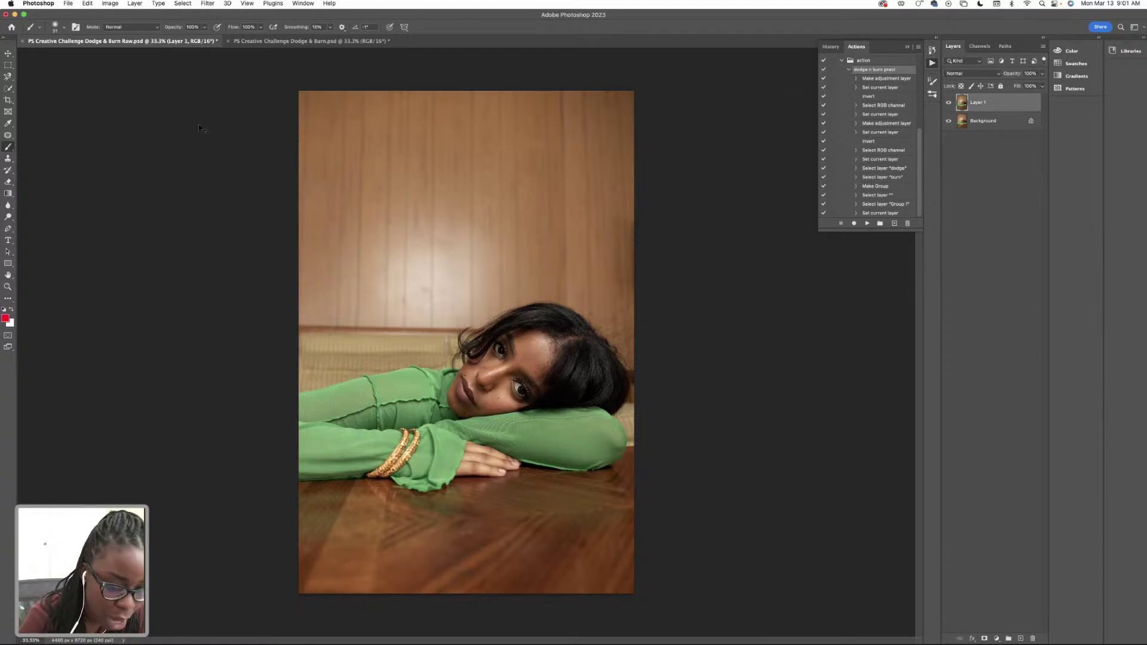
Fit both portrait documents to the screen and compare the Dodge & Burn version with the Raw version
key(super+0)
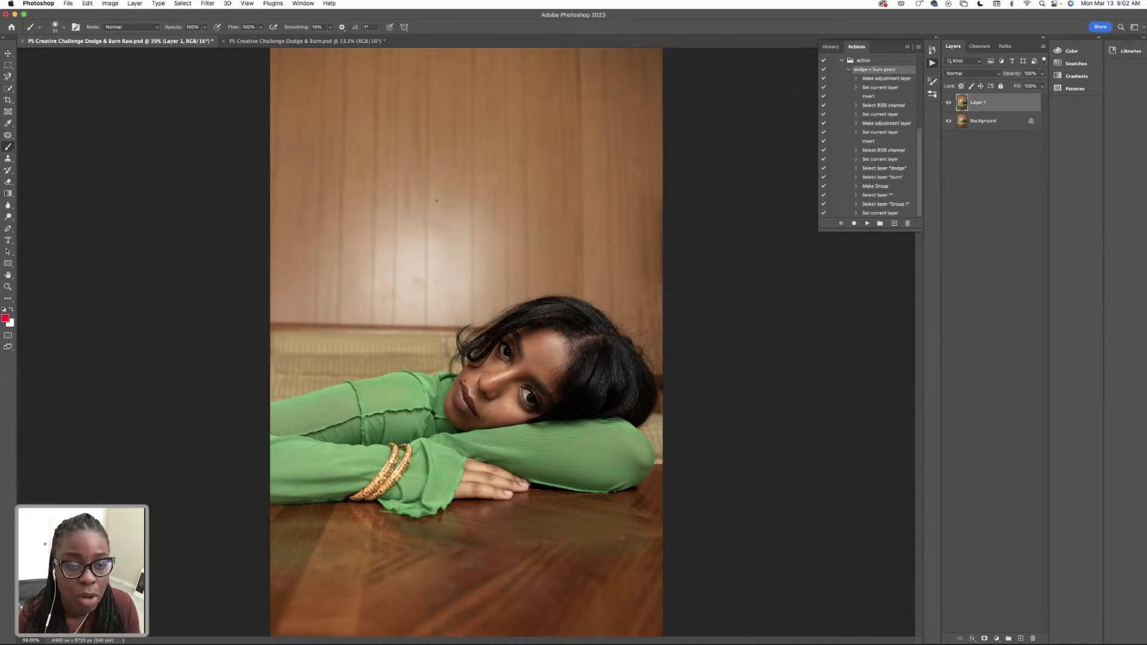
click(267, 41)
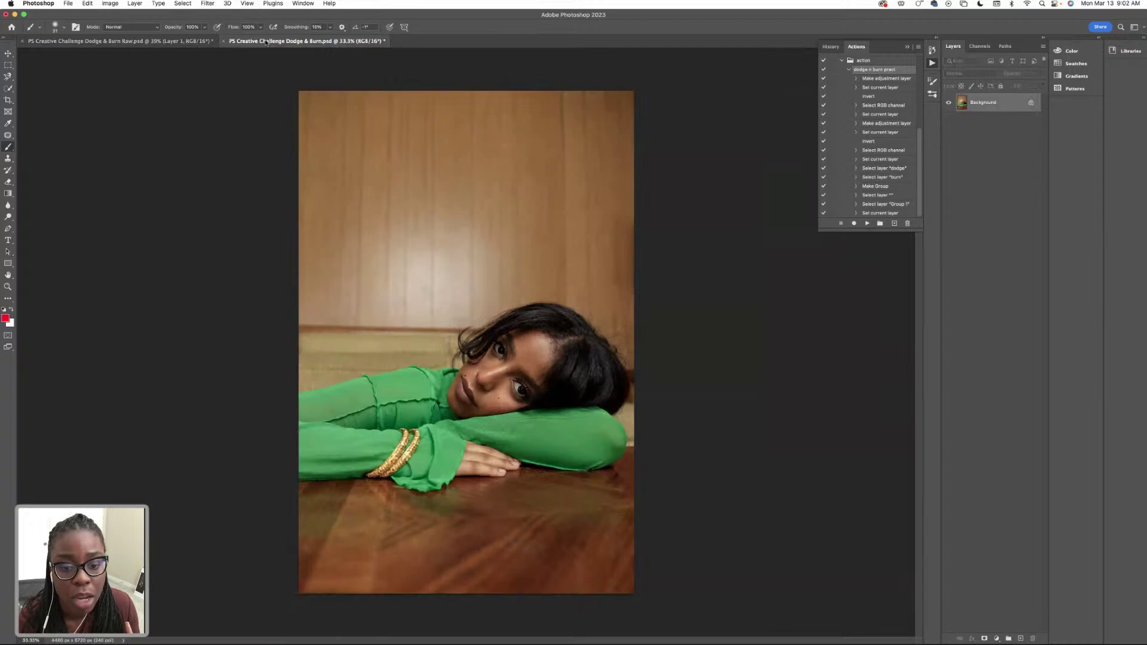
key(super+0)
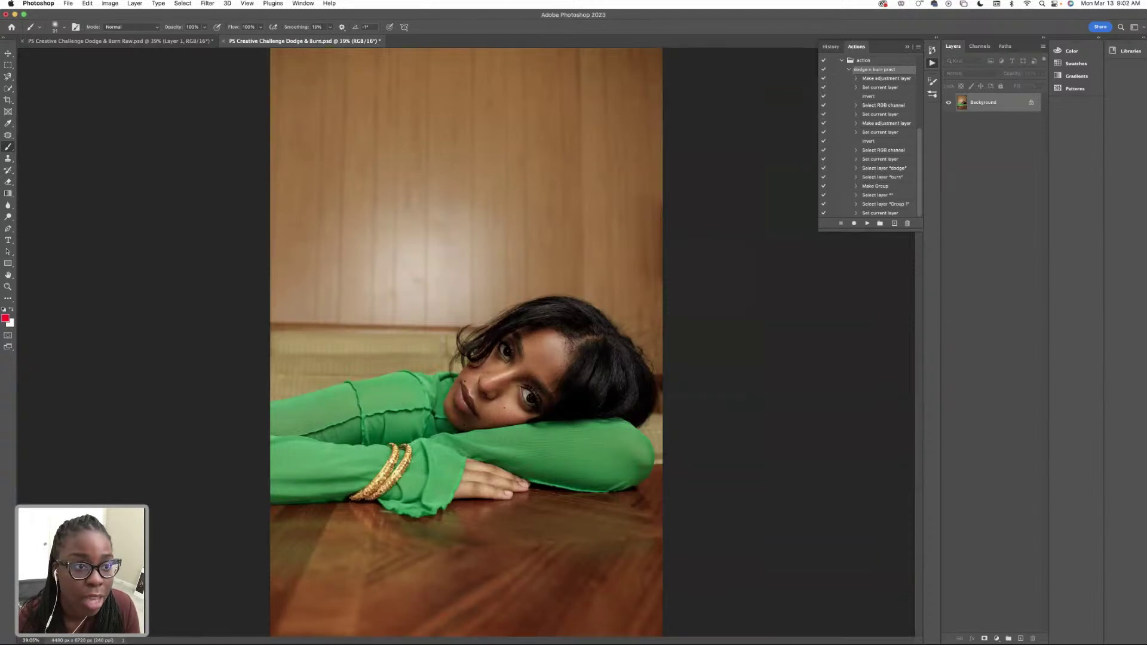
click(170, 42)
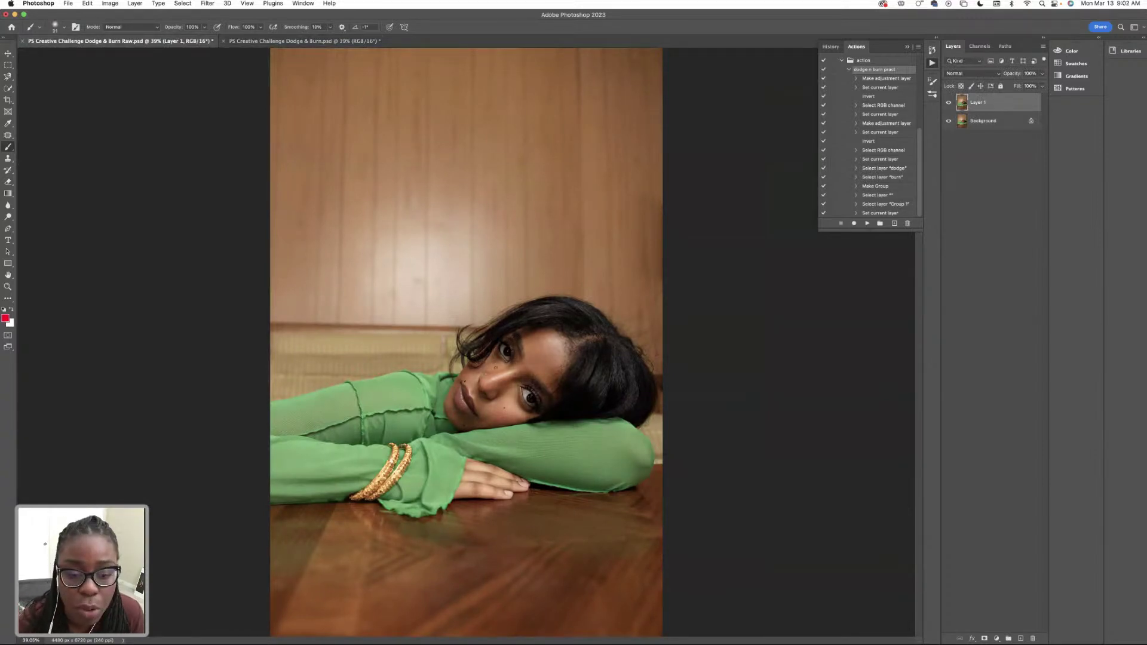
Undo a trial red brush stroke across the cheek and reduce the brush size for thinner lines
drag(495, 366, 428, 298)
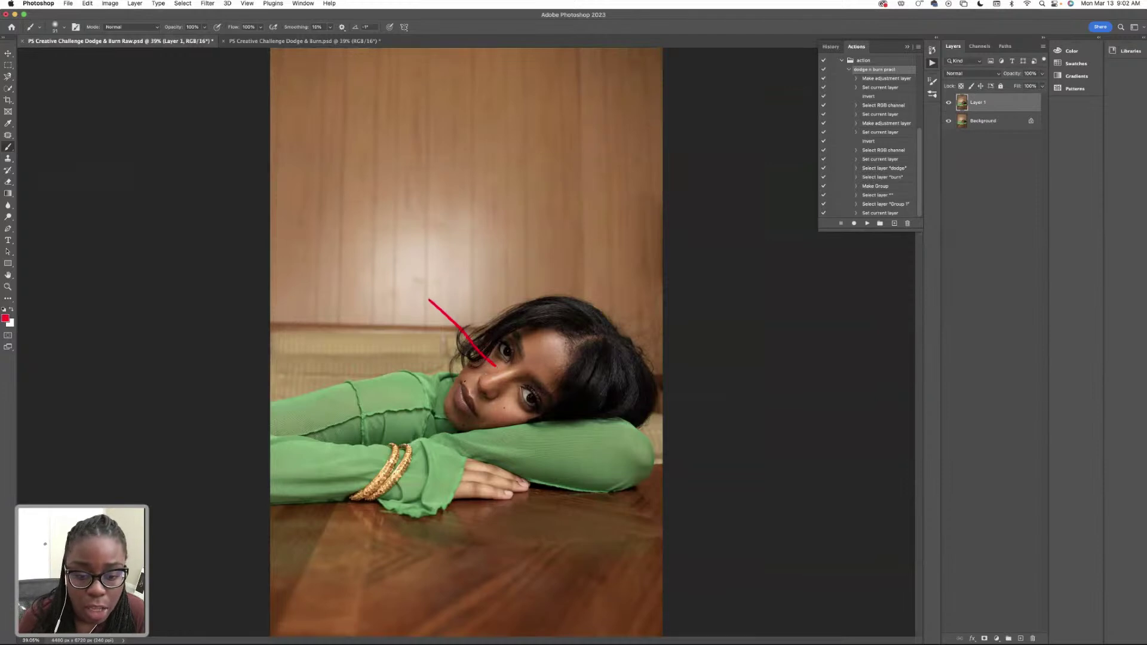
key(super+z)
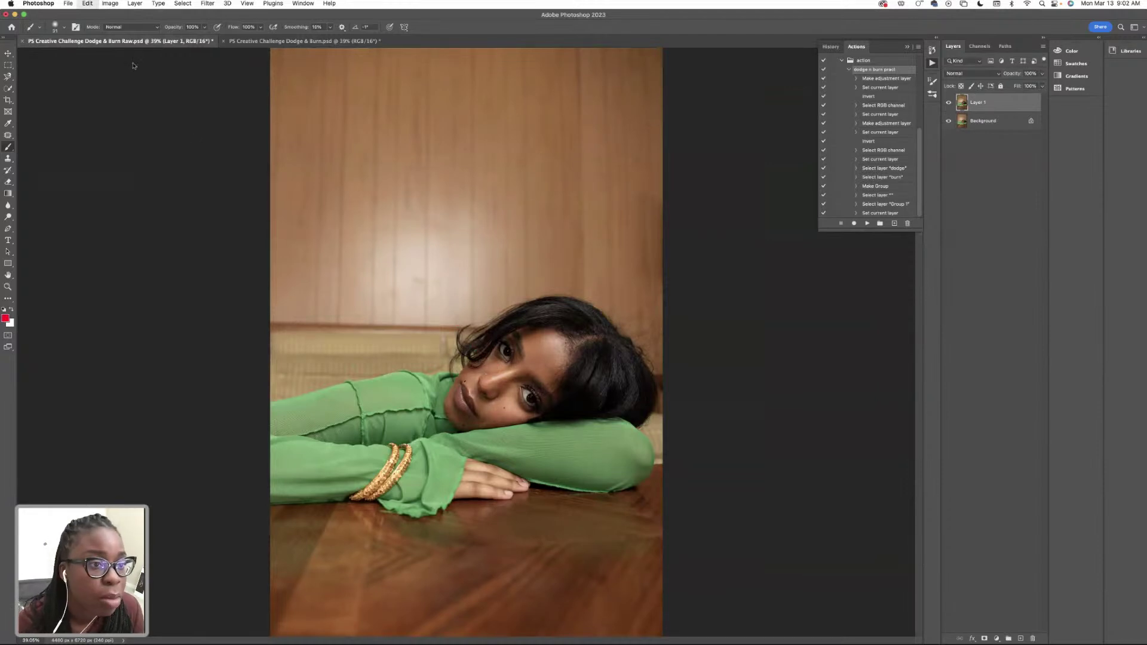
click(55, 27)
drag(58, 55, 54, 55)
key(Return)
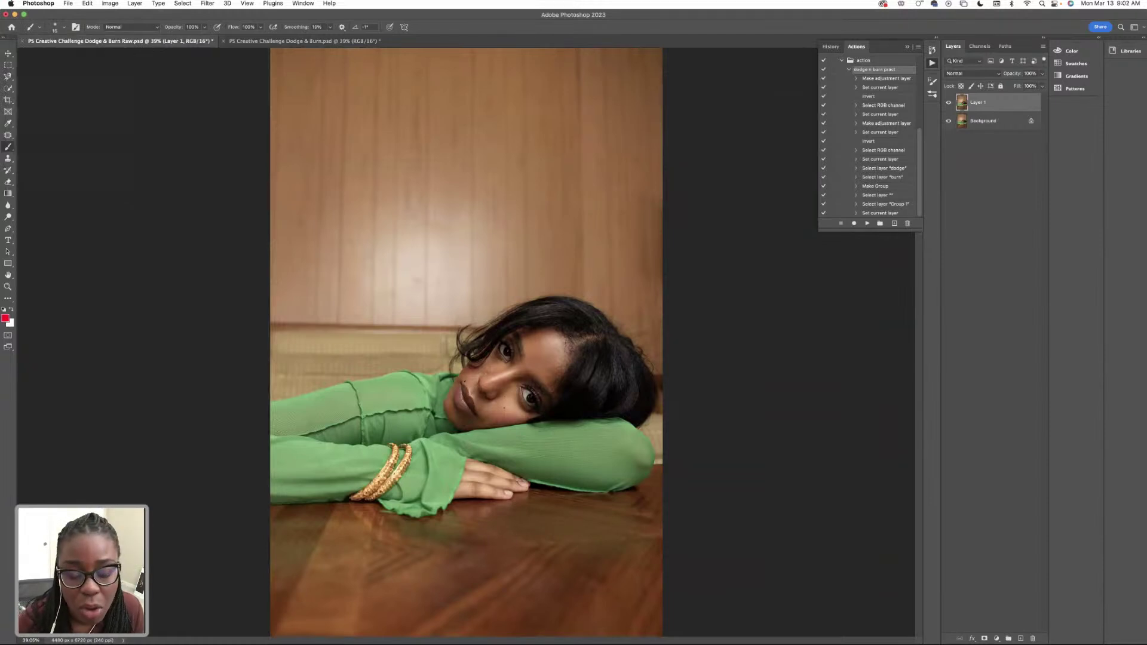
Draw thin red lines outward from the cheeks, nose, forehead, lips, chin and both eyes to mark these facial areas
drag(491, 363, 451, 299)
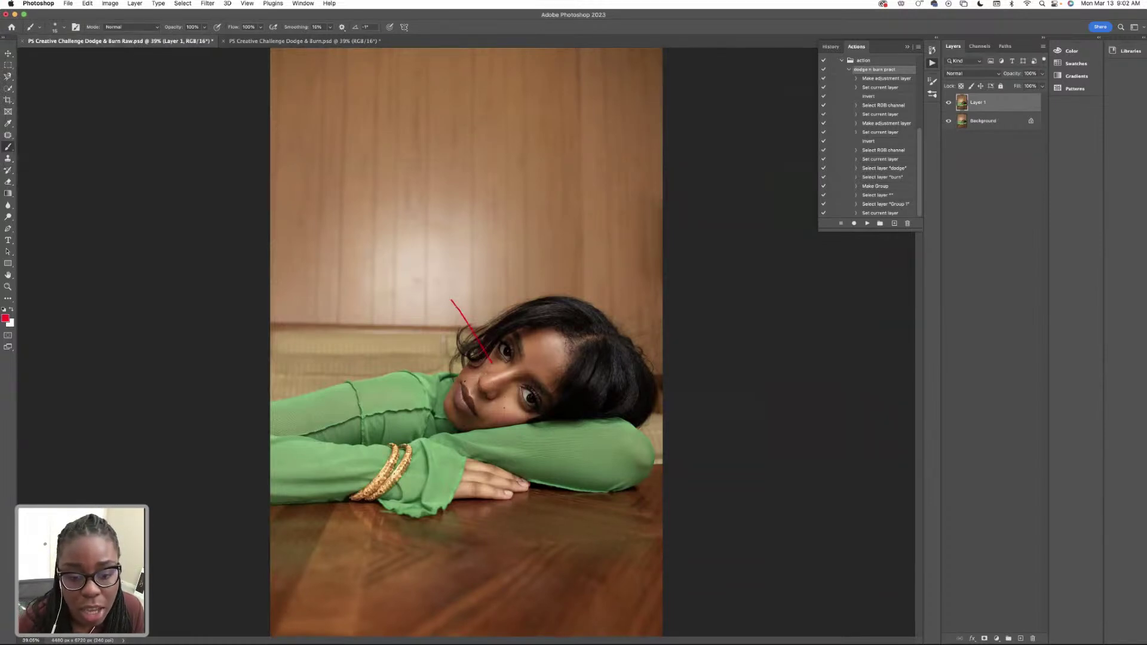
drag(515, 414, 538, 455)
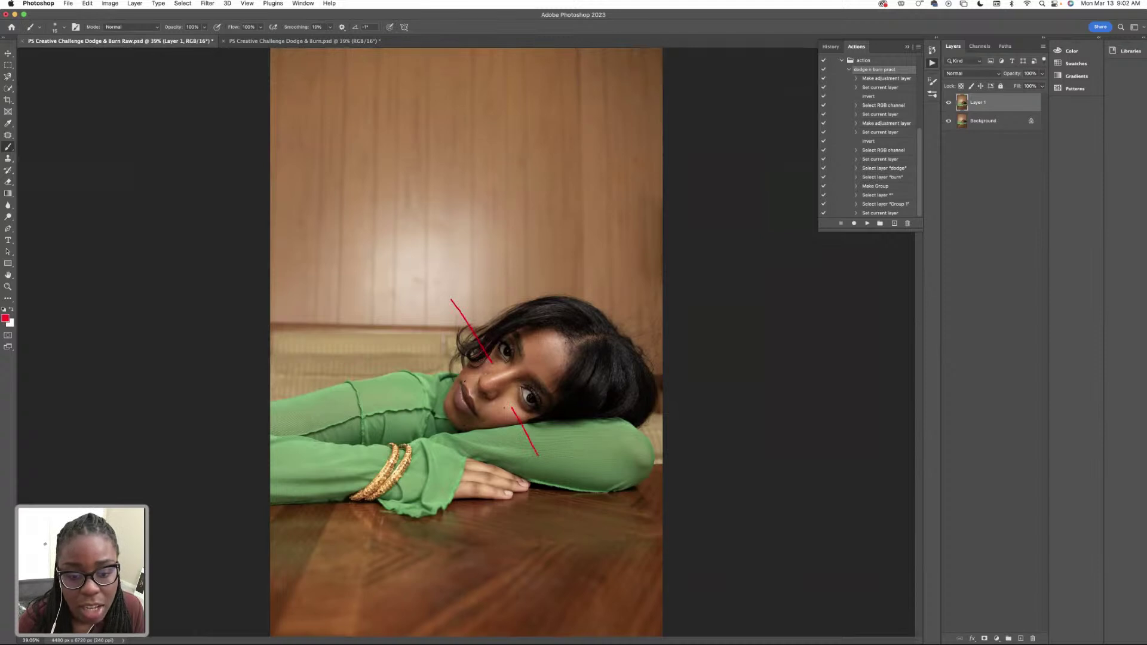
drag(520, 406, 546, 433)
mouse_move(482, 315)
mouse_down()
mouse_move(491, 357)
mouse_move(387, 353)
mouse_up()
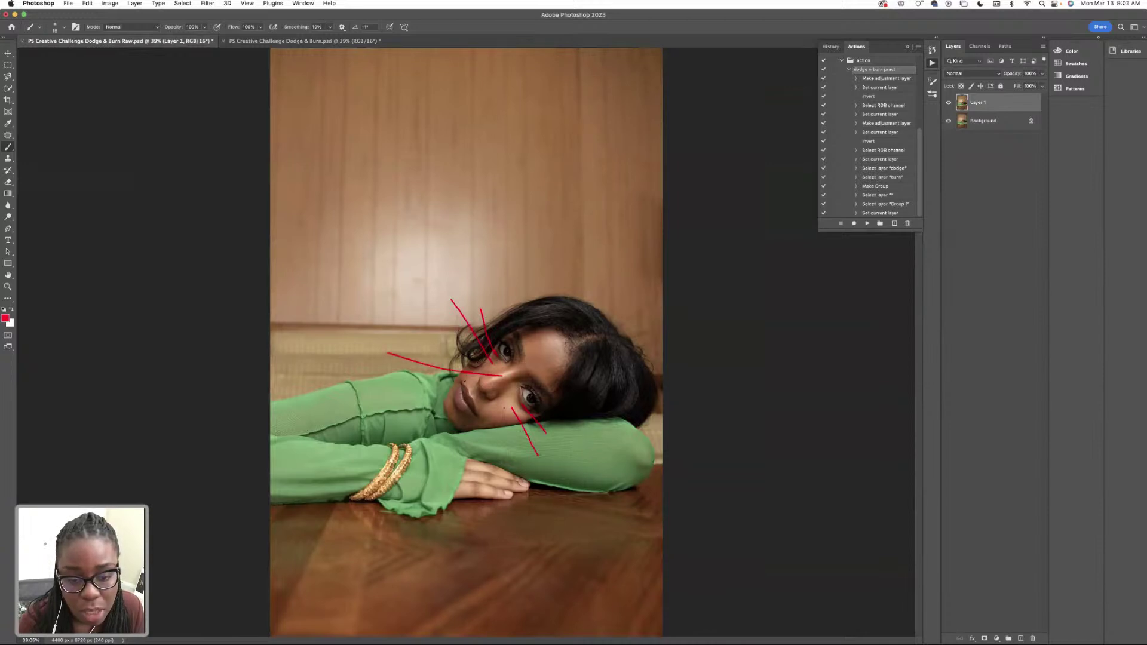
drag(539, 359, 630, 282)
drag(471, 393, 337, 371)
drag(454, 409, 434, 515)
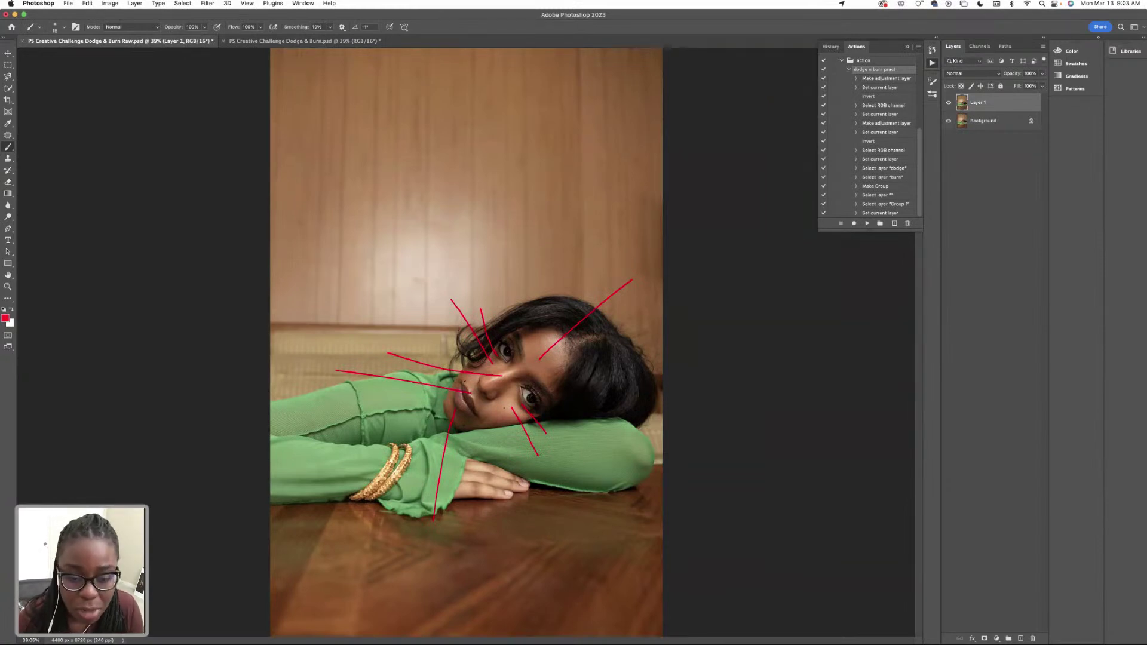
drag(502, 348, 481, 262)
drag(528, 396, 589, 433)
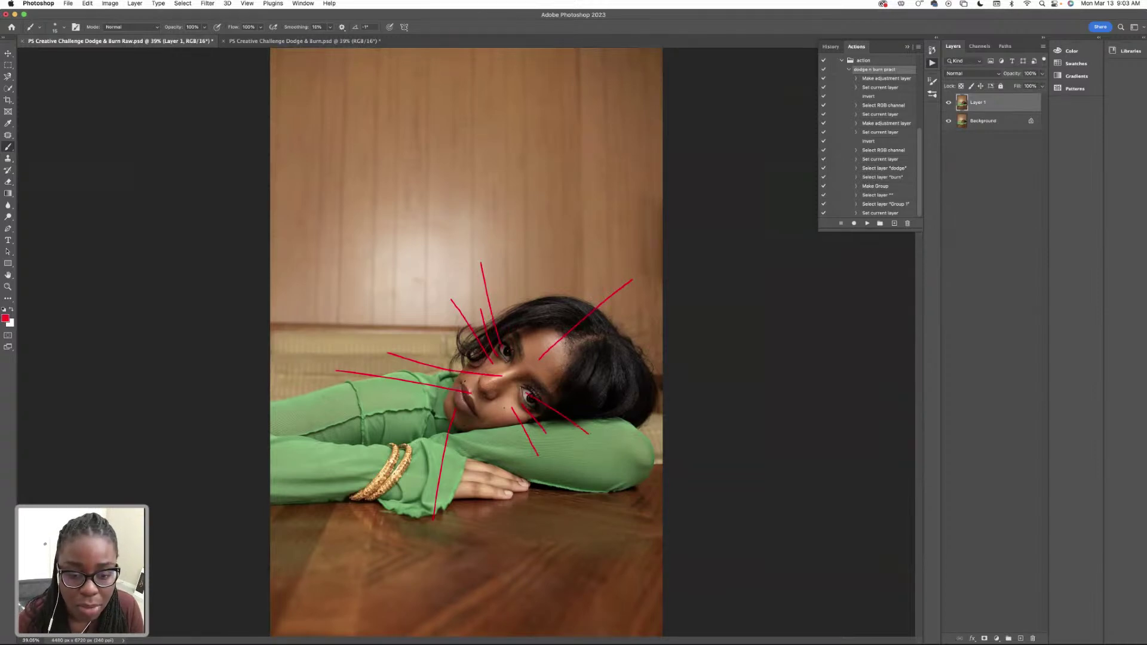
drag(511, 334, 506, 284)
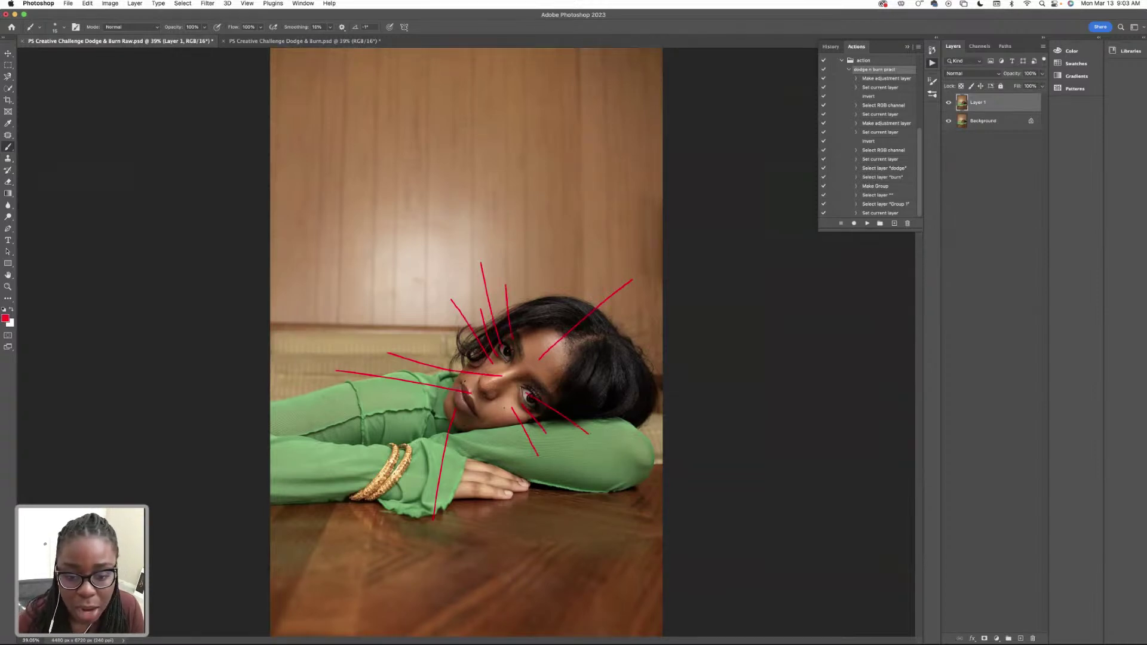
drag(530, 396, 640, 448)
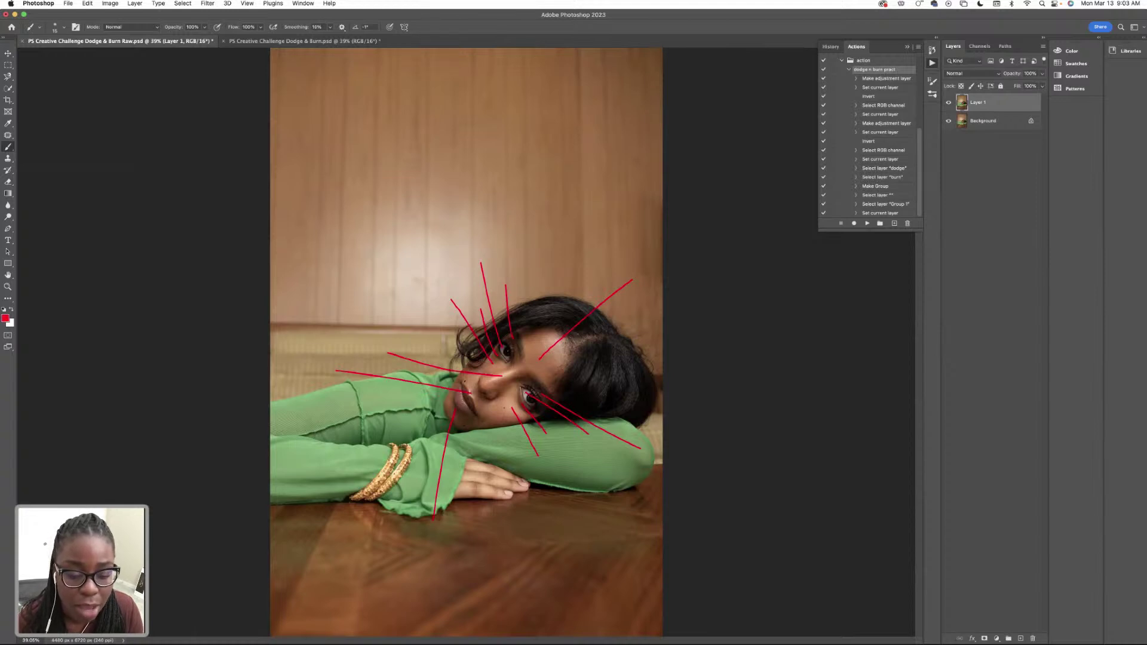
Draw red marker lines outward from the fingers and back of the hand resting on the table
drag(488, 491, 623, 528)
mouse_move(505, 483)
mouse_down()
mouse_move(617, 514)
mouse_move(602, 499)
mouse_up()
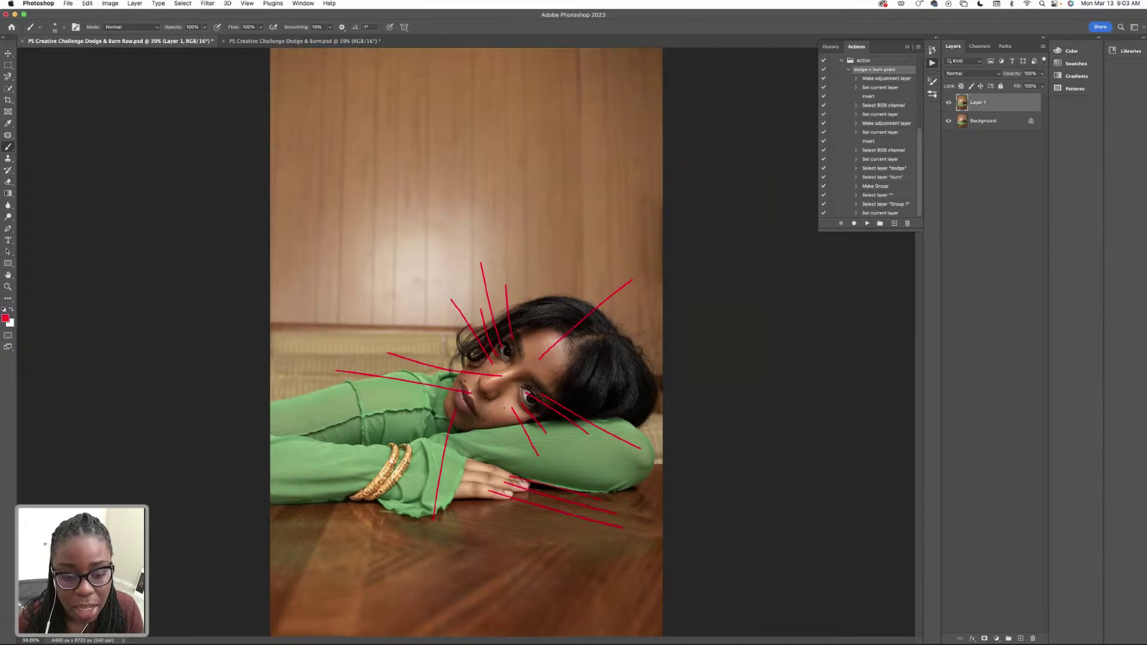
drag(481, 469, 465, 547)
mouse_move(469, 484)
mouse_down()
mouse_move(449, 528)
mouse_move(452, 593)
mouse_up()
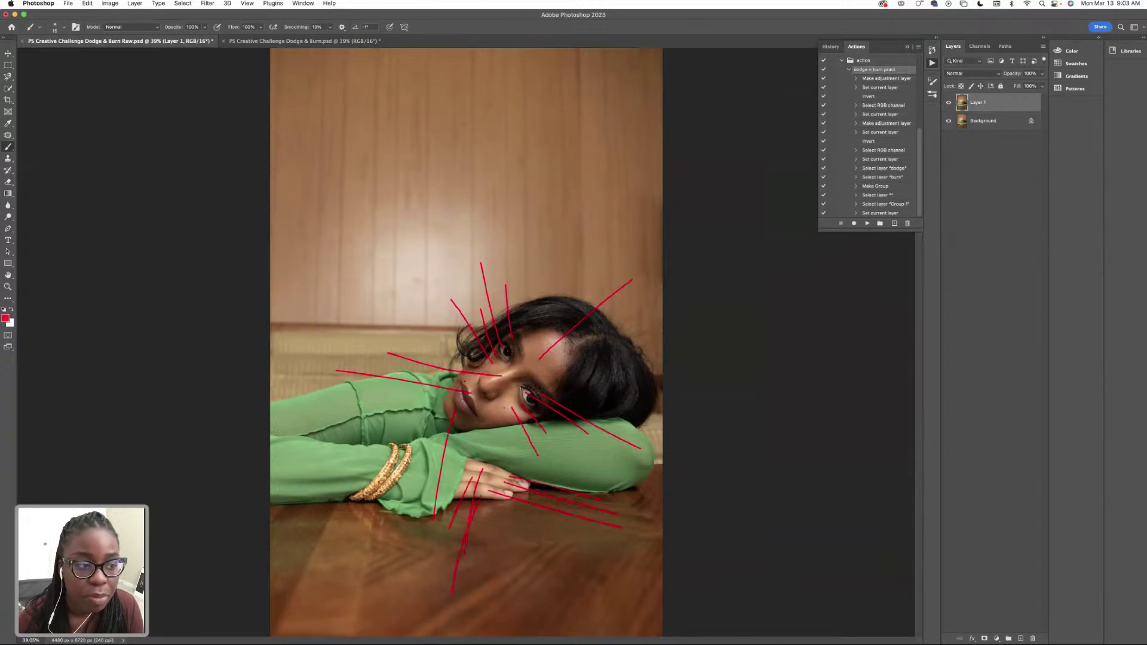
Change the foreground colour to a bright green for the second set of marker lines
click(5, 318)
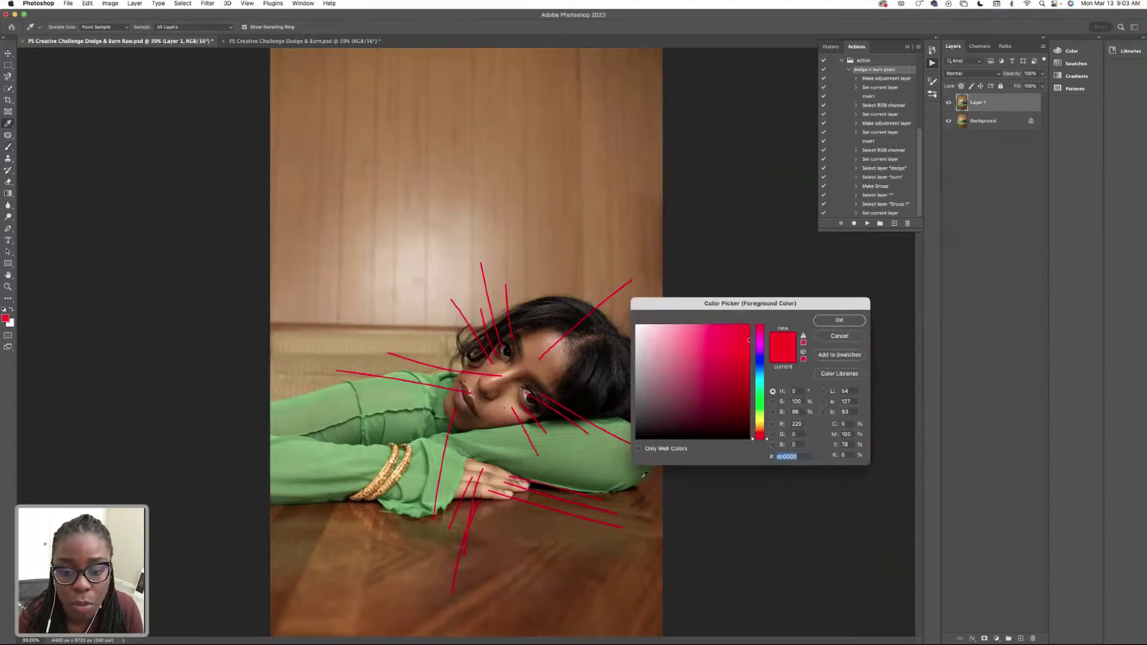
drag(639, 431, 632, 442)
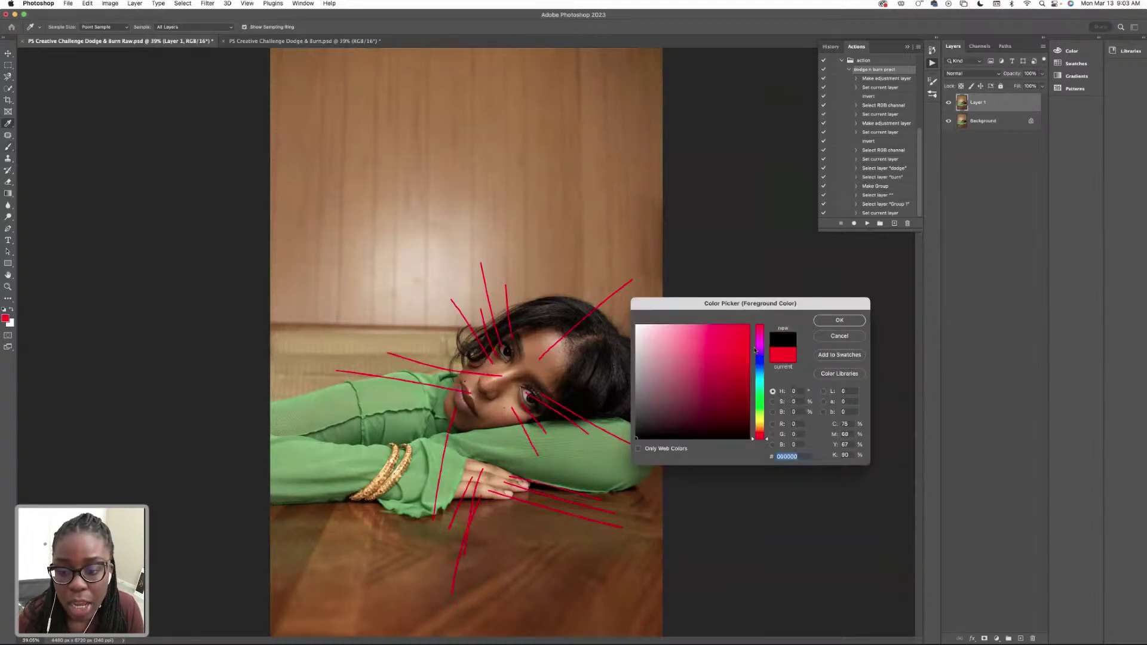
drag(760, 352, 766, 403)
click(726, 334)
click(838, 321)
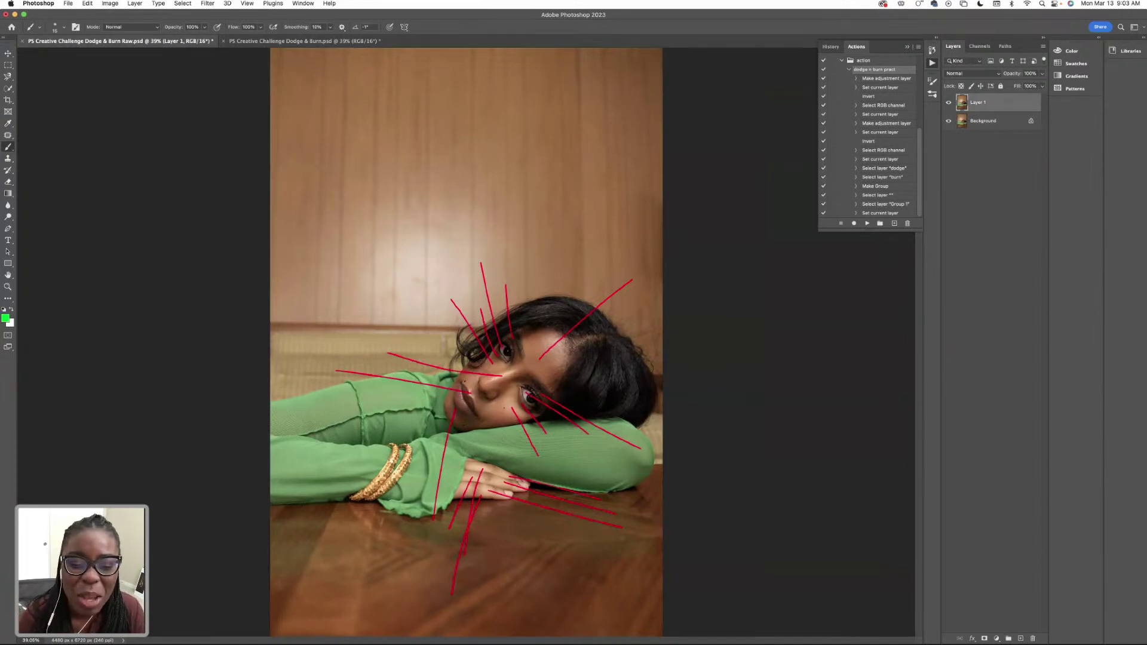
Draw green lines outward from the forehead edges, jawline, outer cheek and hair to mark the second set of areas
drag(548, 332, 550, 244)
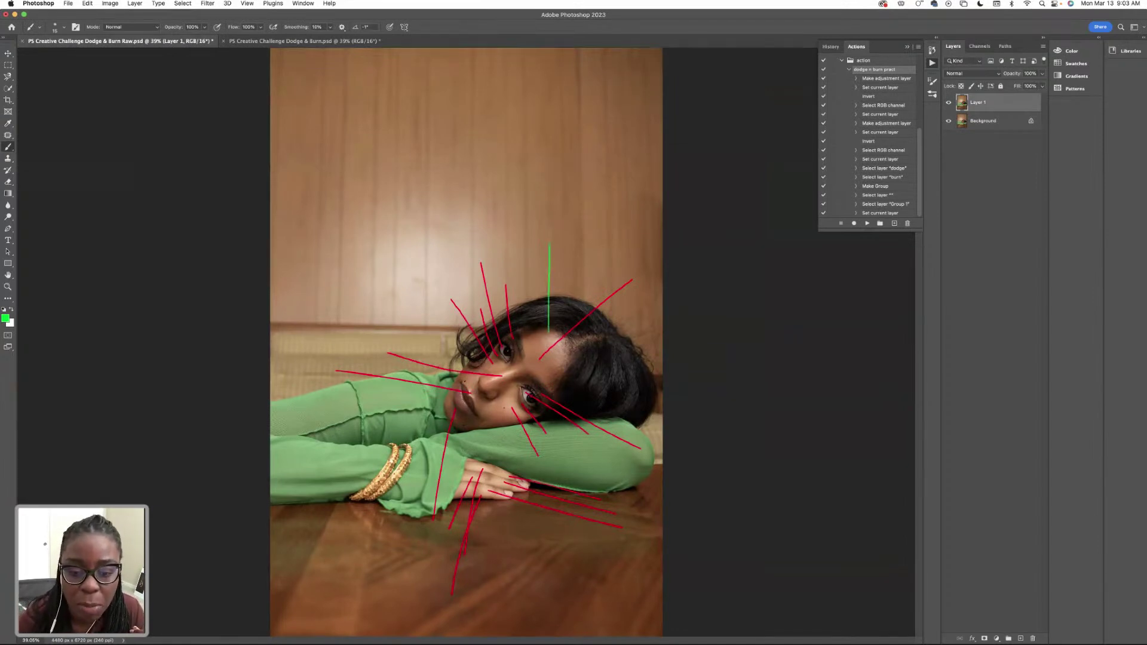
drag(562, 363, 640, 412)
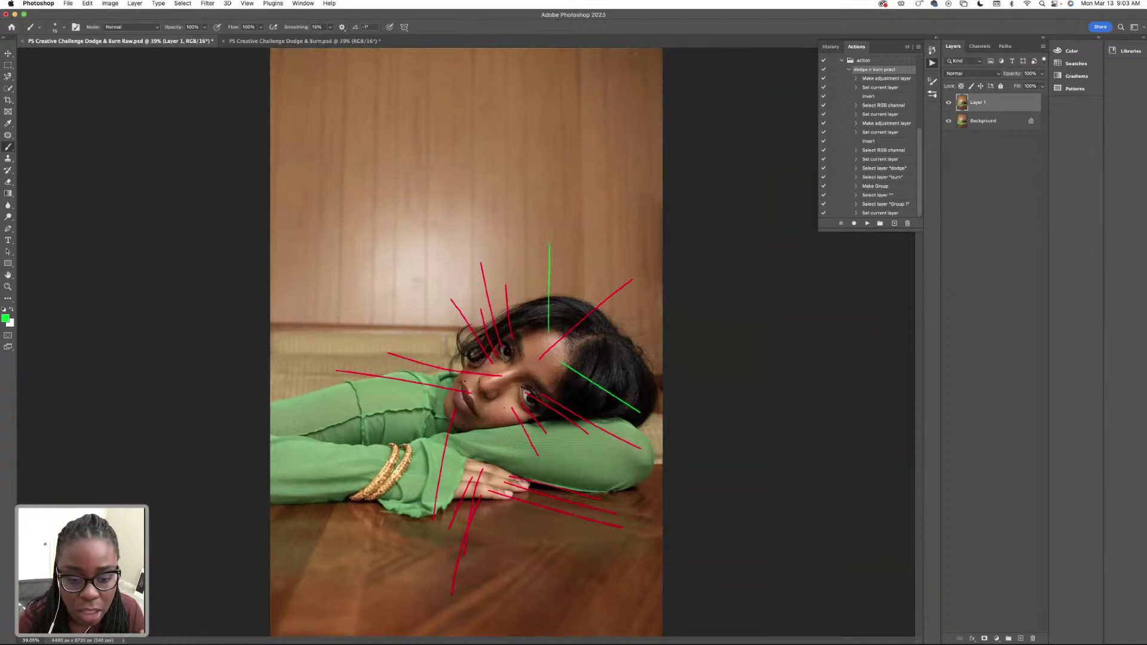
drag(491, 427, 527, 505)
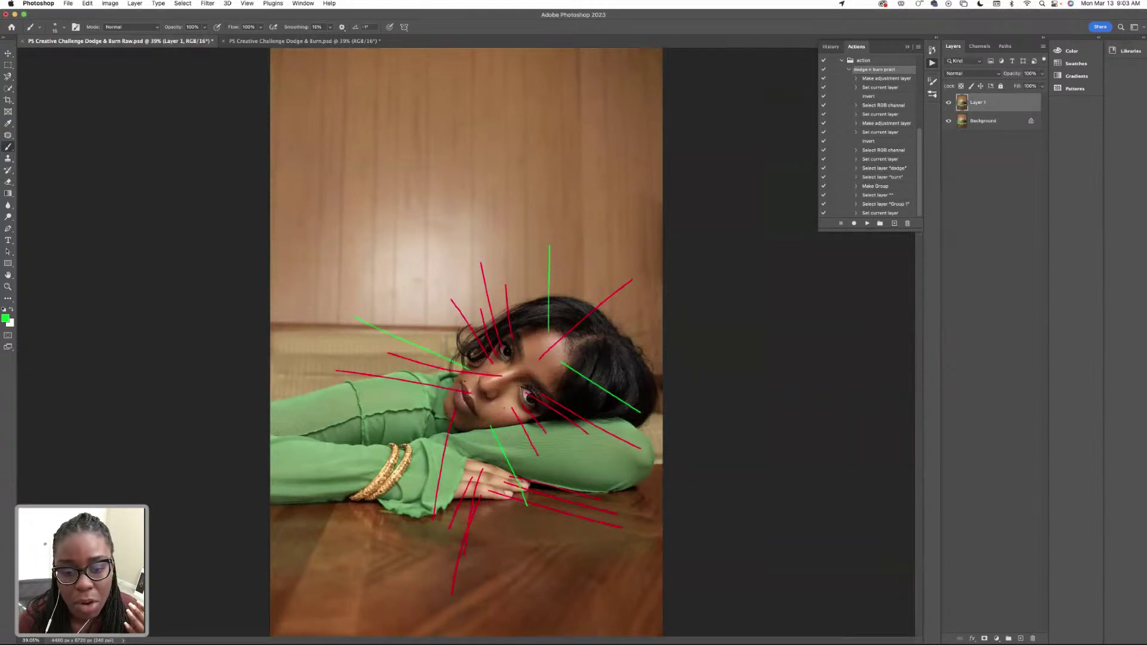
drag(513, 317, 445, 274)
drag(644, 390, 654, 402)
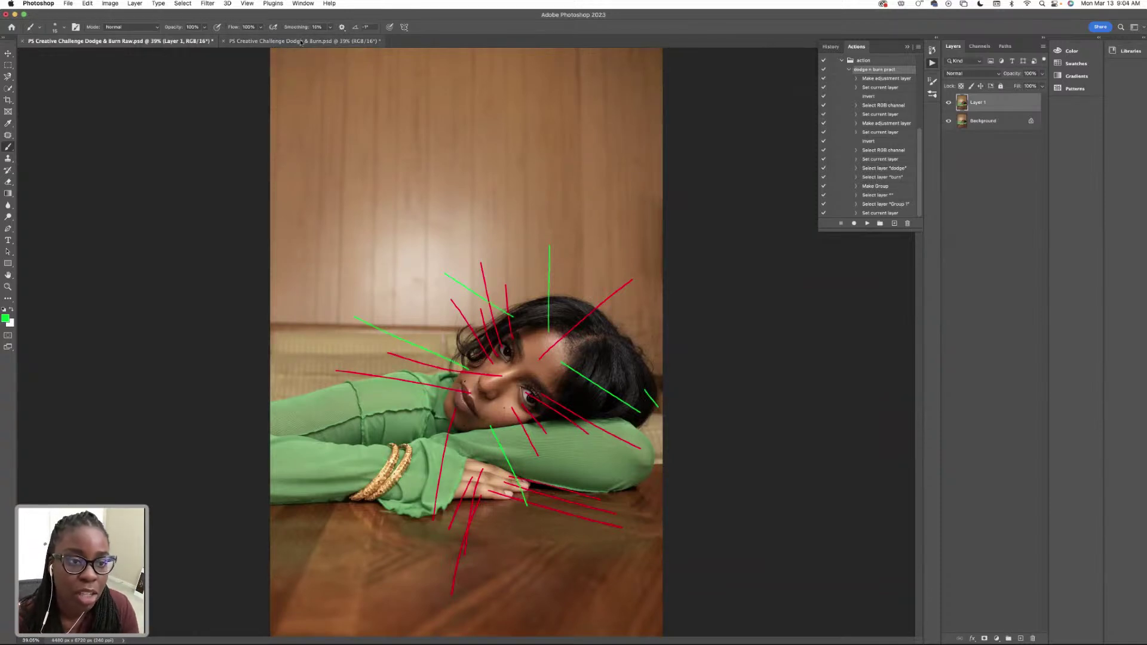
Switch to the PS Creative Challenge Dodge & Burn.psd document and duplicate its Background layer
click(273, 42)
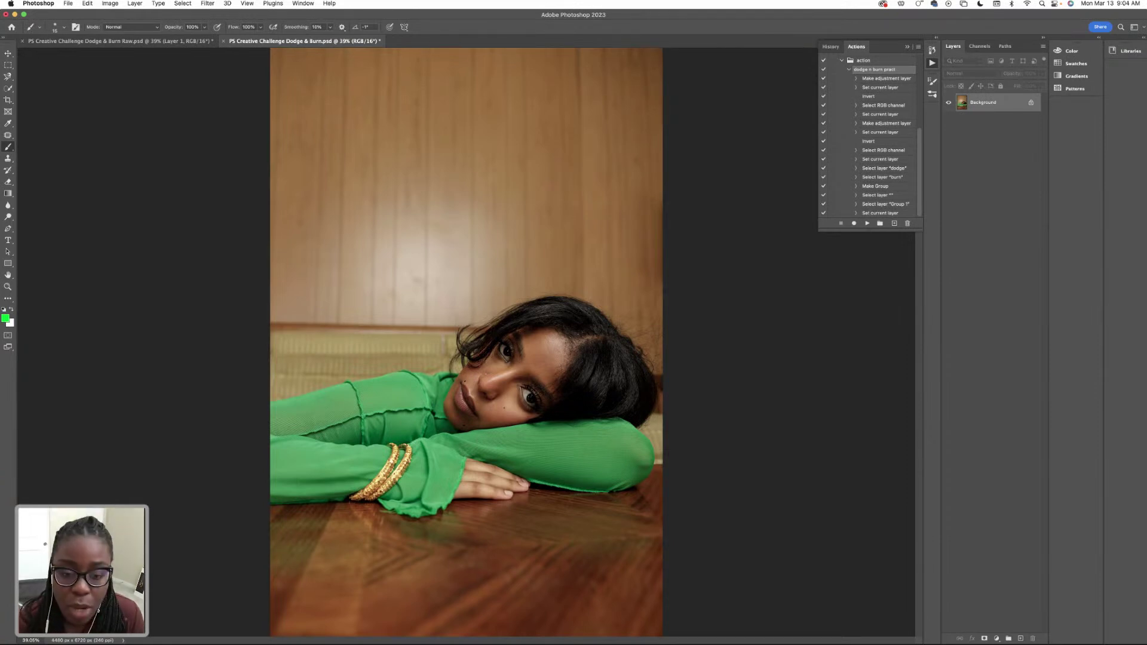
key(super+j)
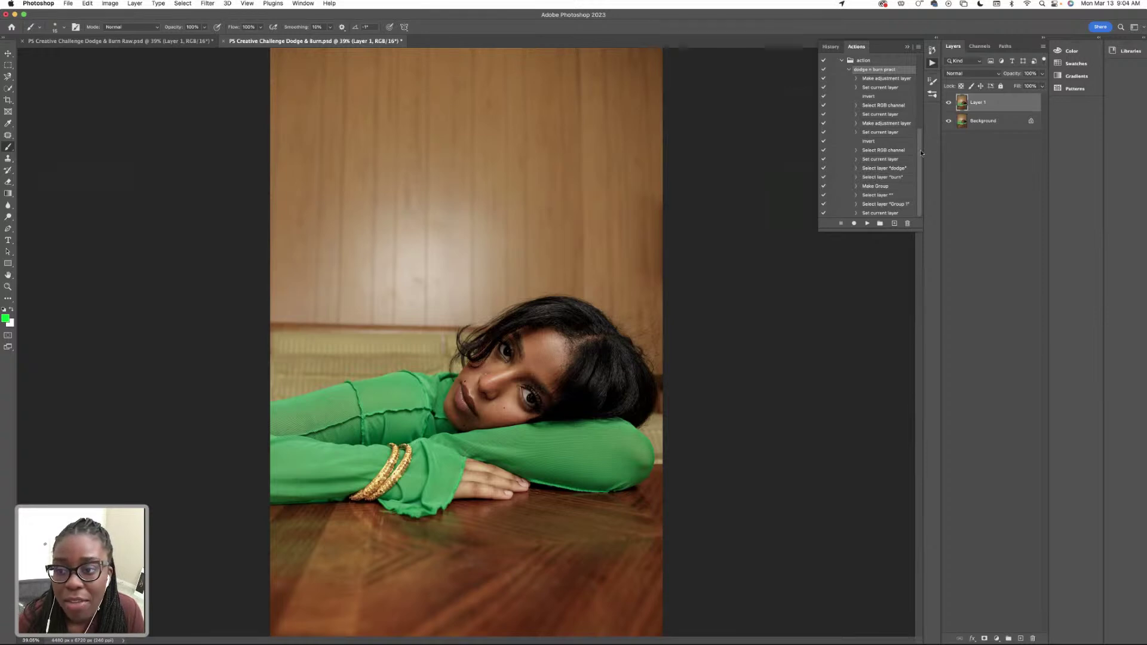
scroll(921, 153, up, 2)
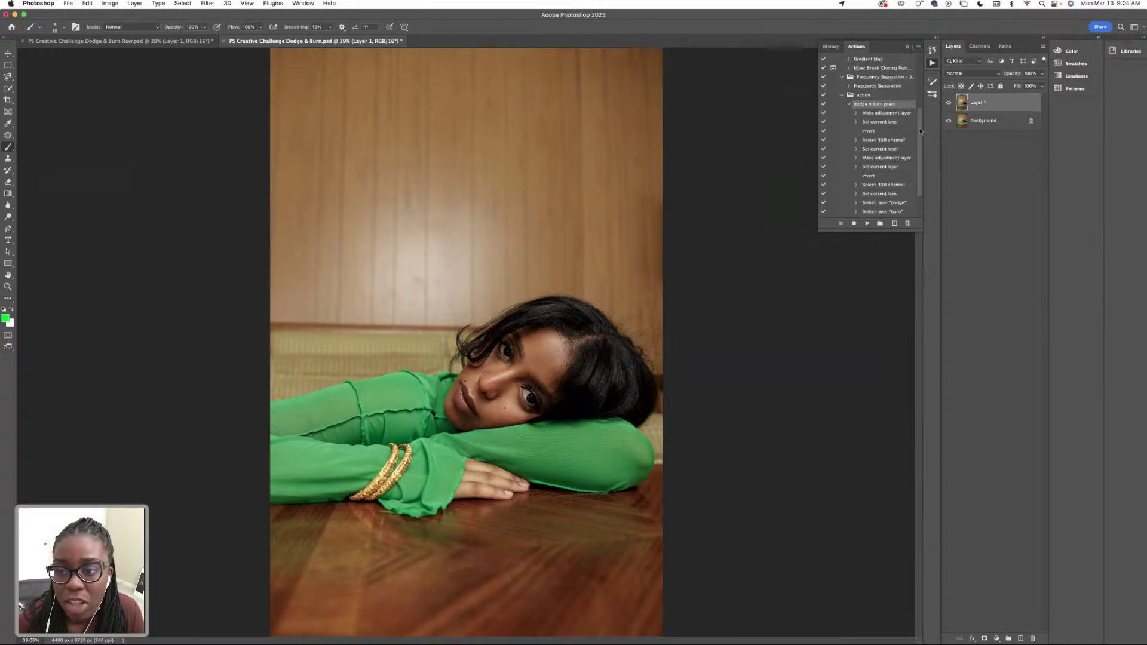
click(868, 224)
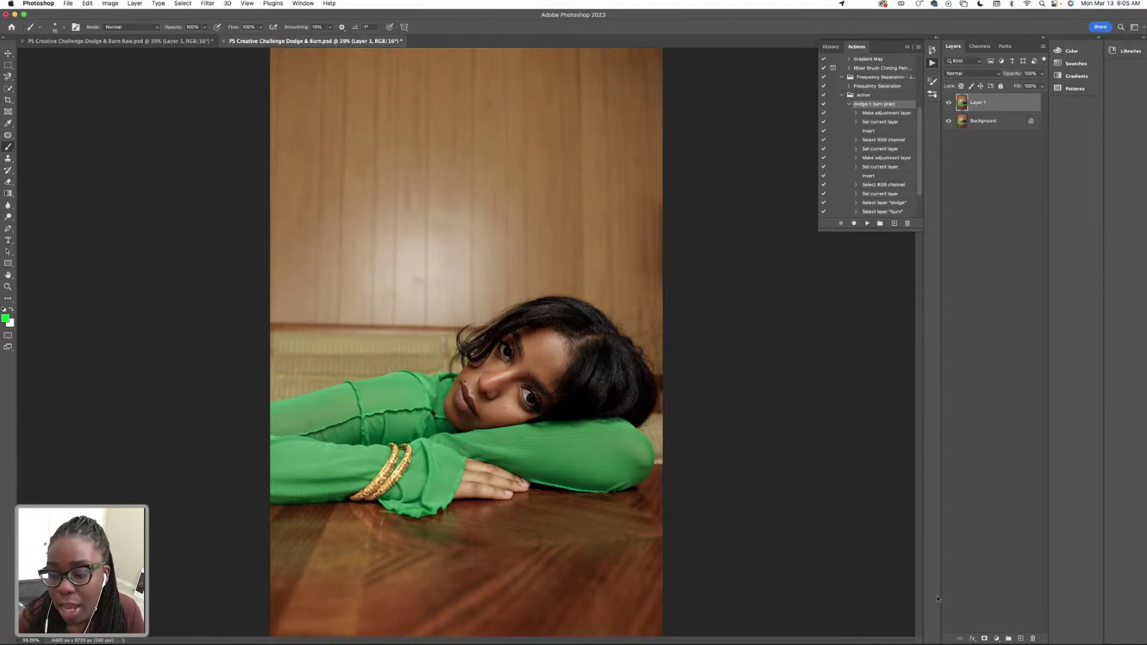
Add a Curves adjustment layer above the duplicated layer and name it Dodge
click(997, 640)
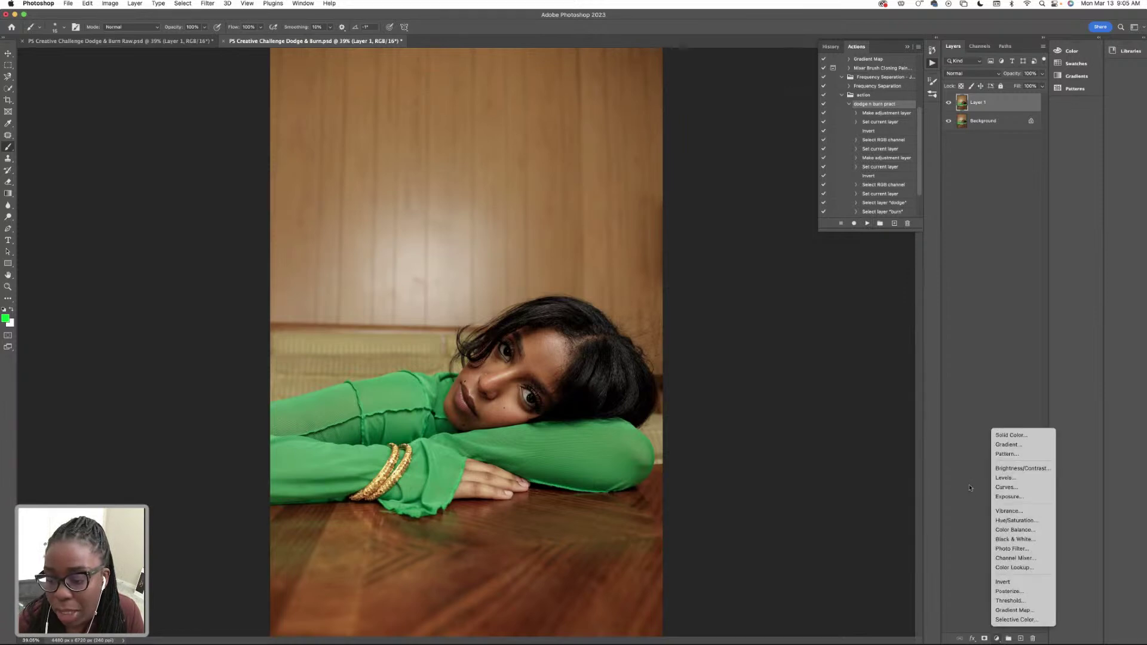
click(1001, 487)
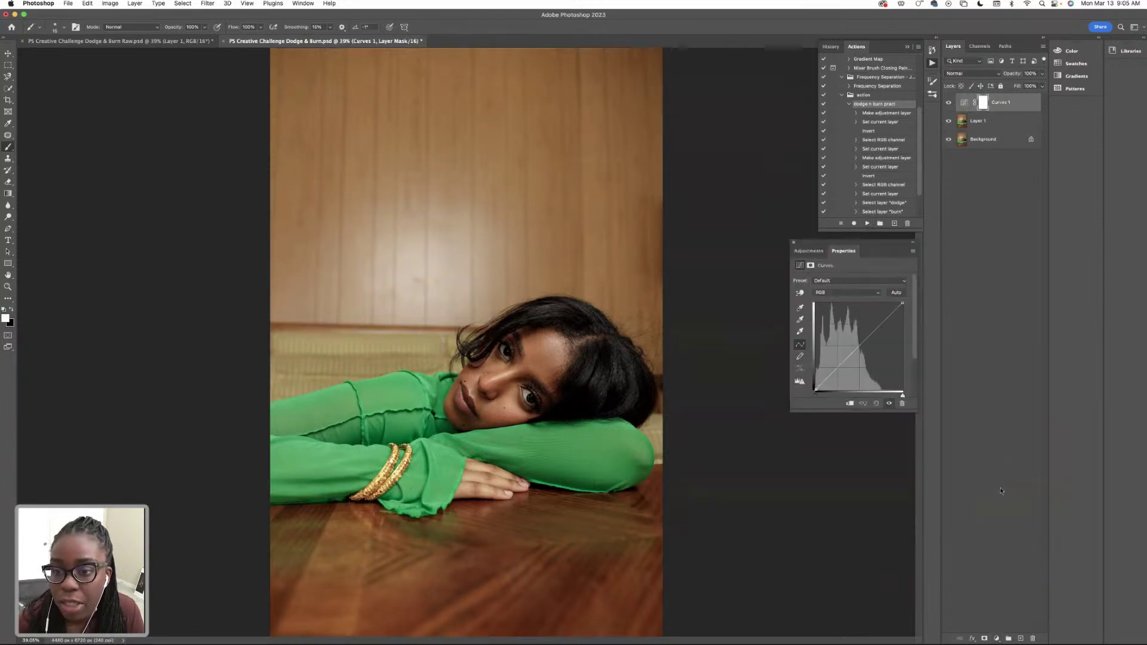
double_click(995, 102)
text(Do)
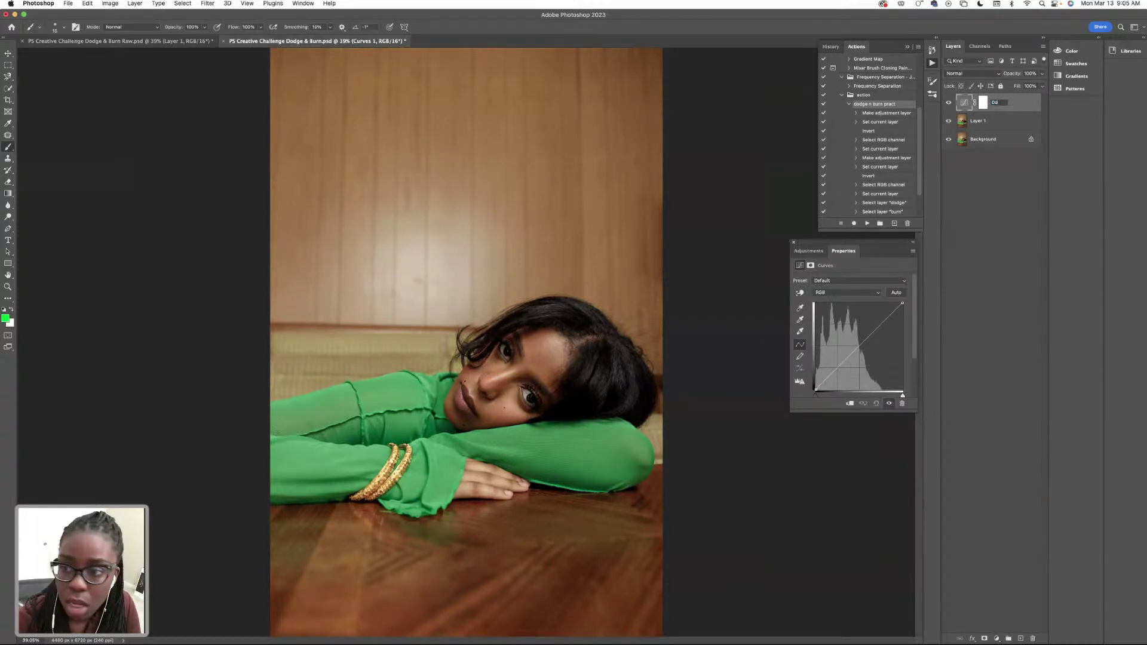
text(dge)
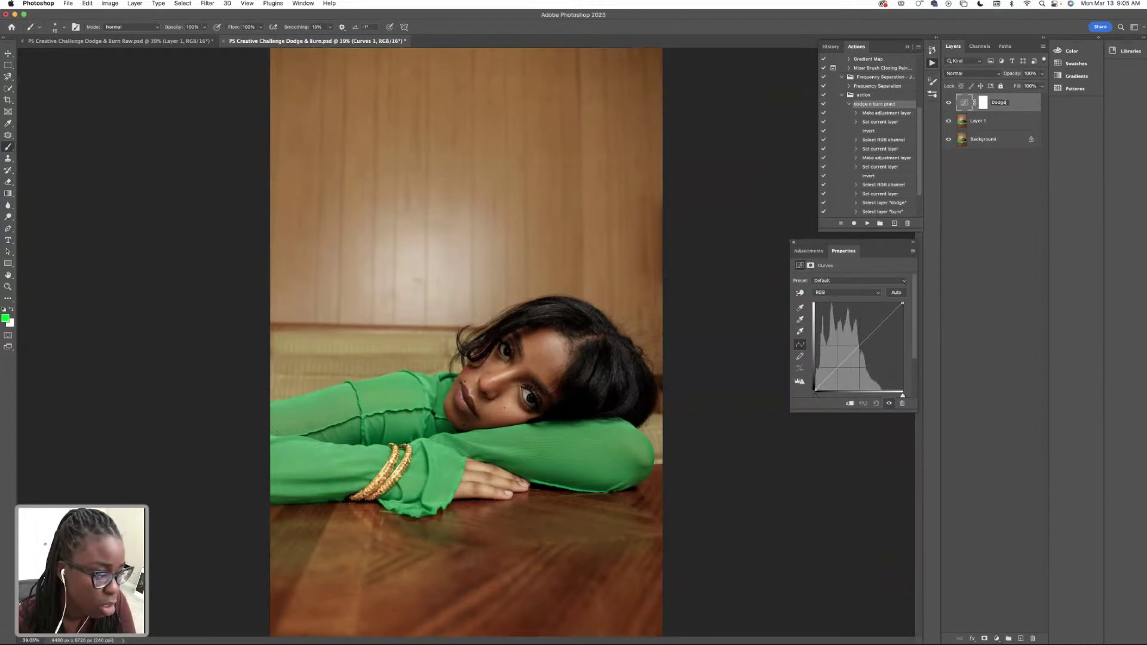
key(Return)
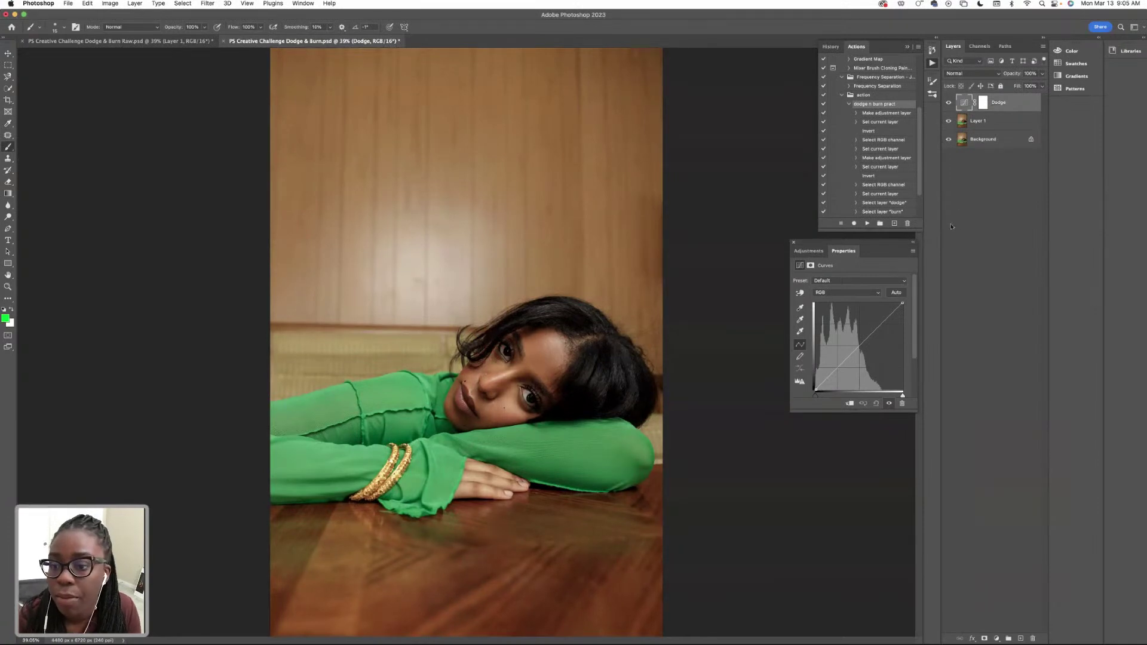
Add a second Curves adjustment layer above the Dodge layer and name it Burn
click(996, 639)
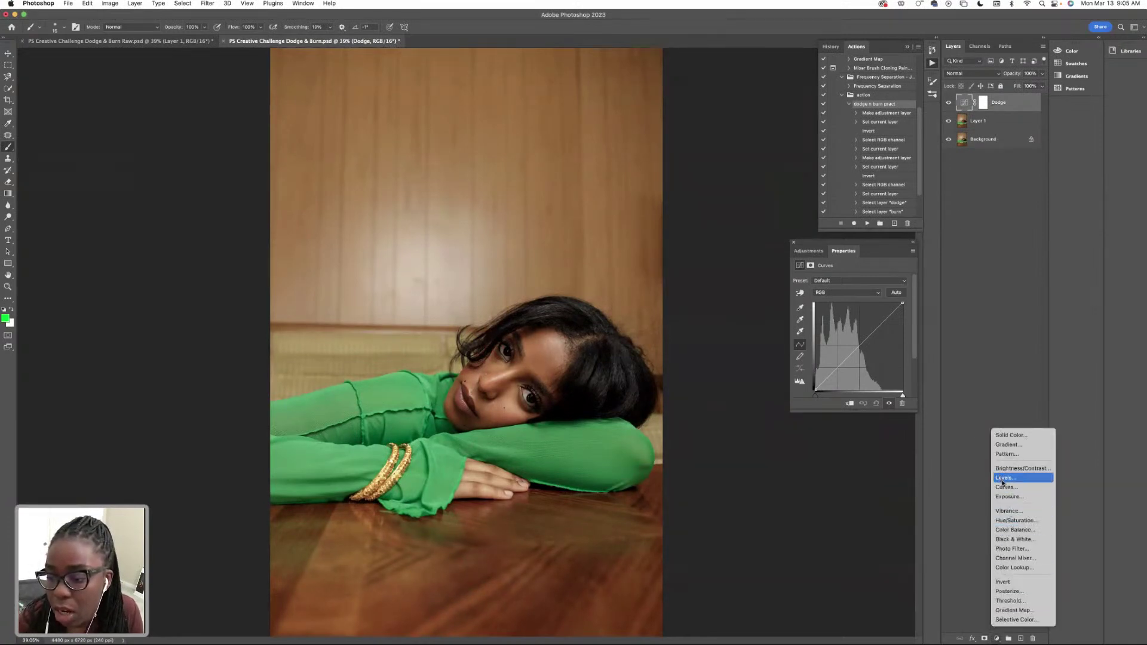
click(1007, 487)
double_click(1000, 102)
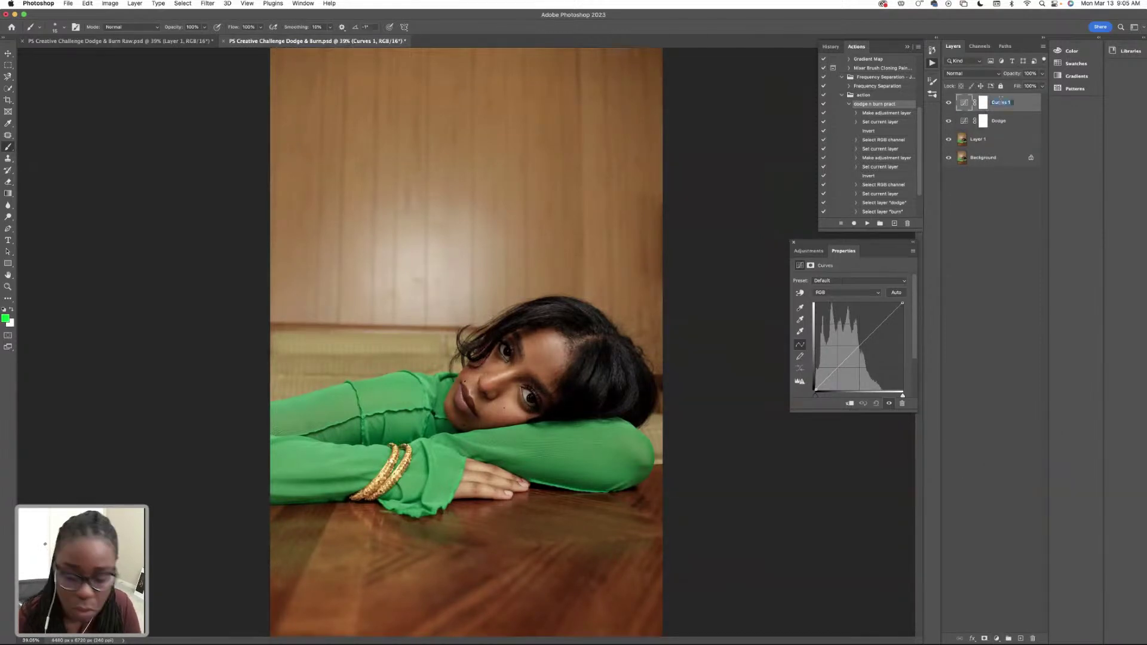
text(Burn)
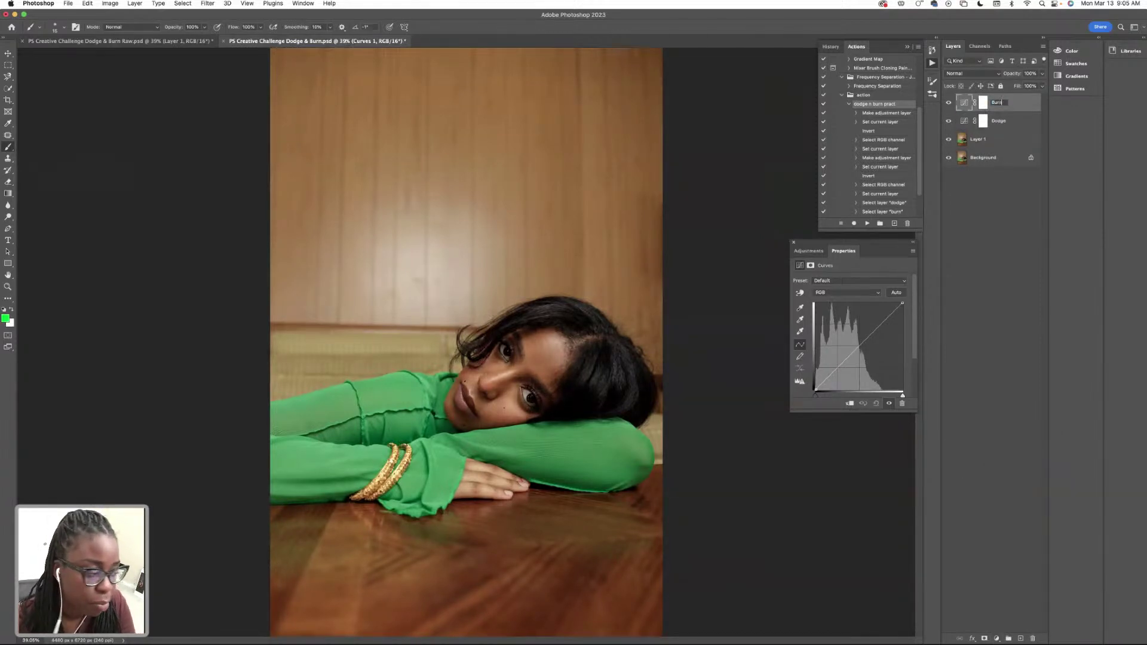
key(Return)
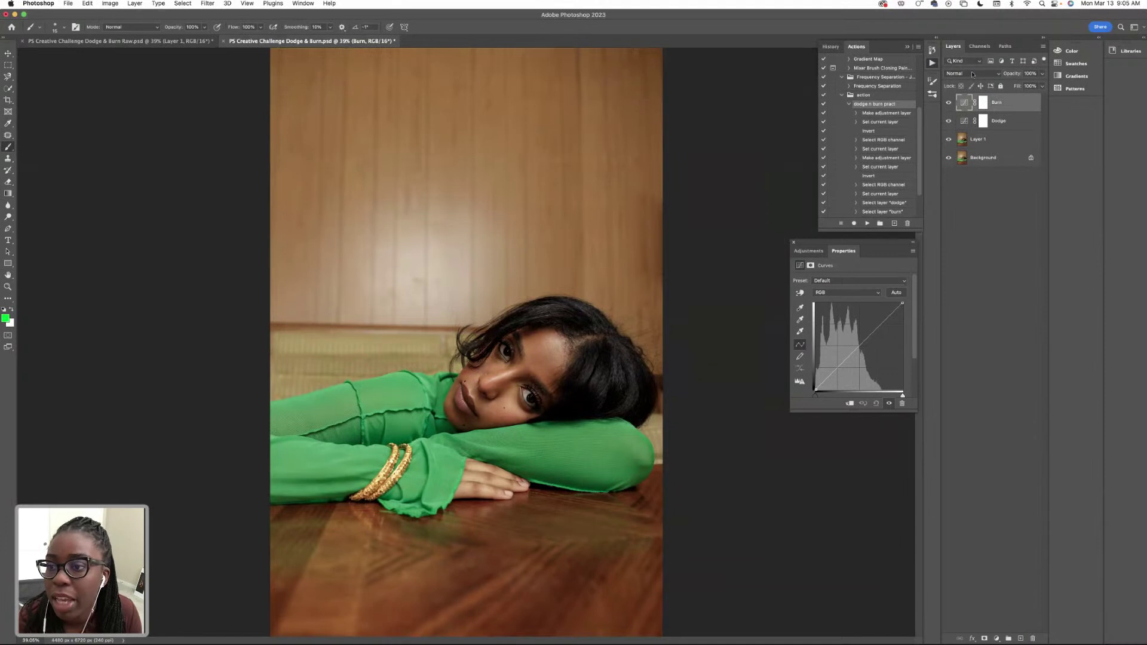
Raise the midpoint of the Dodge layer's curve slightly to brighten the image, and invert its mask to black
click(983, 122)
click(808, 251)
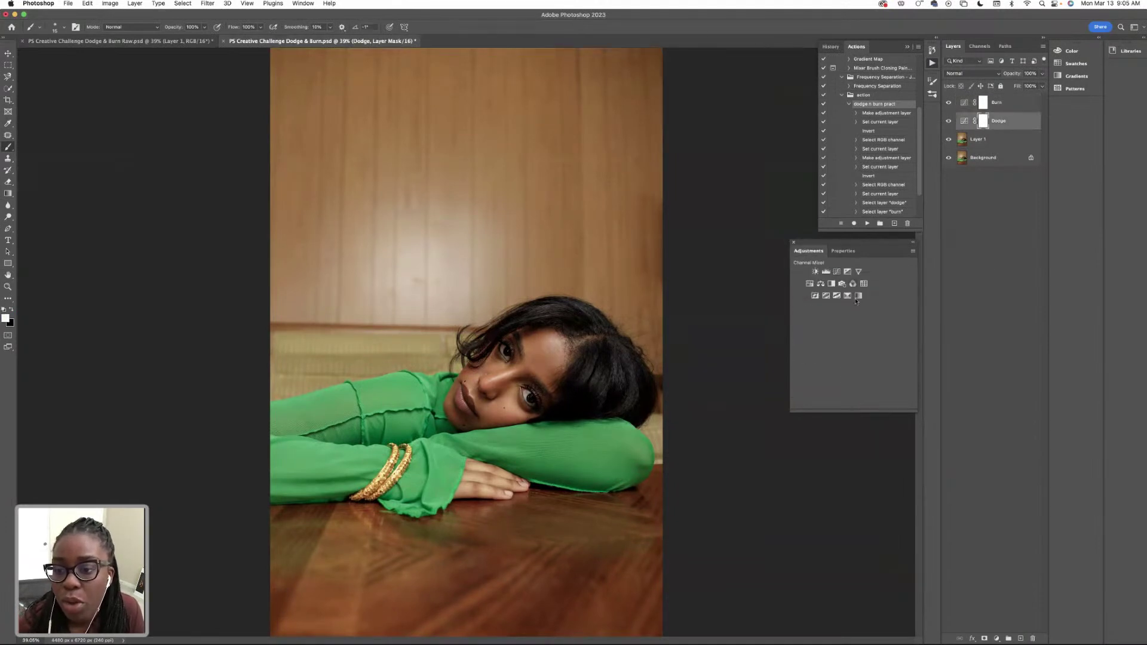
click(836, 252)
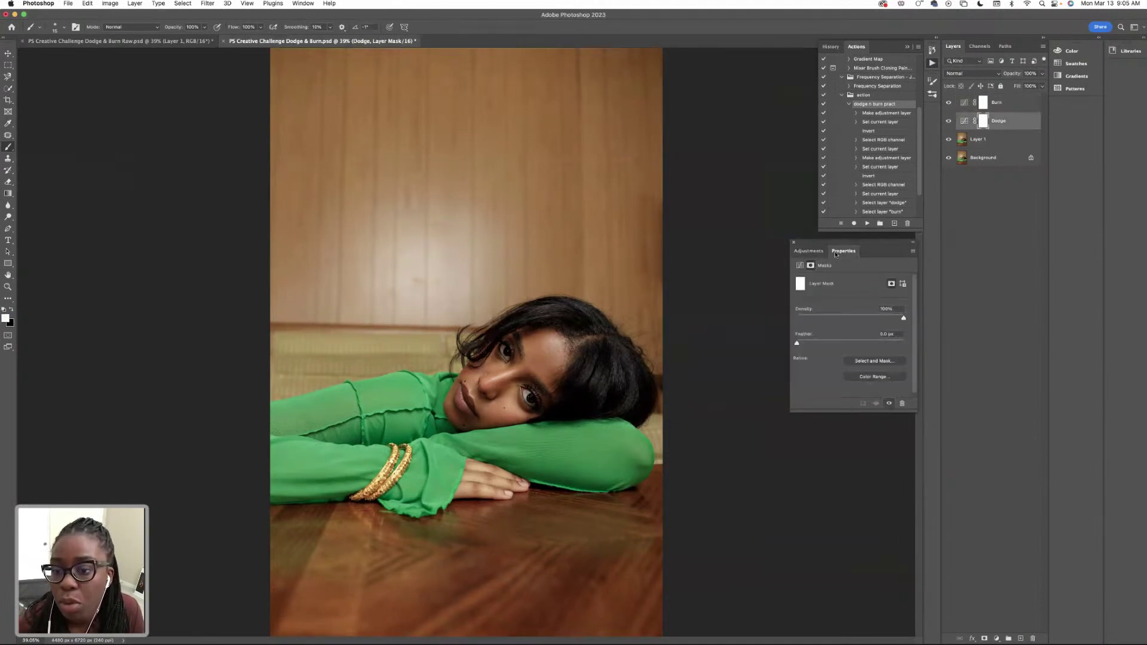
click(963, 122)
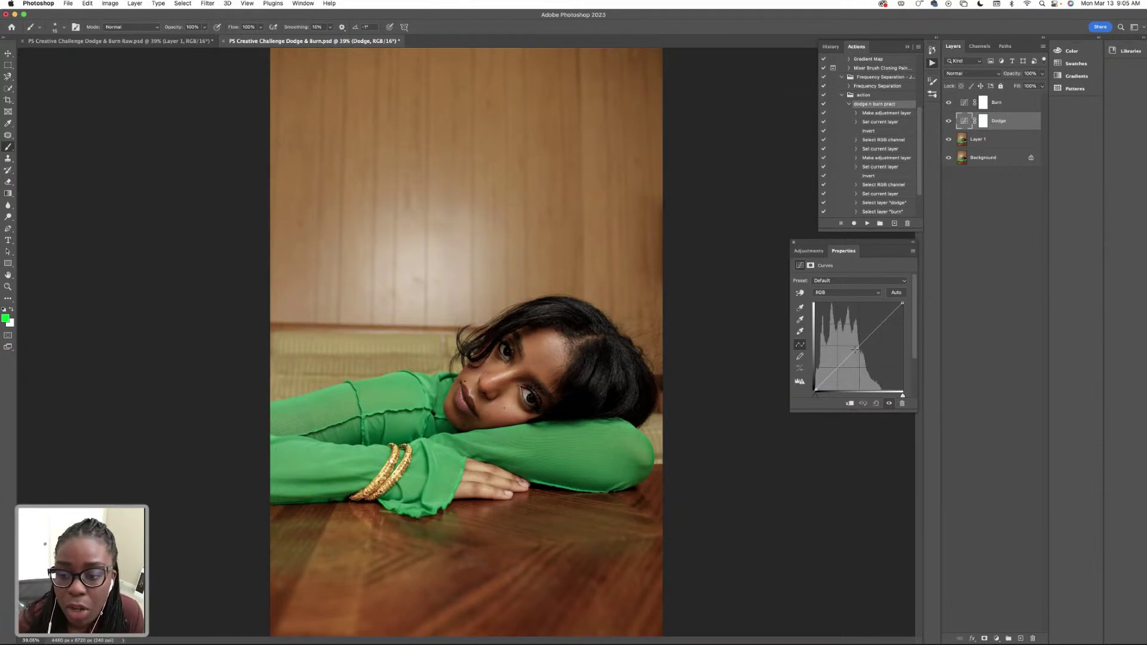
drag(856, 349, 851, 347)
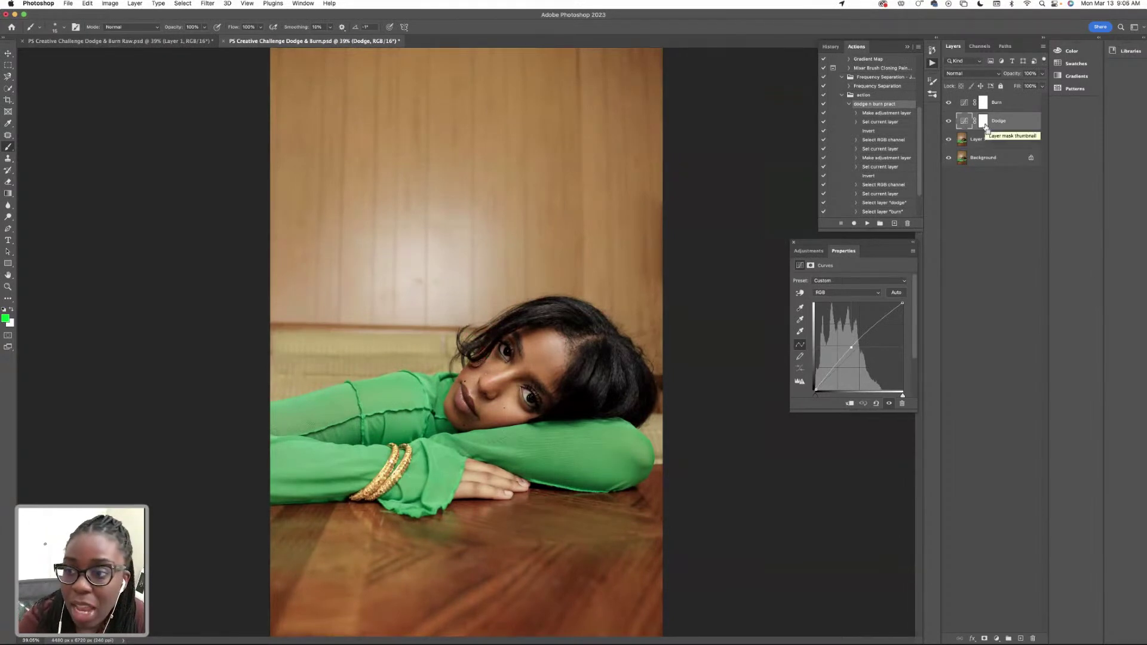
click(984, 122)
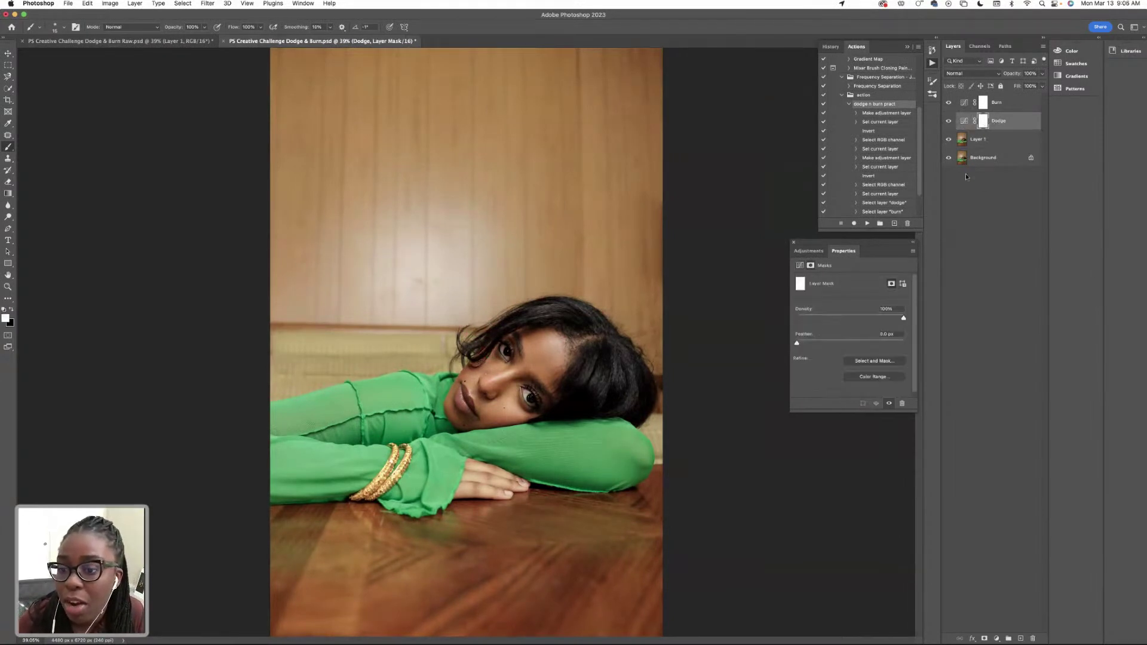
key(super+i)
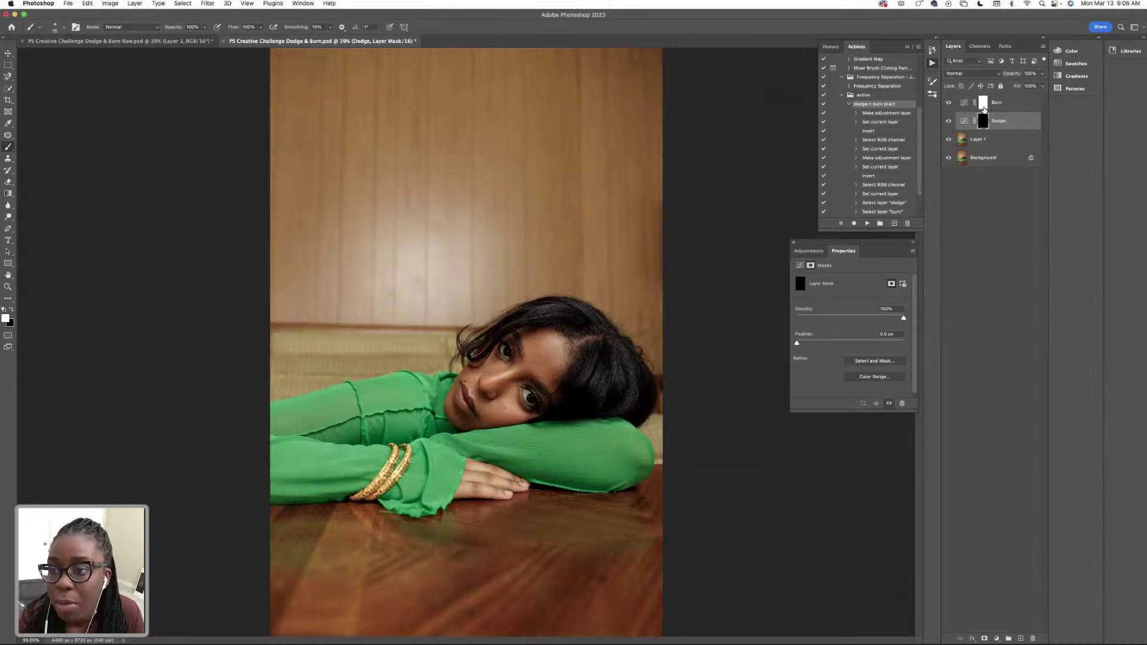
Lower the midpoint of the Burn layer's curve slightly to darken the image, and invert its mask to black
click(966, 104)
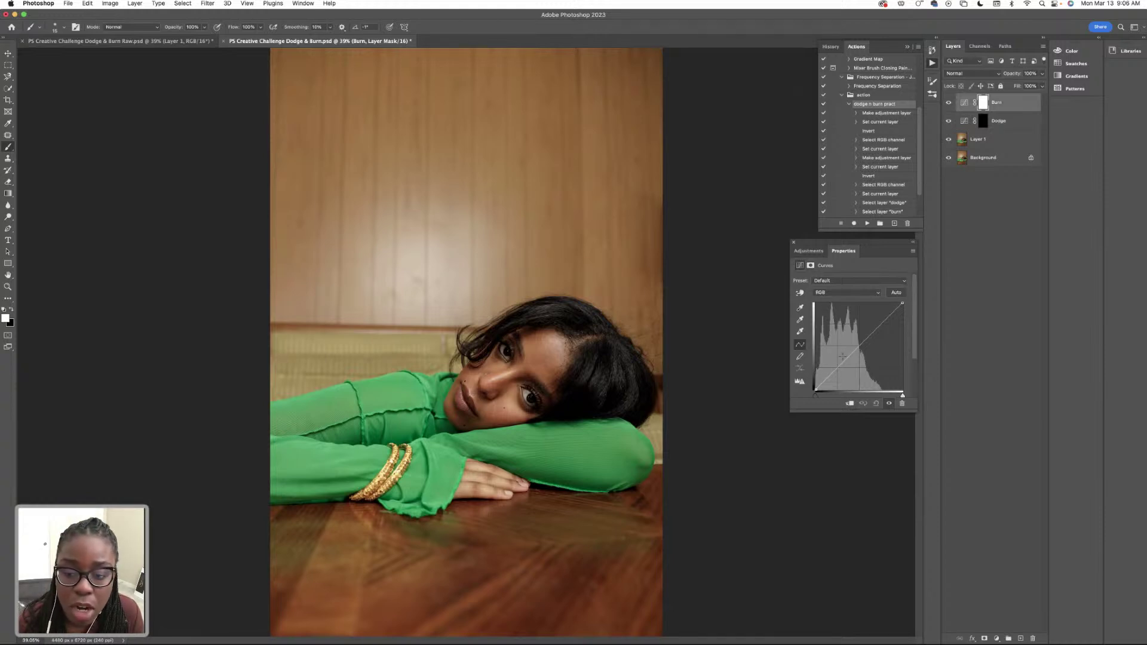
drag(856, 350, 856, 352)
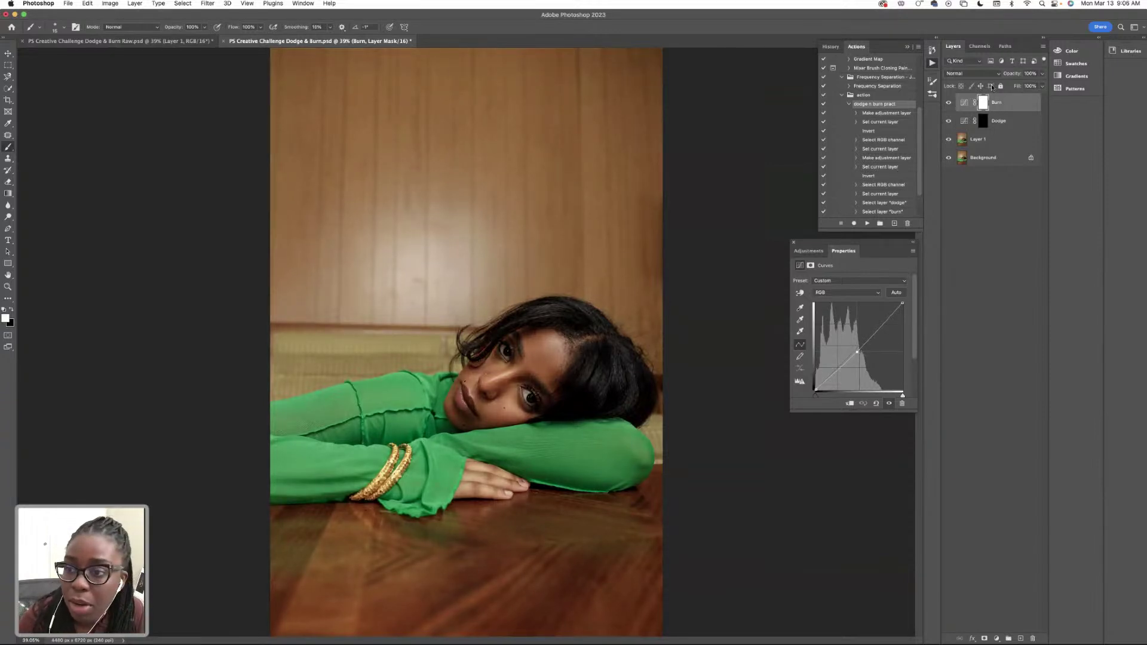
click(984, 104)
key(super+i)
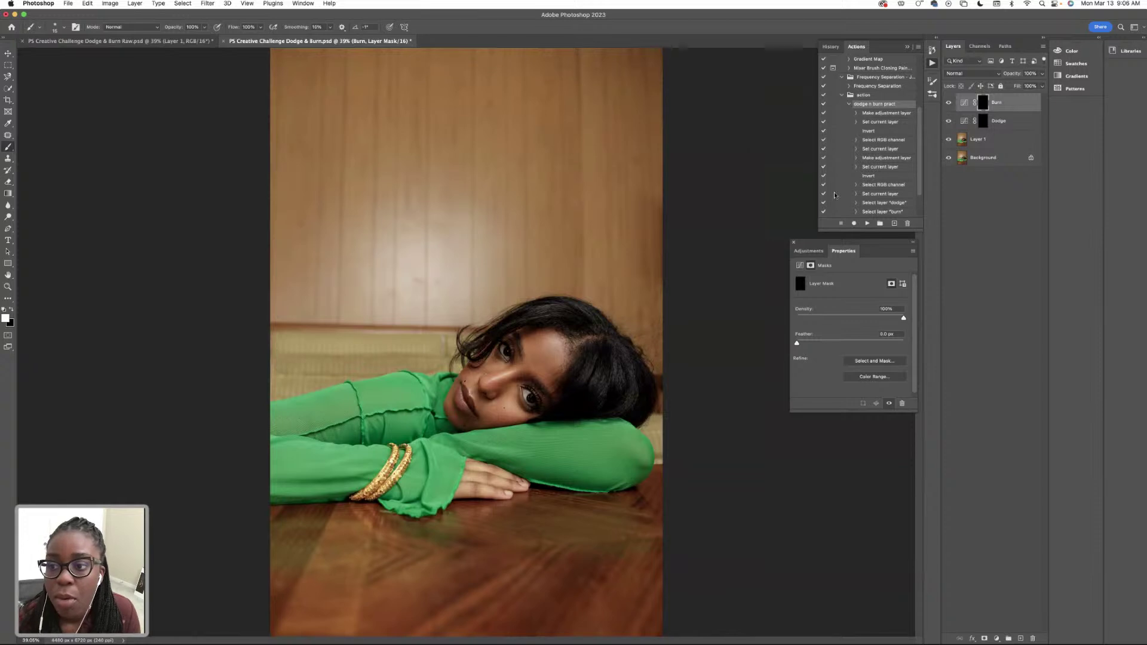
Group the Dodge and Burn layers and name the group D&B
click(998, 122)
click(996, 103)
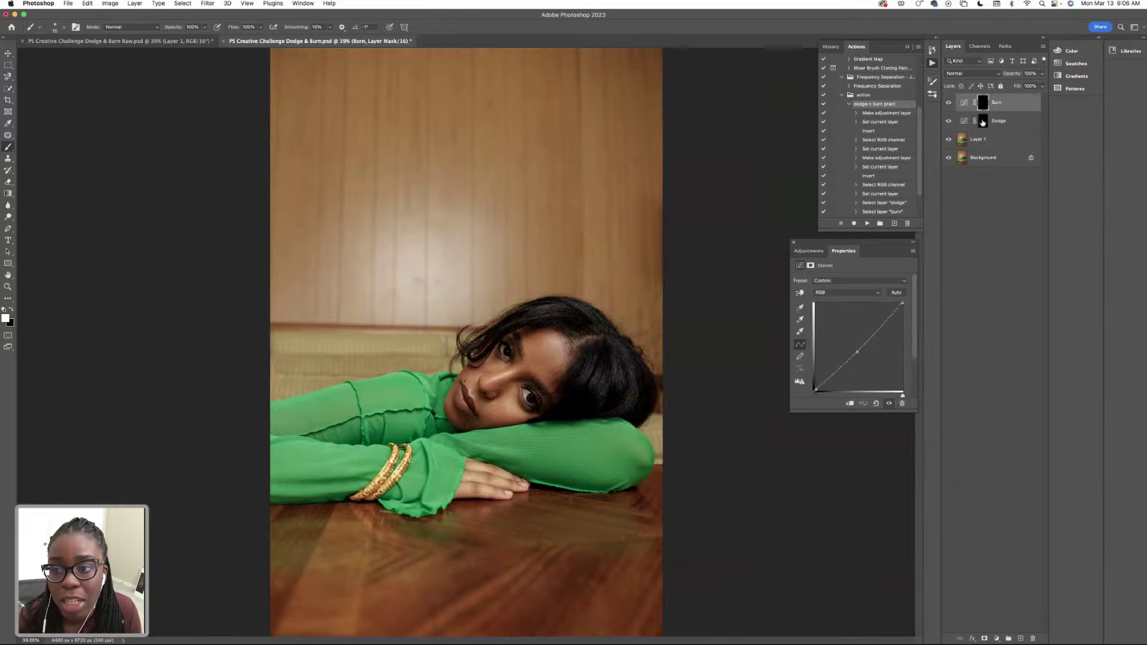
click(983, 122)
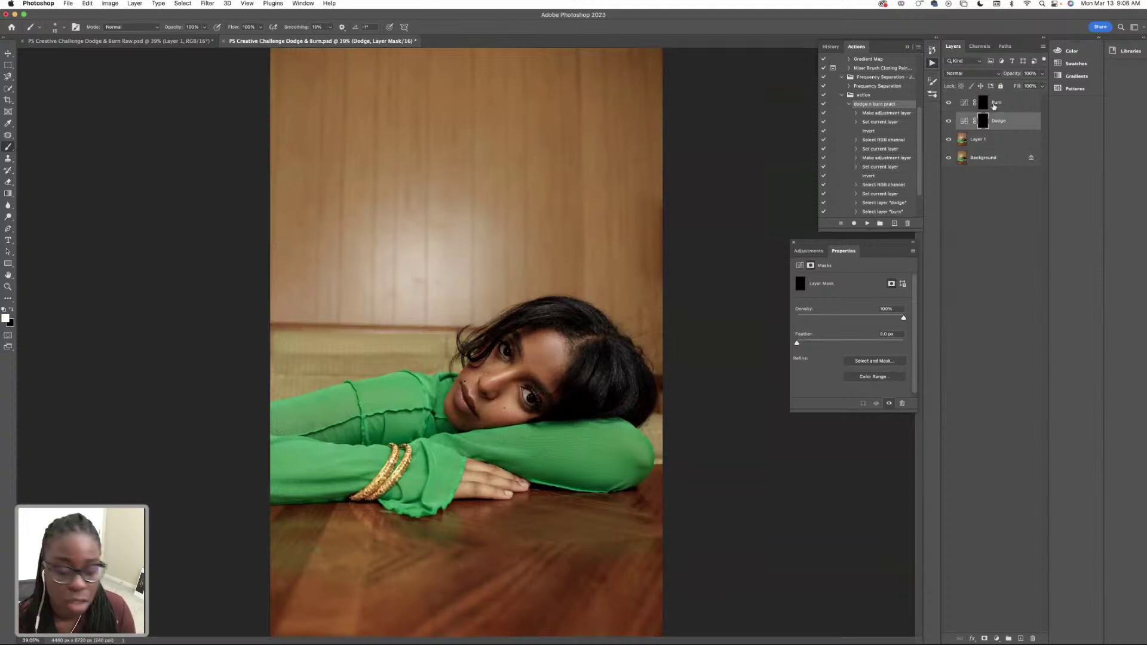
shift+click(994, 104)
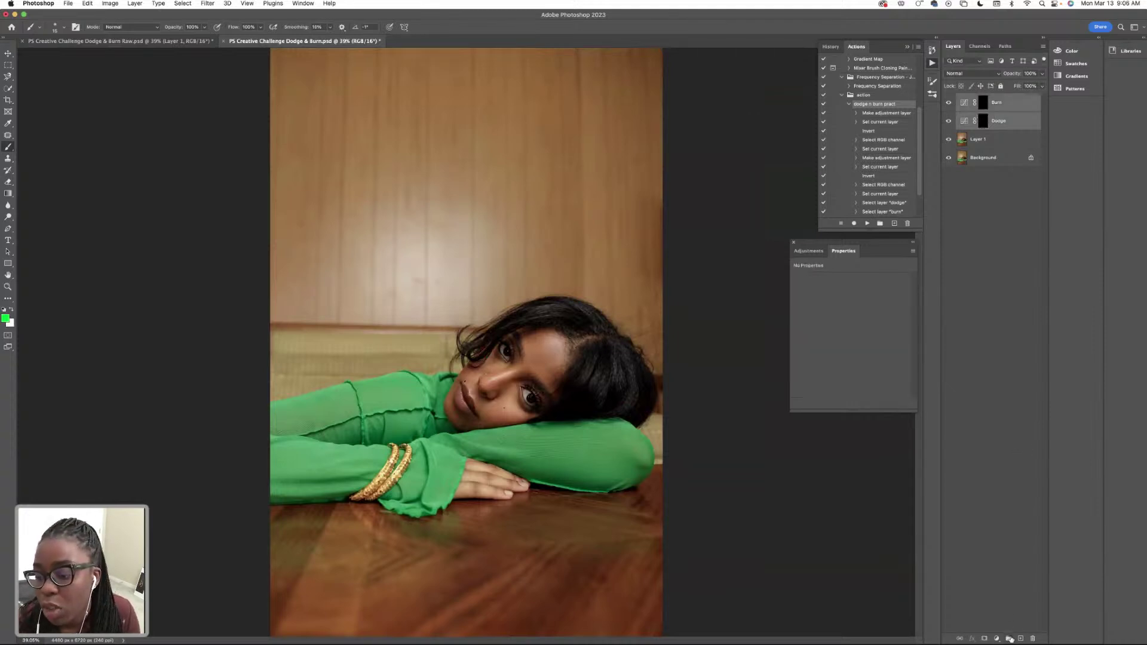
key(super+g)
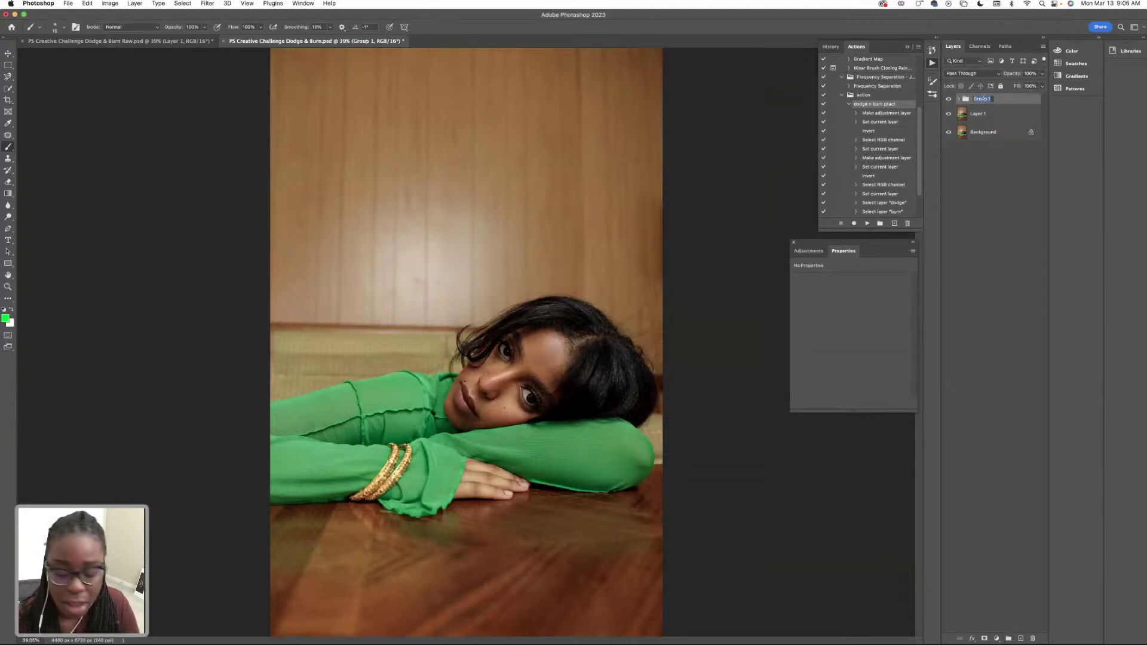
text(D)
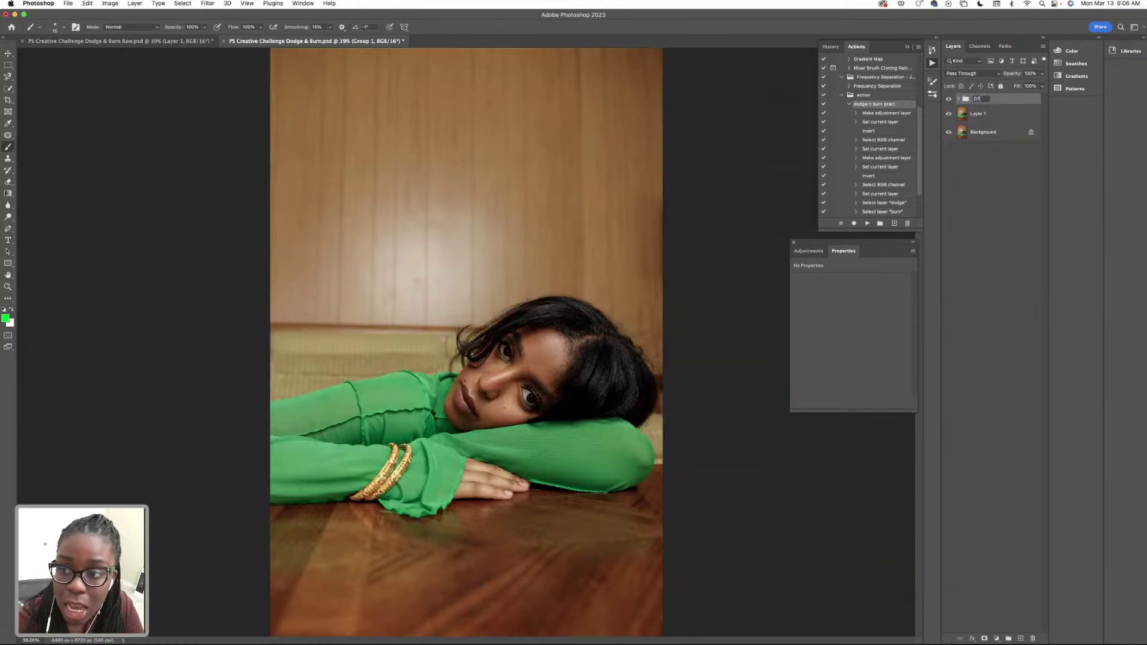
text(&)
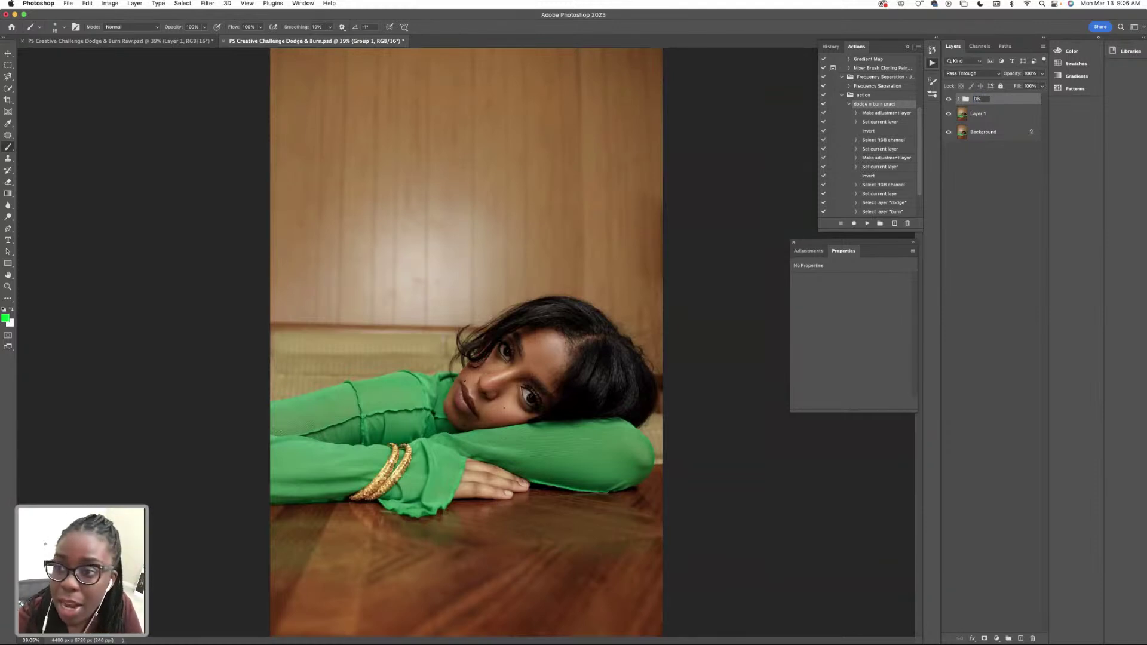
text(B)
key(Return)
Expand the D&B group, close the floating properties and make the Dodge layer's mask active for the Brush tool
click(958, 99)
click(985, 132)
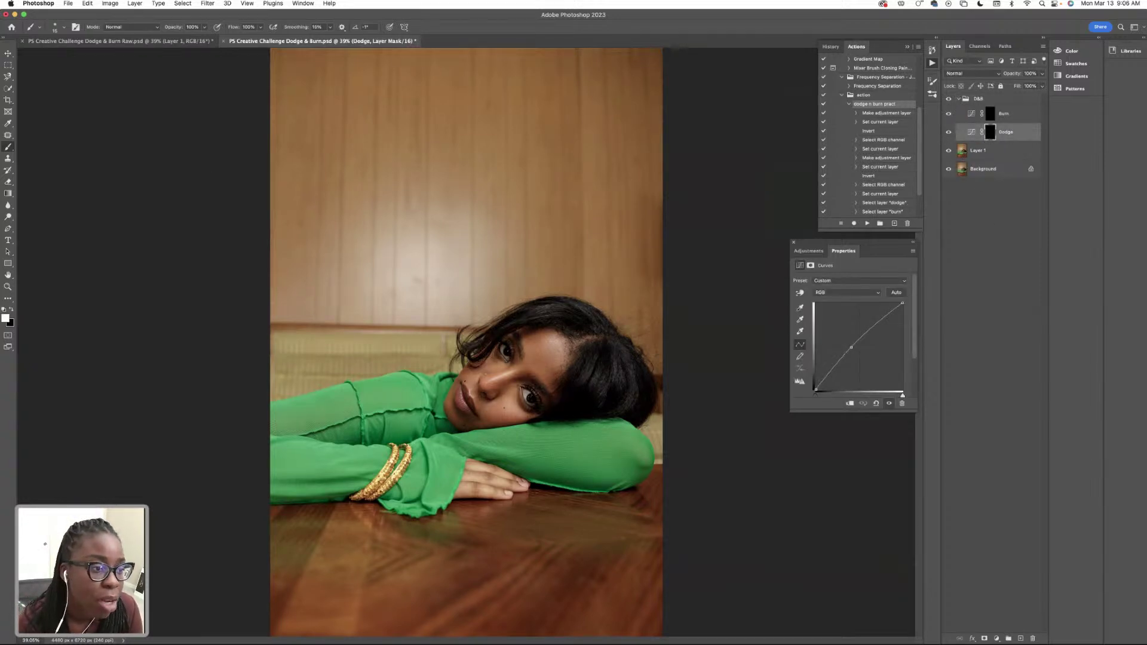
drag(9, 146, 30, 149)
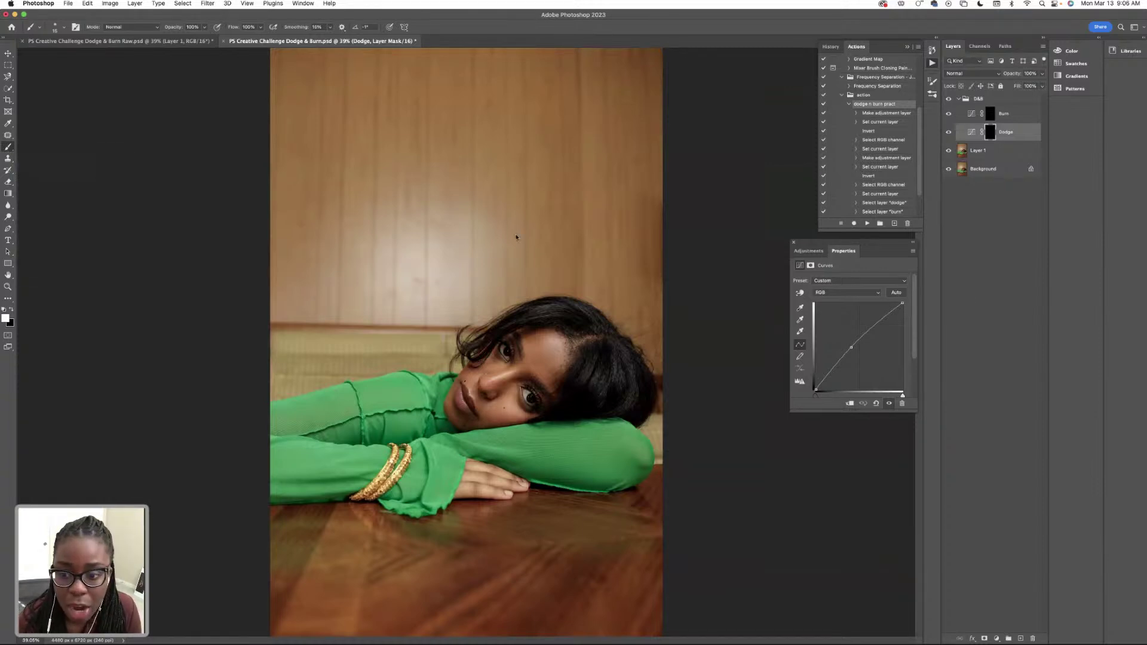
click(988, 237)
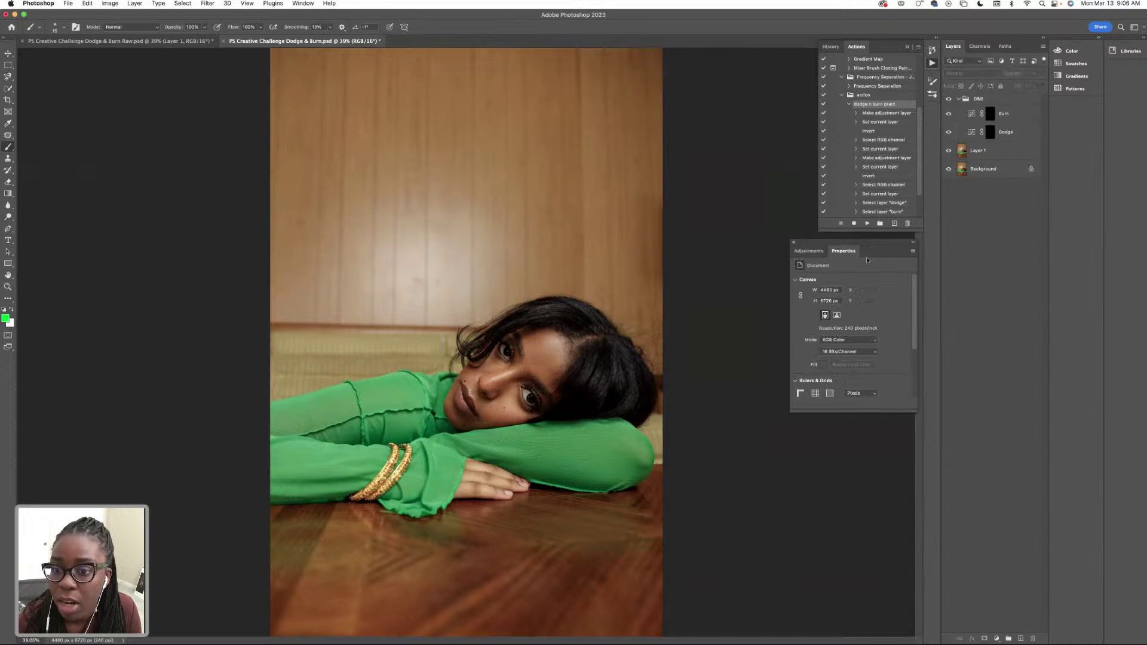
click(794, 242)
click(973, 137)
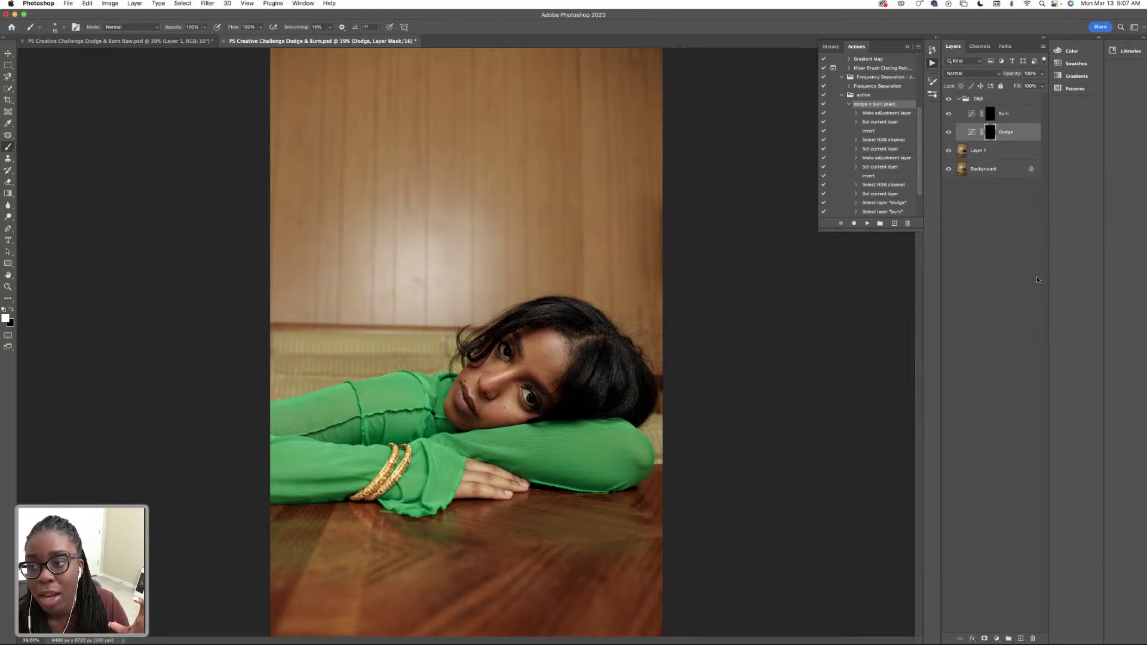
Try several sizes for the soft brush with 0% hardness on the Dodge mask
scroll(878, 156, down, 2)
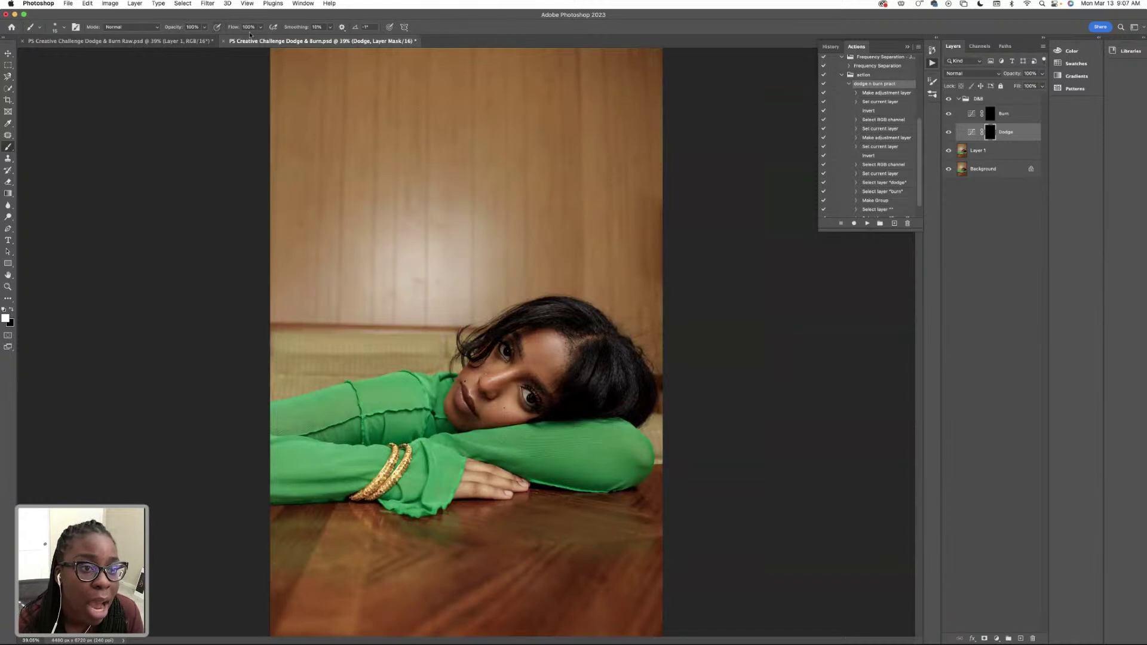
click(63, 28)
click(71, 54)
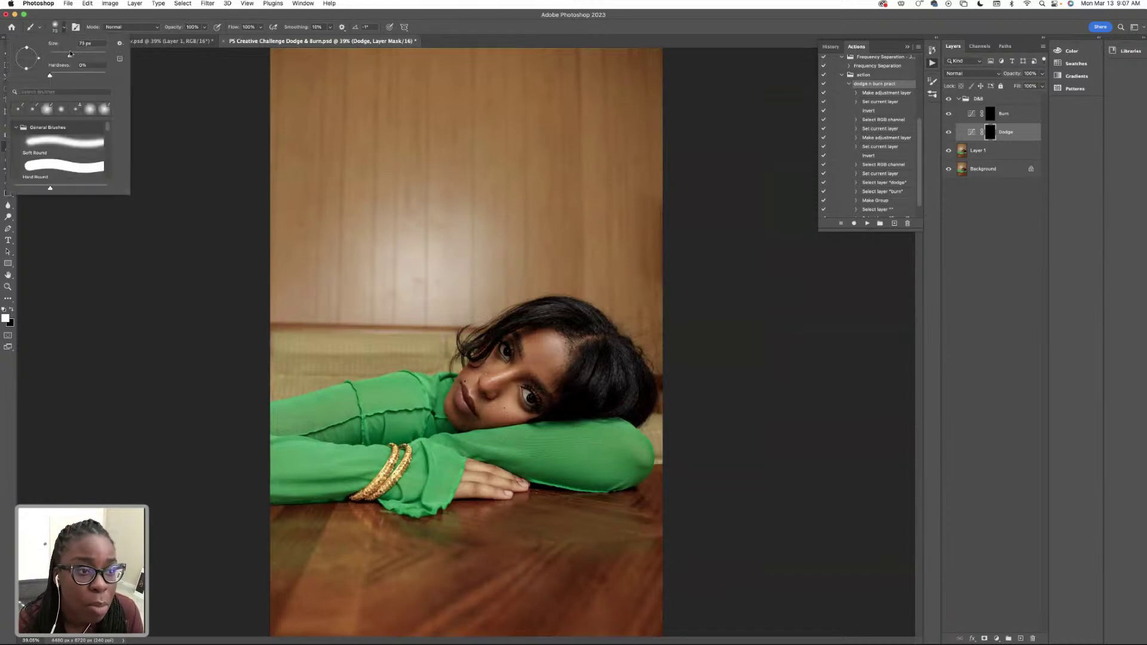
drag(70, 54, 71, 54)
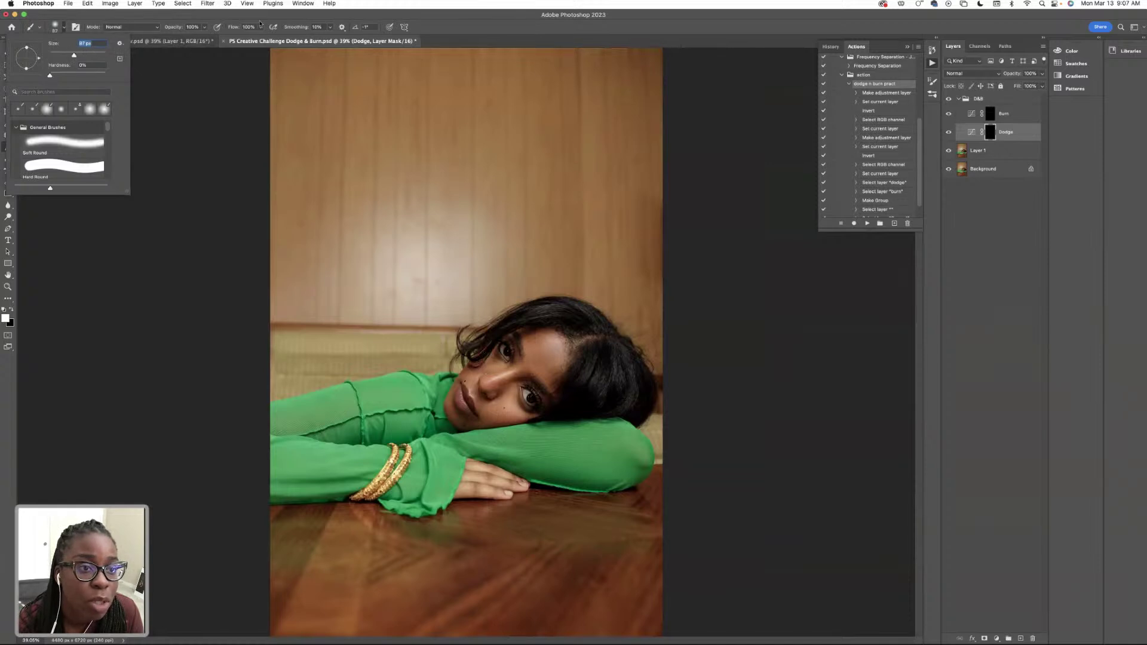
click(56, 28)
click(55, 28)
drag(86, 57, 85, 57)
click(61, 26)
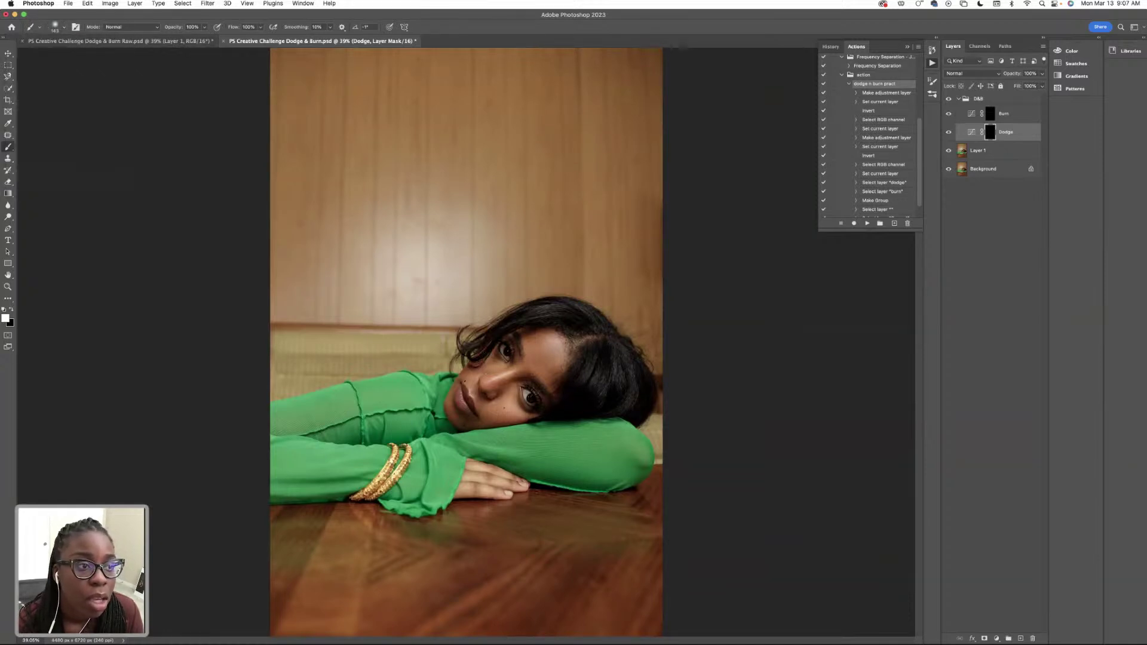
click(61, 26)
drag(88, 56, 92, 57)
click(202, 124)
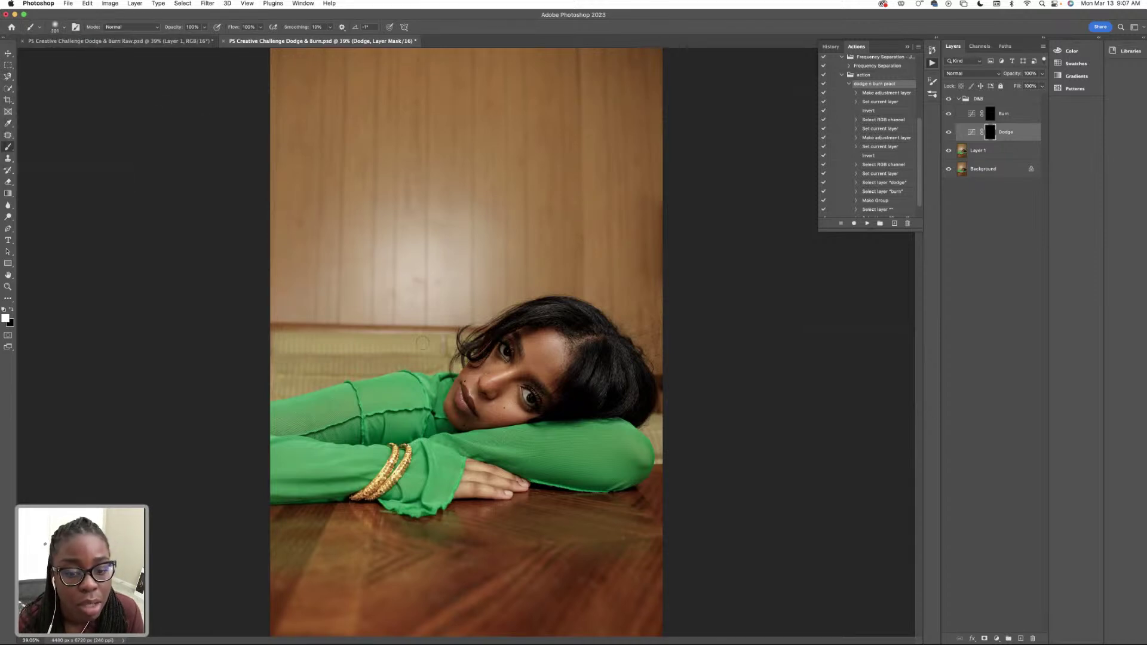
click(60, 30)
drag(85, 57, 80, 56)
key(Return)
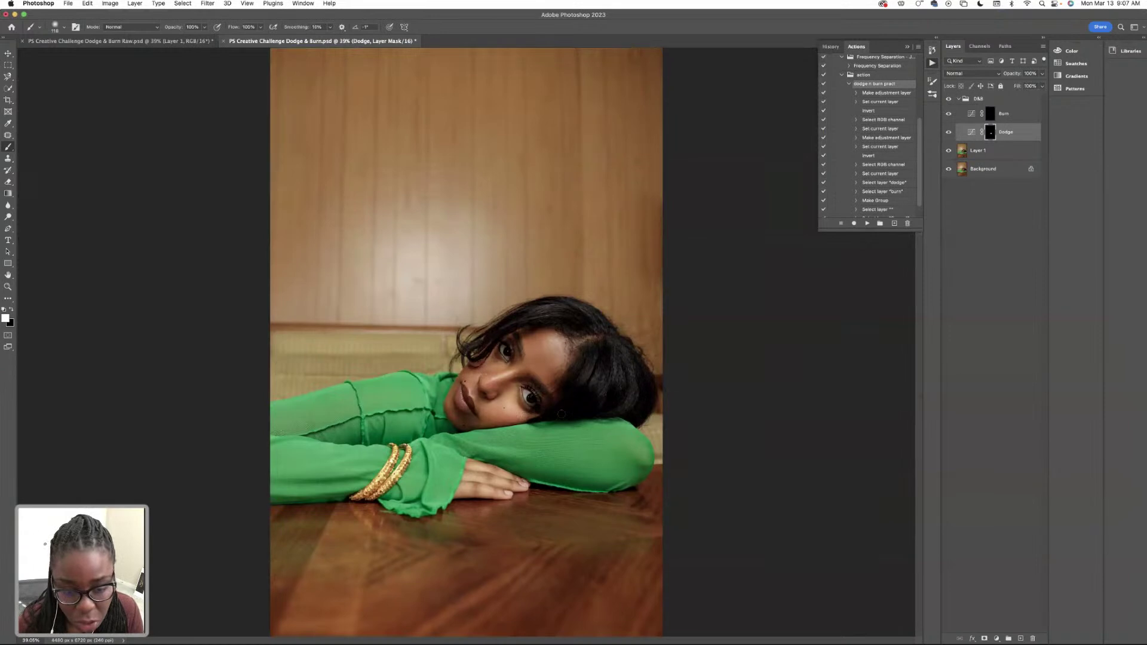
Undo the test brush stroke painted on the Dodge mask
key(super+z)
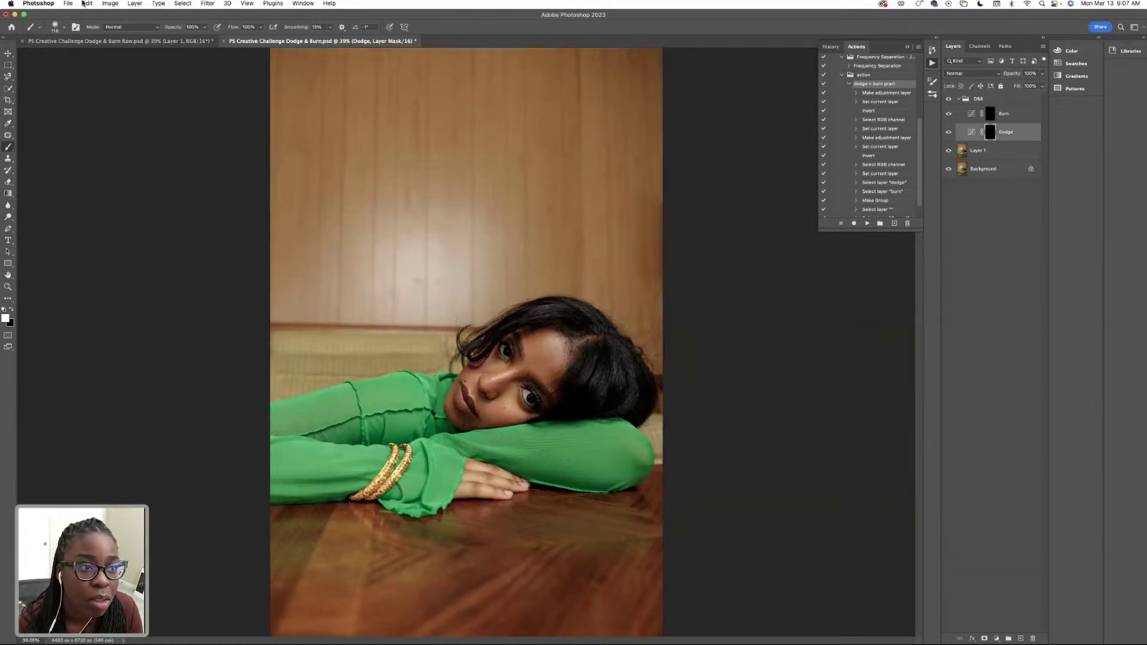
click(84, 3)
click(89, 26)
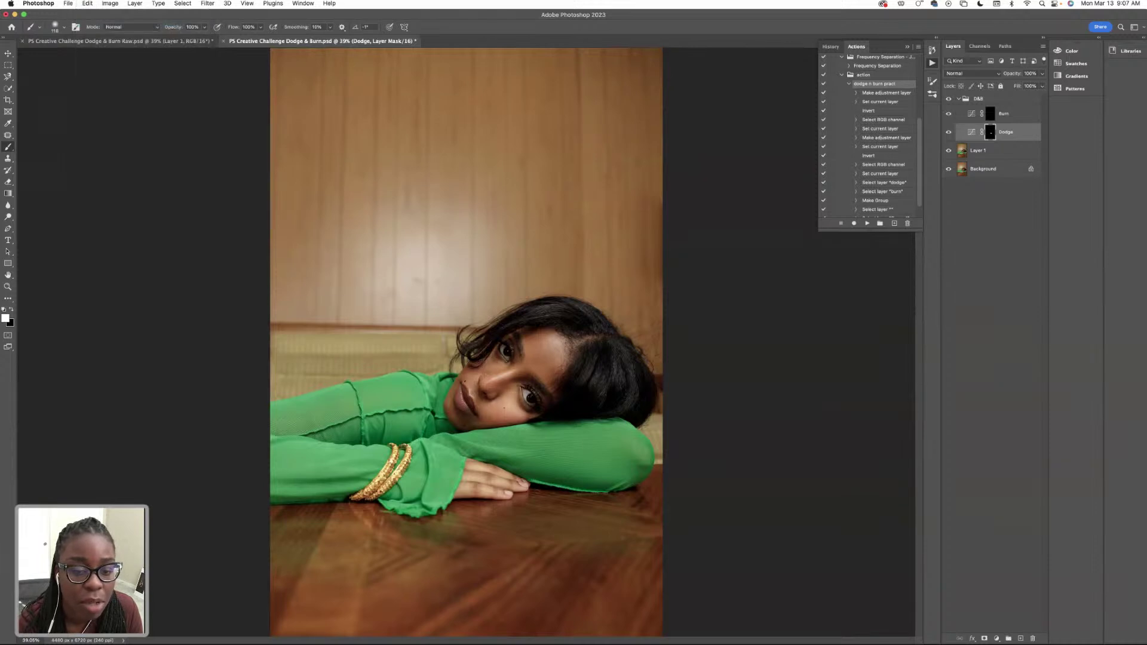
key(super+z)
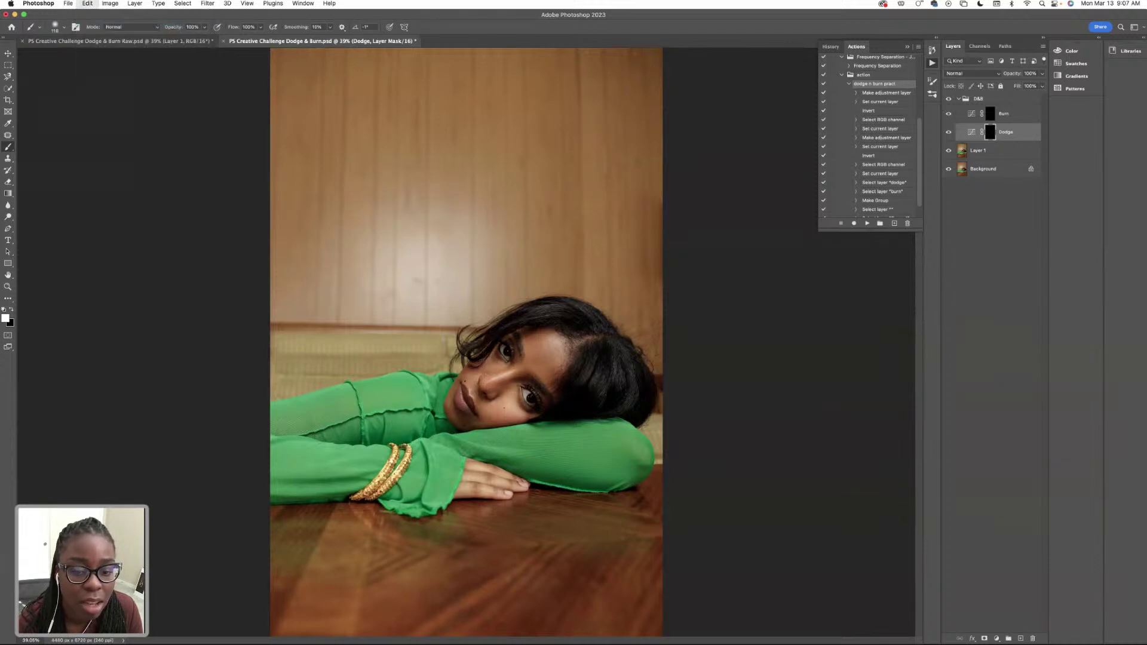
Set the brush flow to 30% and enlarge the brush for painting on the Dodge mask
click(261, 28)
drag(252, 39, 233, 39)
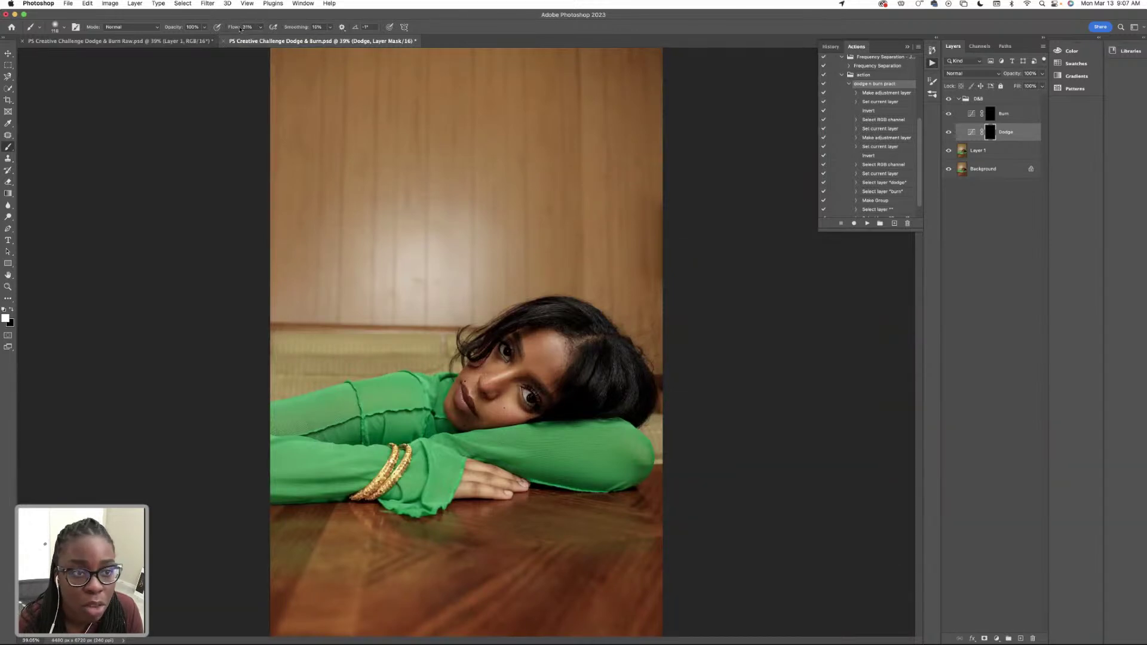
click(245, 27)
text(30)
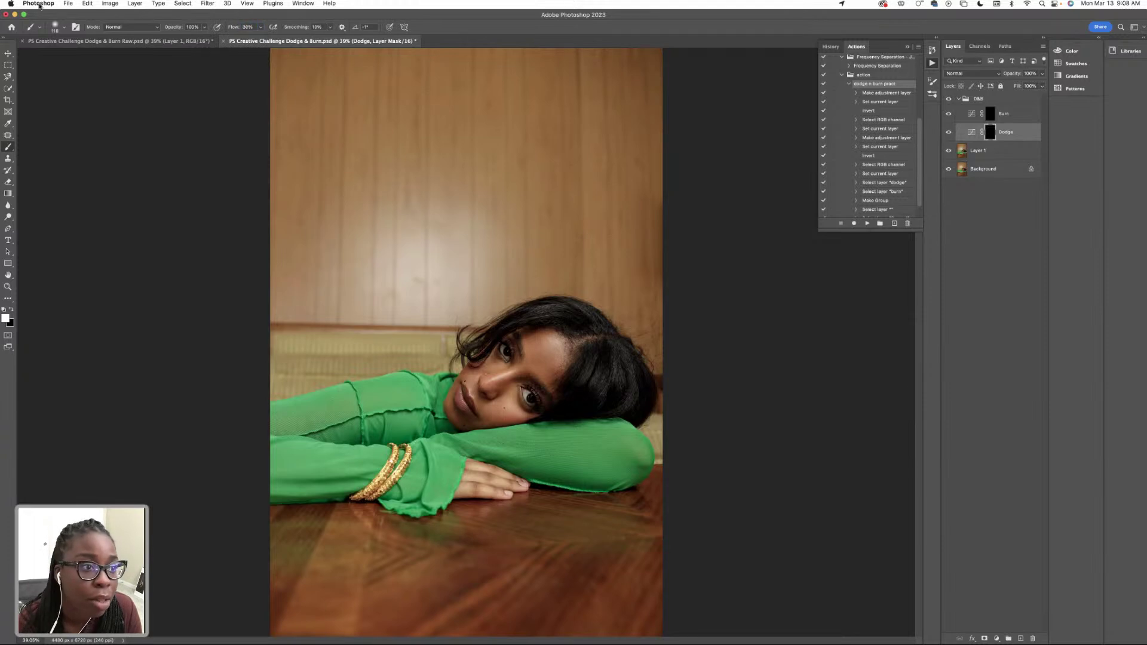
click(63, 28)
drag(84, 57, 97, 56)
click(163, 99)
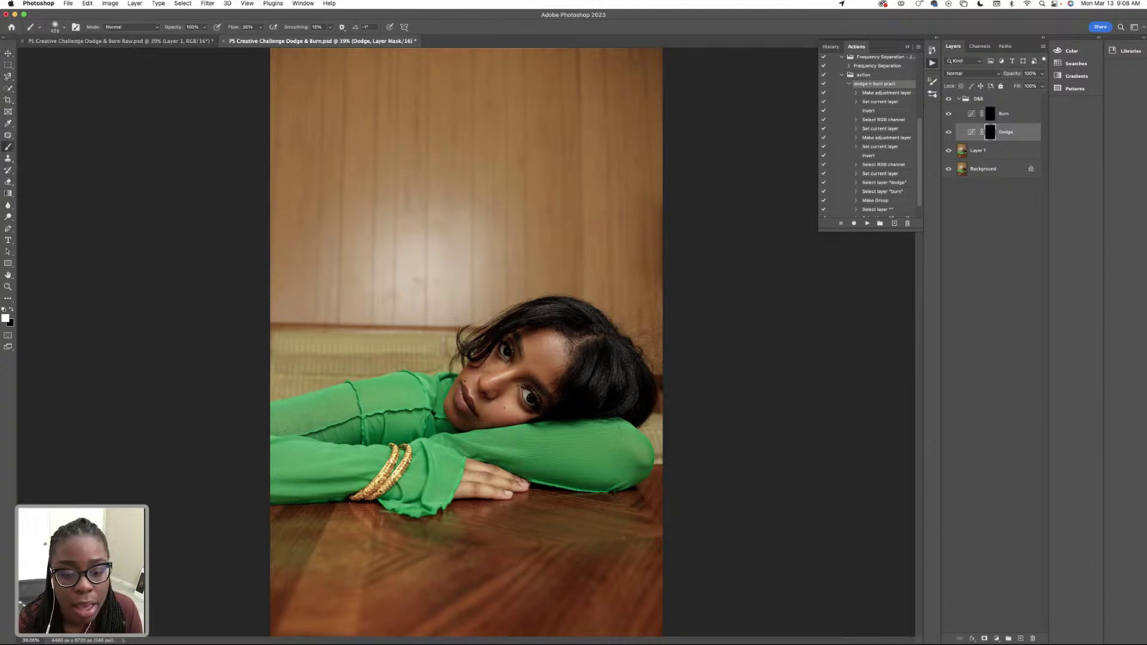
Reduce the soft brush to just under 200 px and check the marked-up raw document before returning to the Dodge mask
click(63, 32)
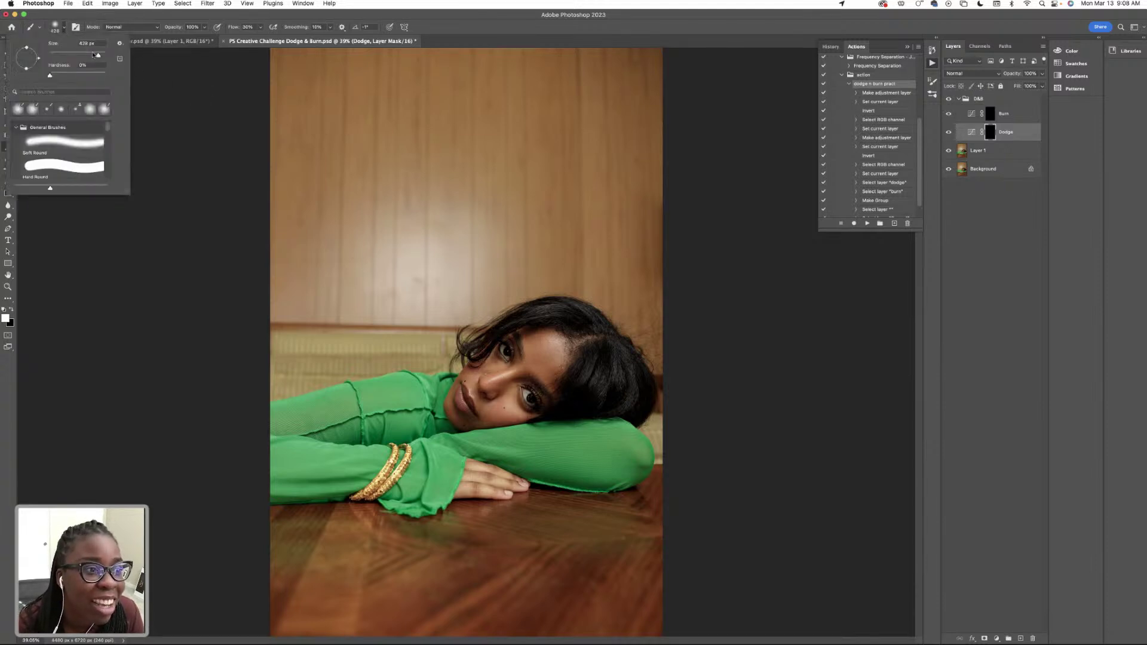
drag(93, 56, 91, 56)
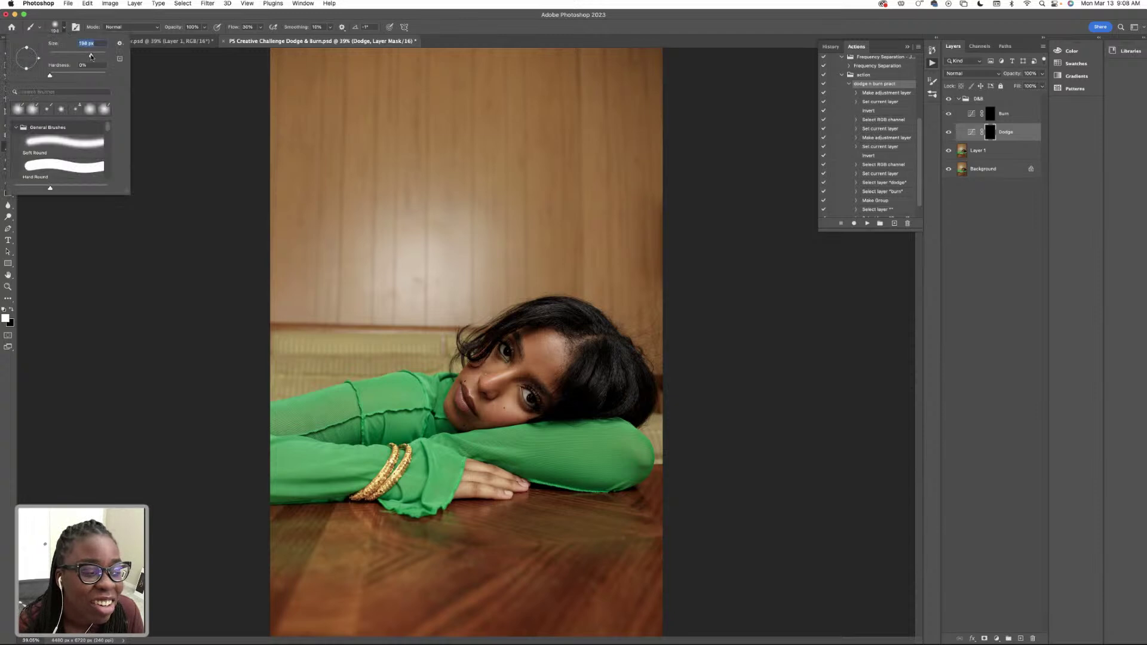
key(Return)
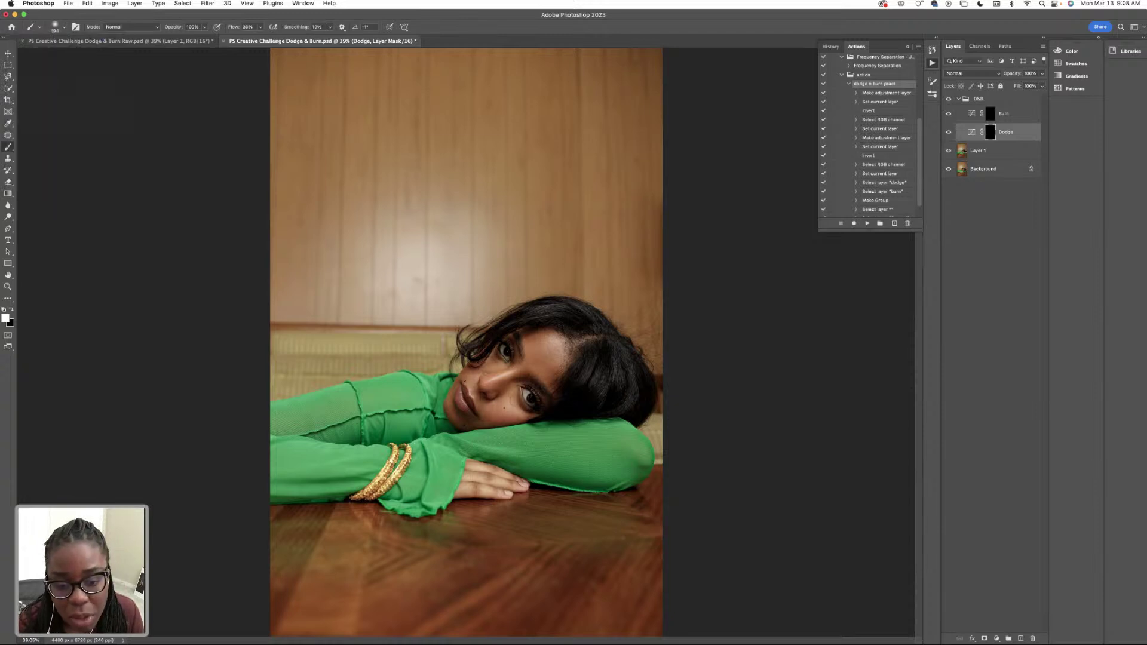
click(161, 41)
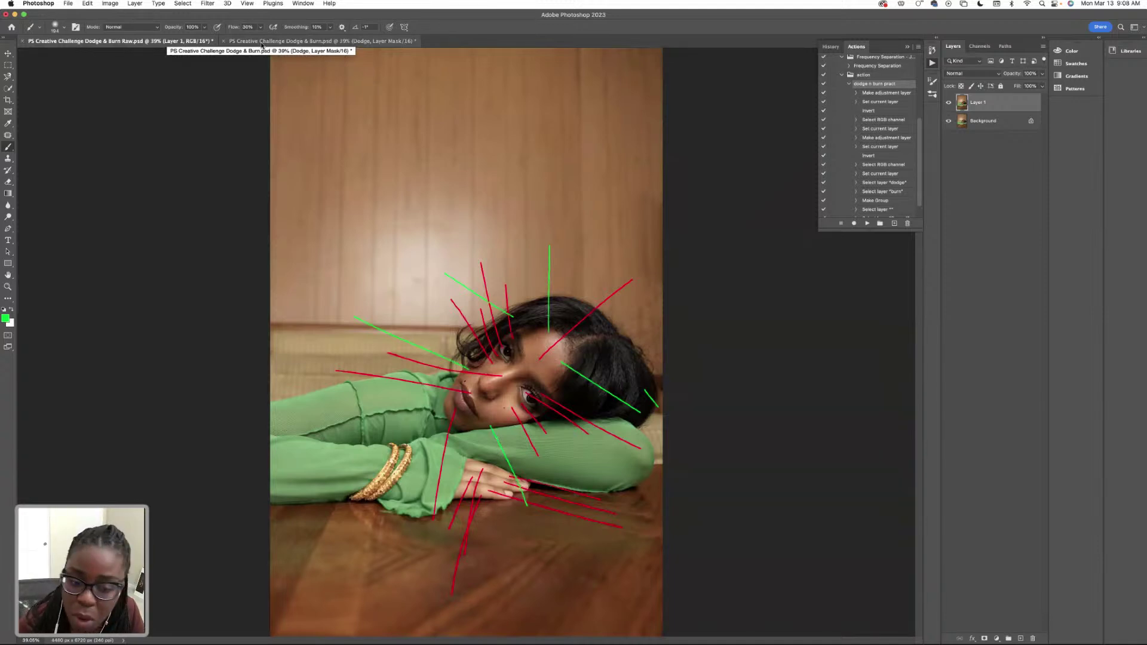
click(261, 40)
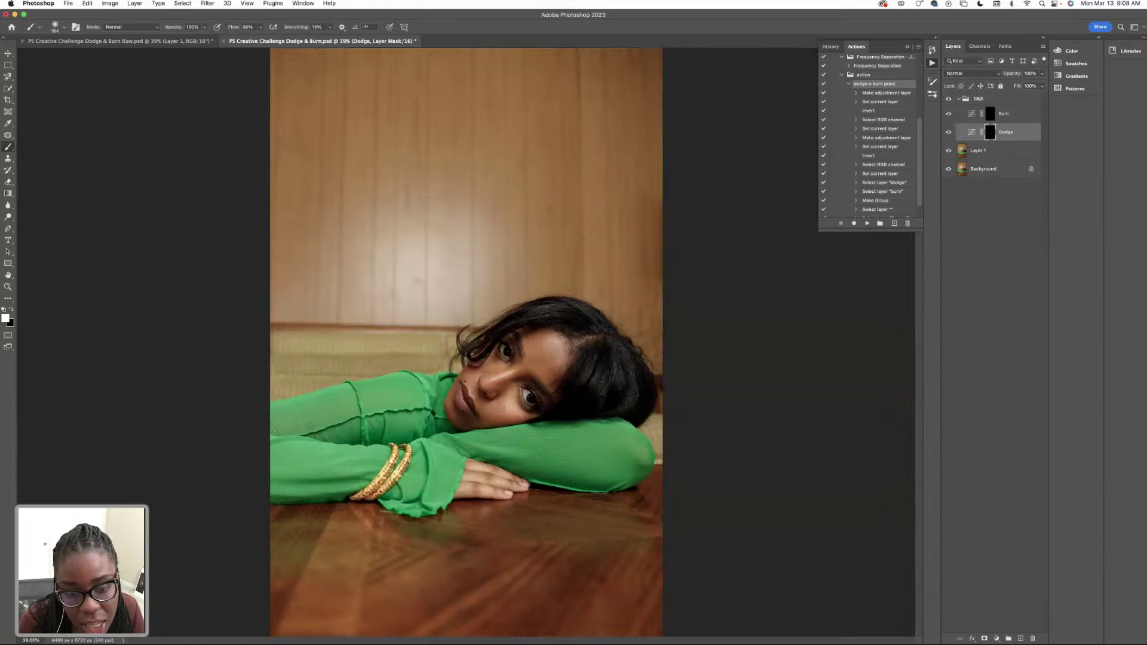
Undo the recent brush strokes painted on the Dodge mask
key(super+z)
key(super+z)
key(super+z)
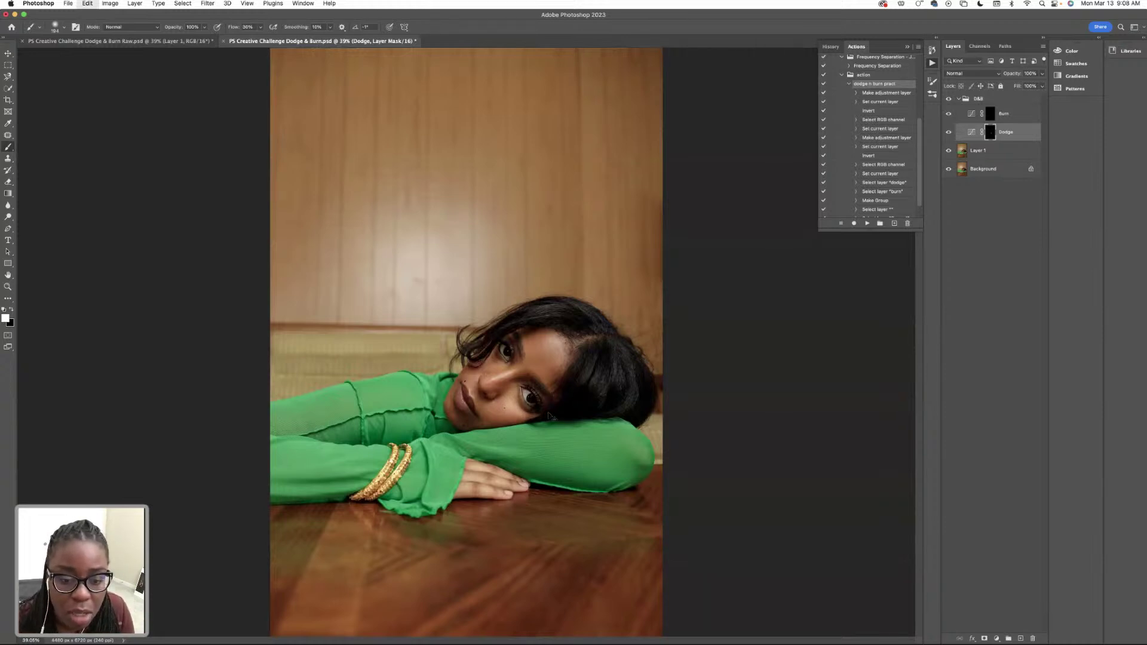
key(super+z)
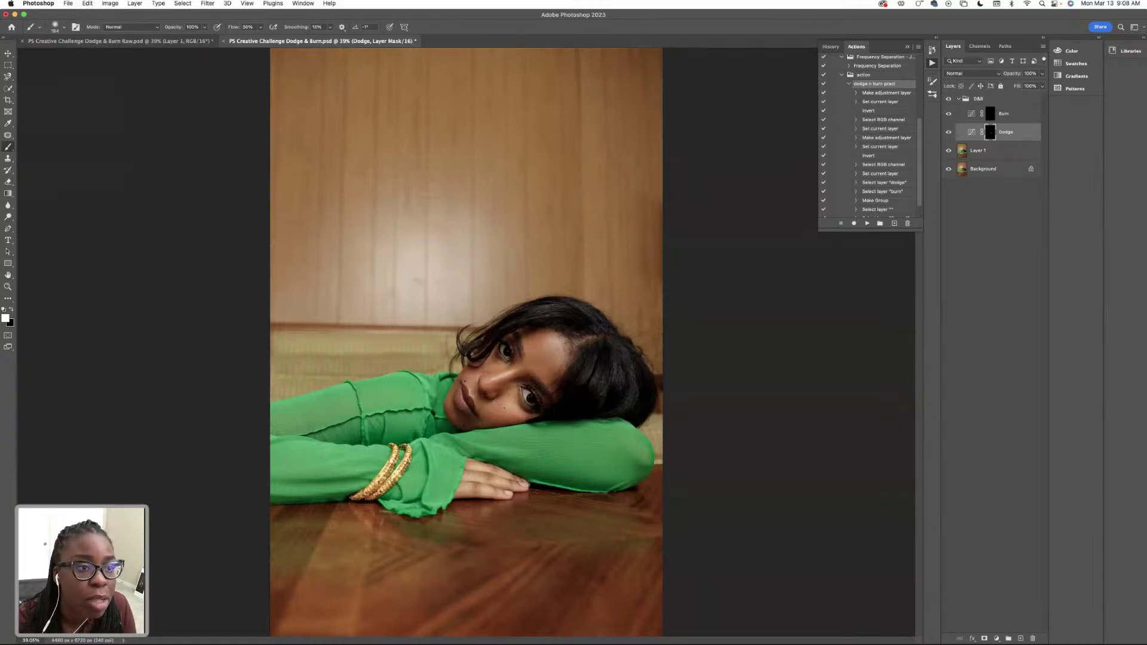
click(87, 3)
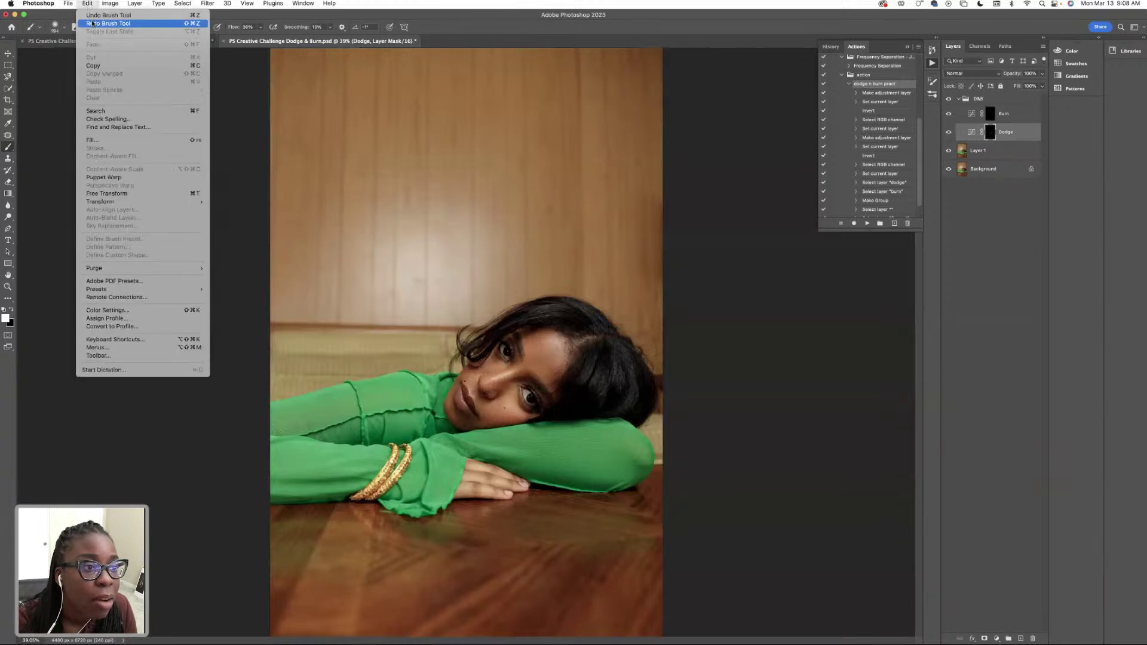
click(100, 19)
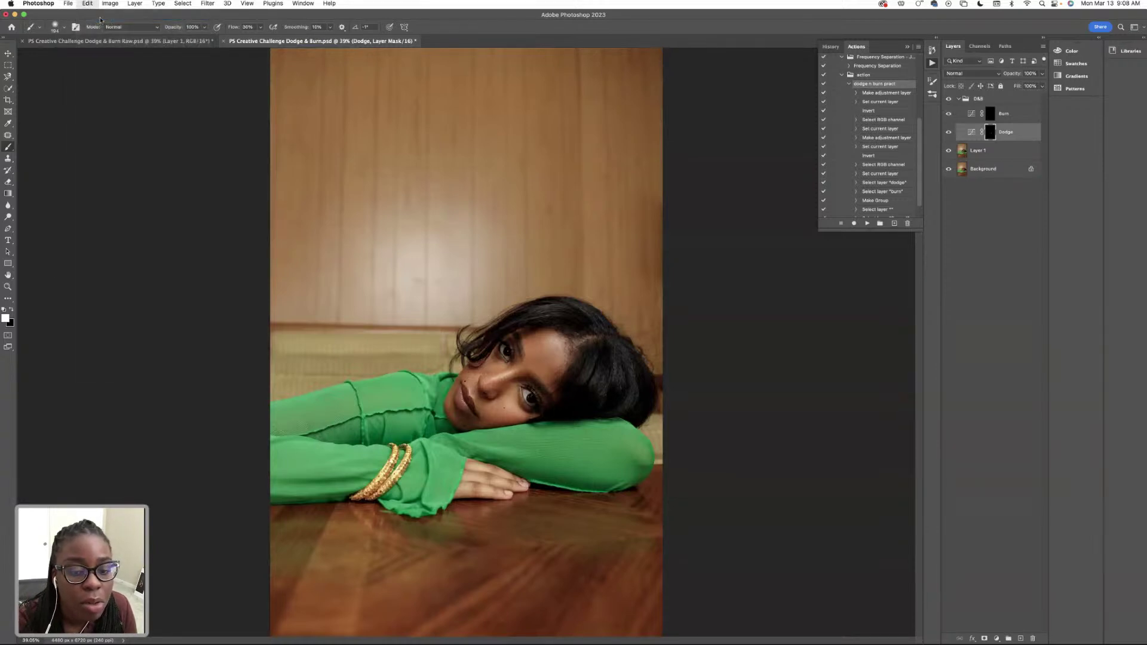
Set the brush flow to 15% and enlarge the soft brush to 300 px for the Dodge mask
click(239, 28)
text(15)
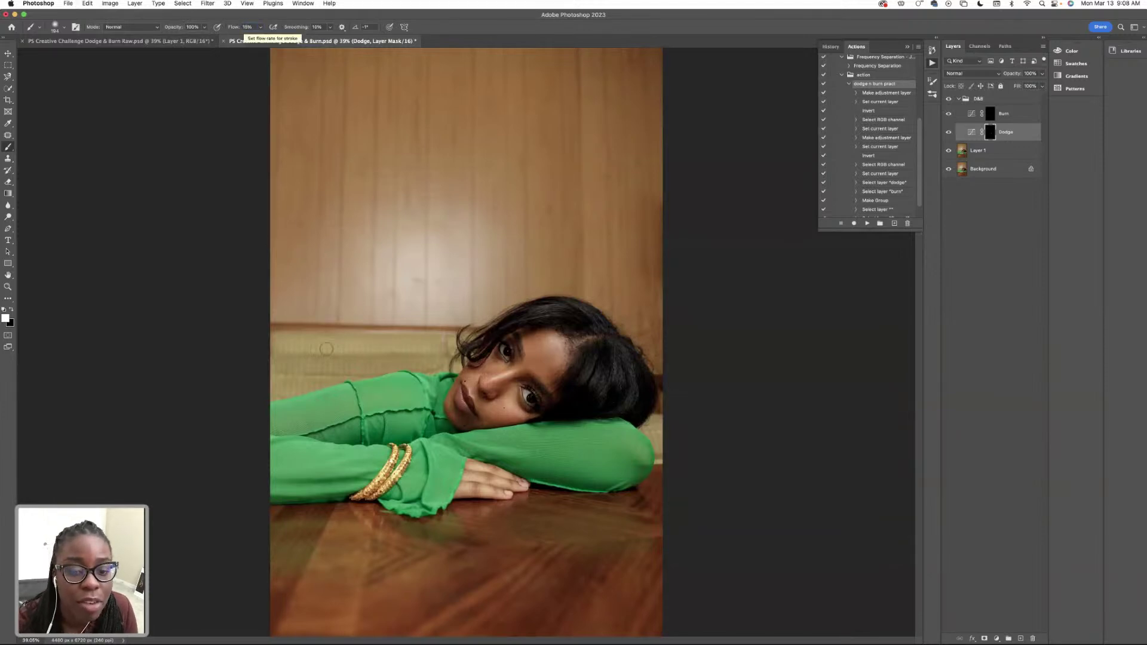
click(64, 28)
drag(91, 55, 96, 58)
click(178, 215)
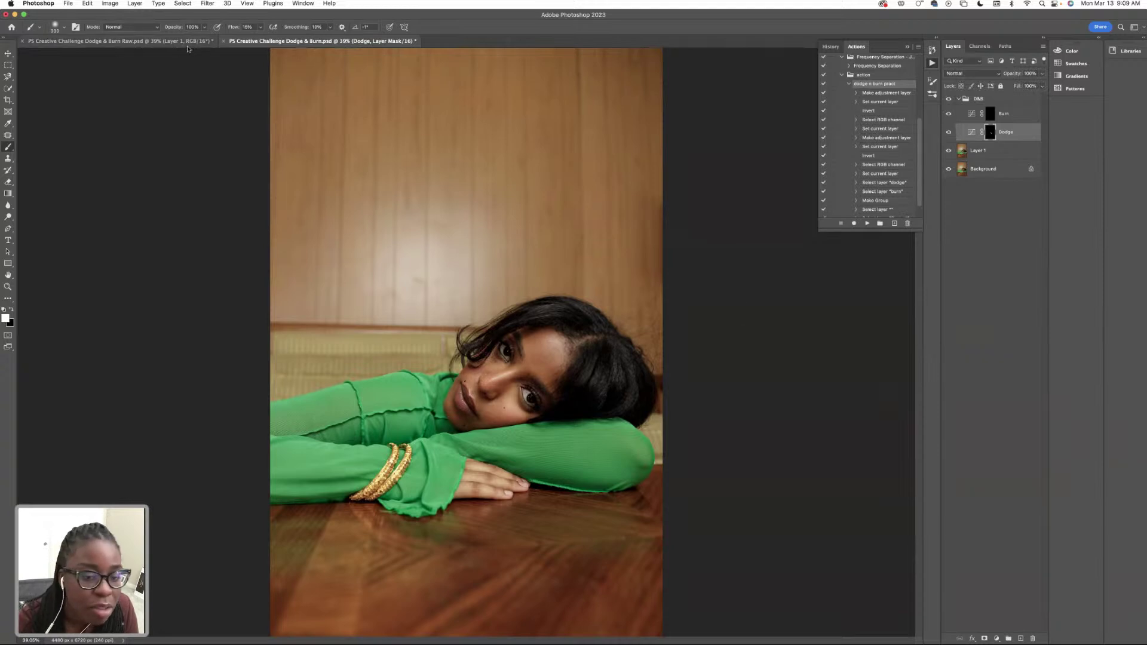
Lower the brush flow to 10% and reduce the soft brush to about 182 px
double_click(244, 27)
text(10)
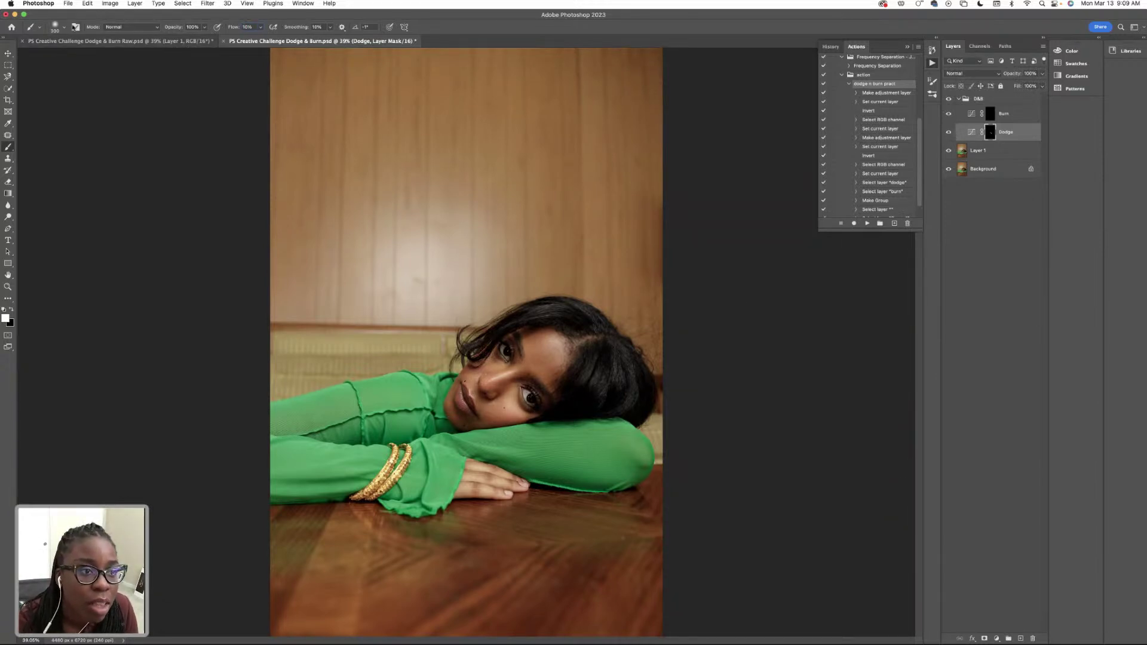
click(62, 27)
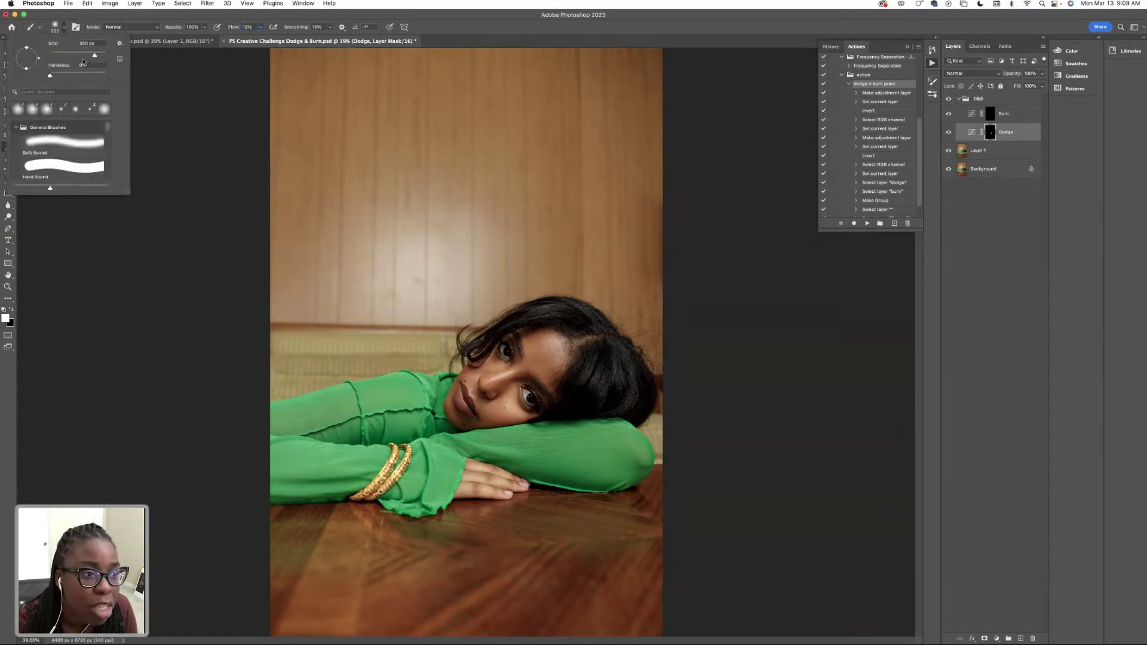
drag(94, 56, 89, 56)
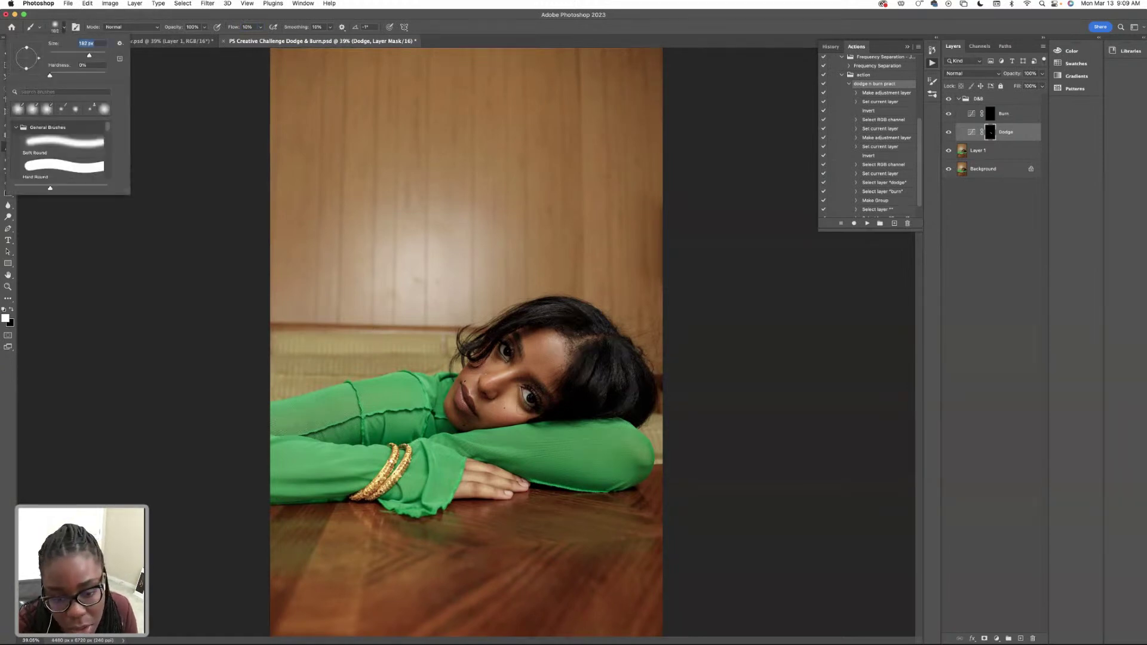
click(502, 368)
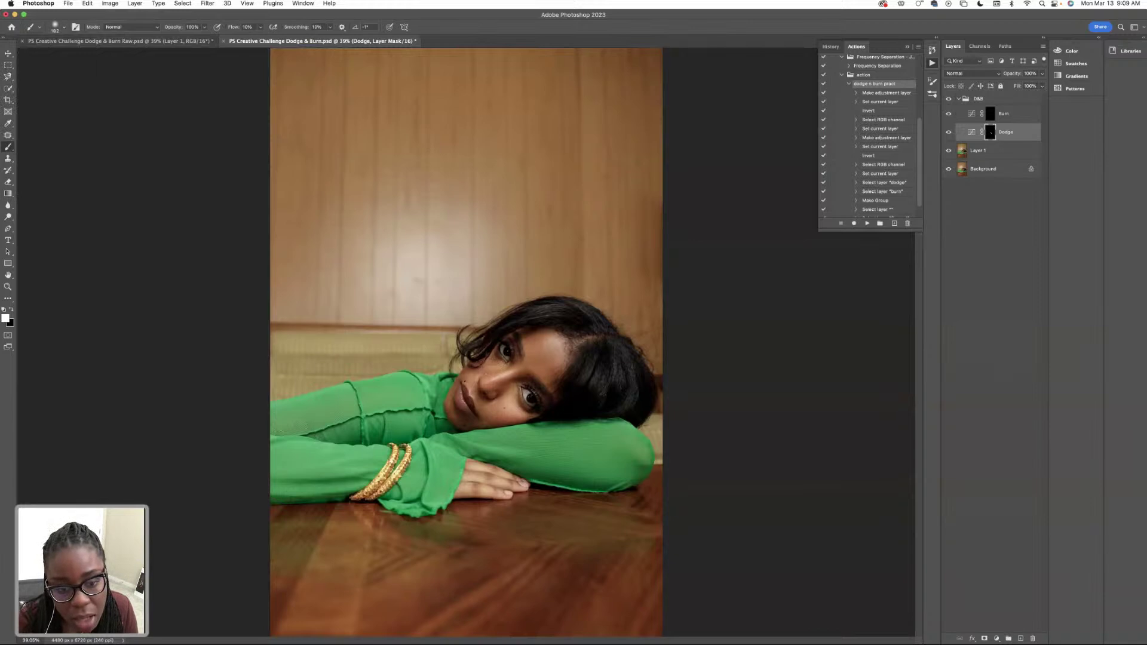
Reduce the soft brush to about 75 px for small areas on the Dodge mask
click(62, 28)
drag(80, 55, 69, 55)
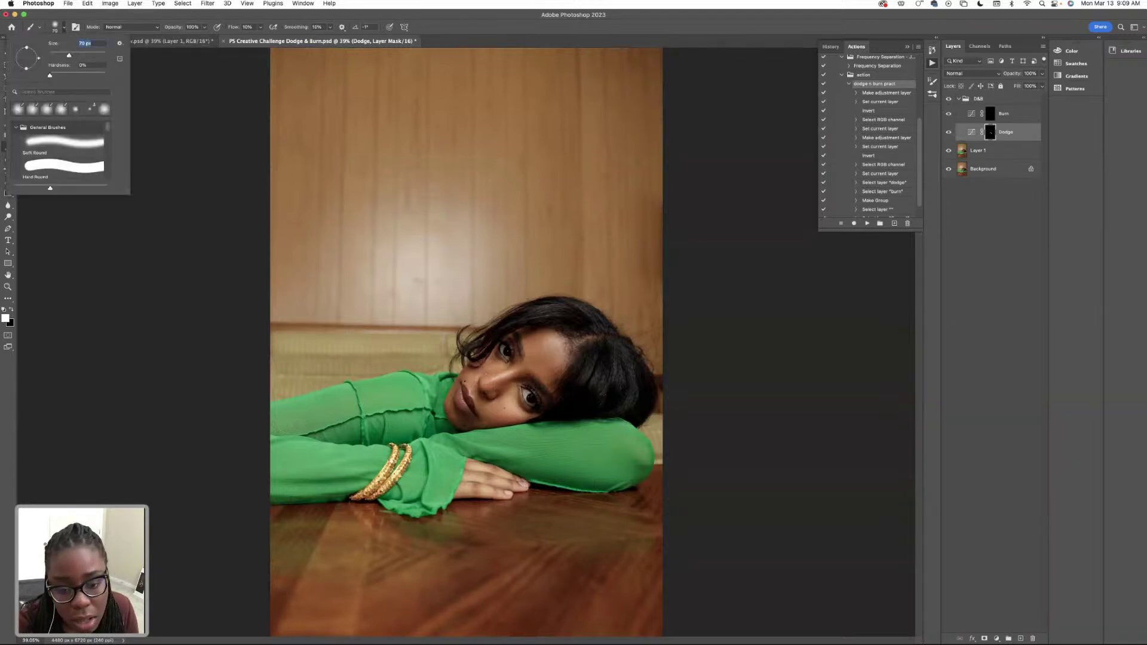
key(Return)
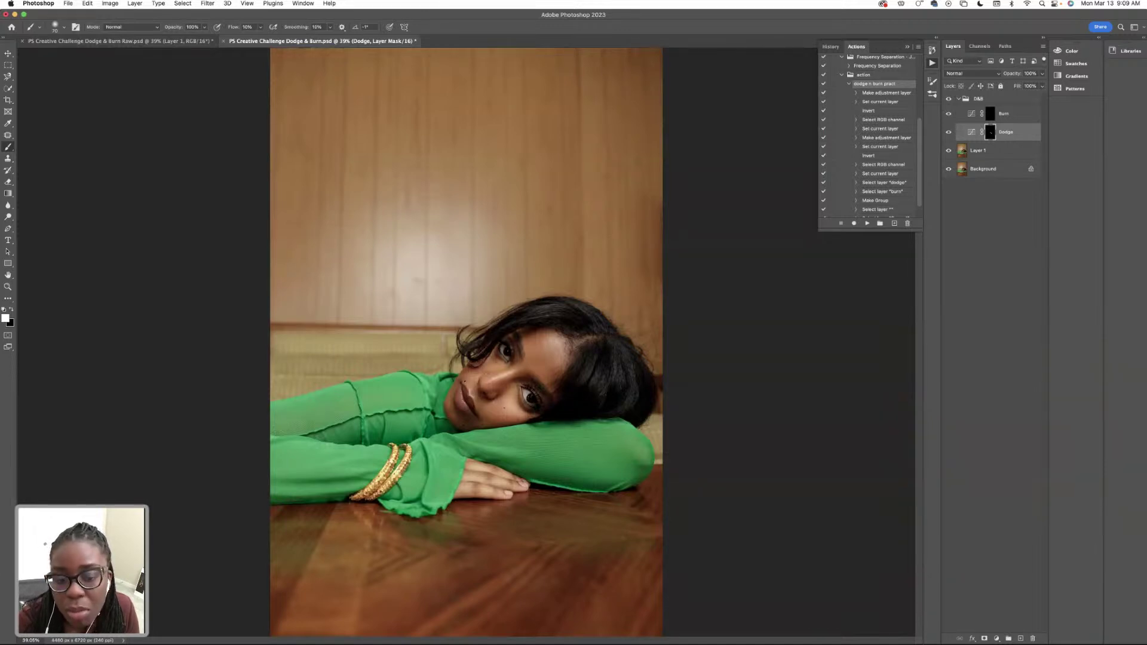
Toggle the Dodge layer's visibility off and on to compare the portrait with and without the dodging
click(950, 134)
click(950, 133)
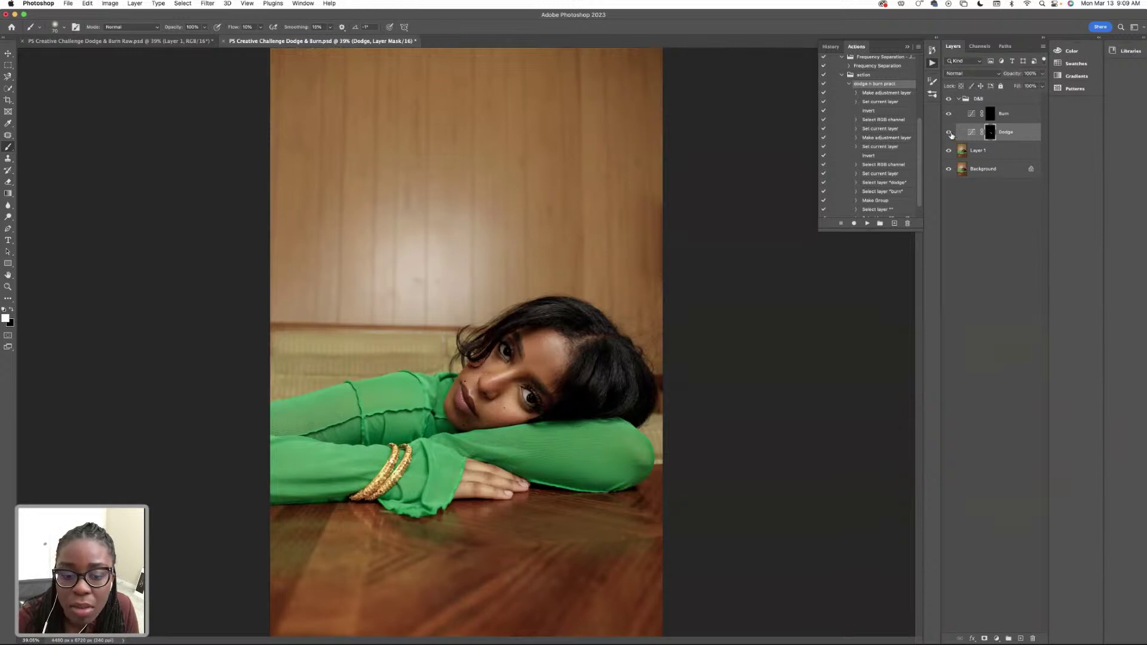
click(949, 134)
click(950, 133)
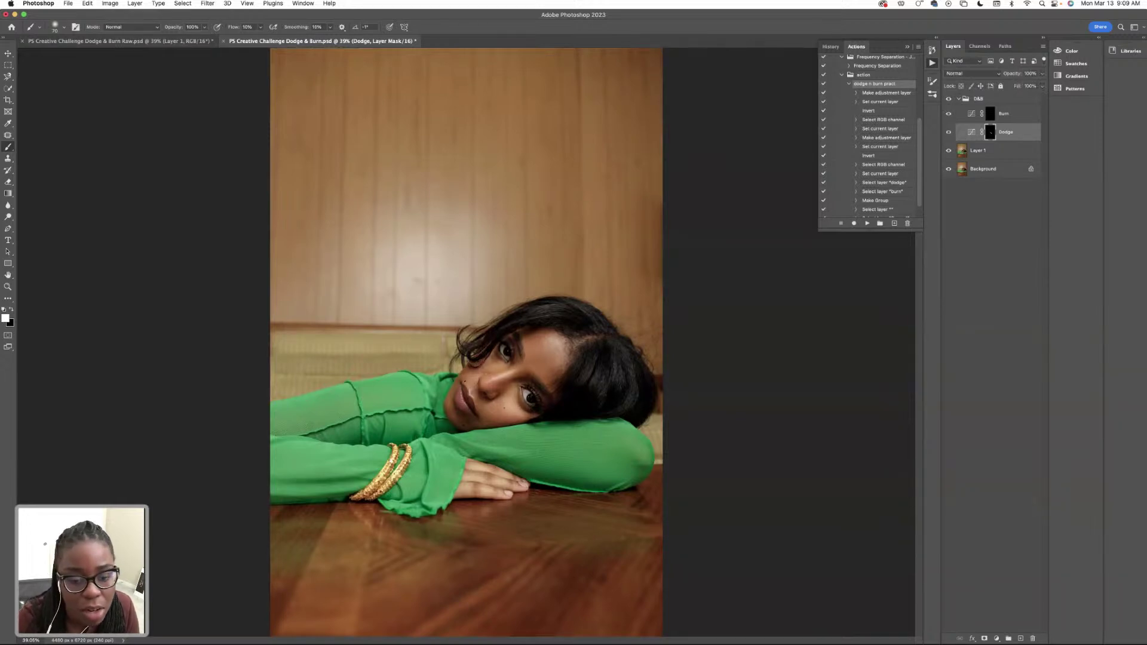
Enlarge the soft brush in two stages to about 150 px for the Dodge mask
click(64, 28)
drag(75, 56, 78, 56)
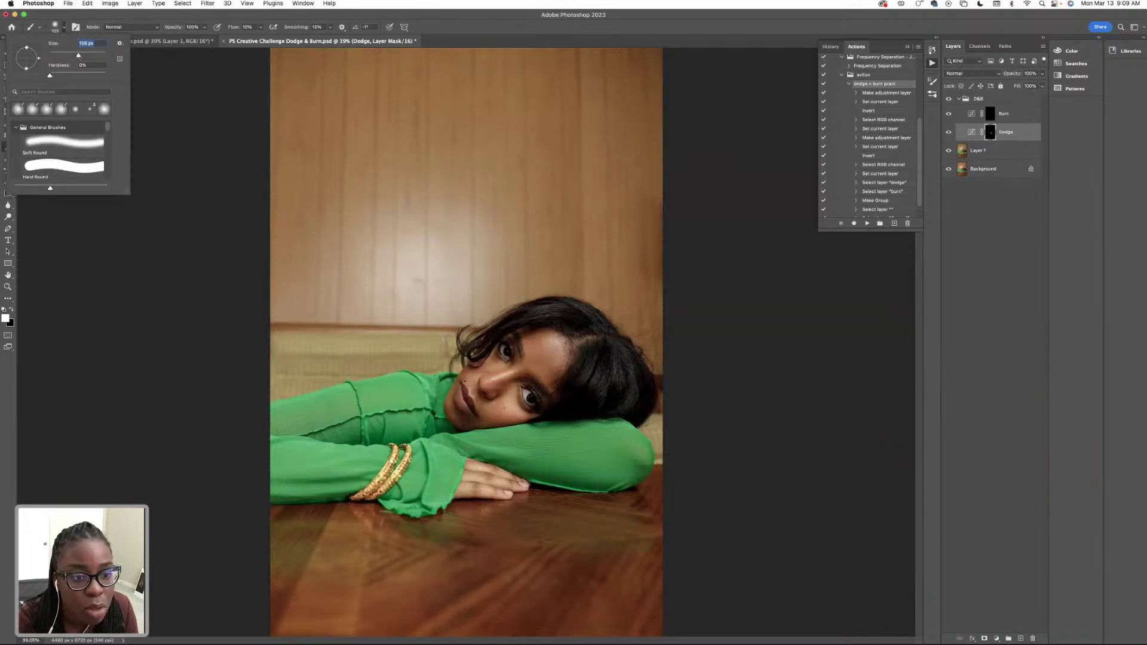
key(Return)
click(64, 27)
drag(86, 56, 85, 56)
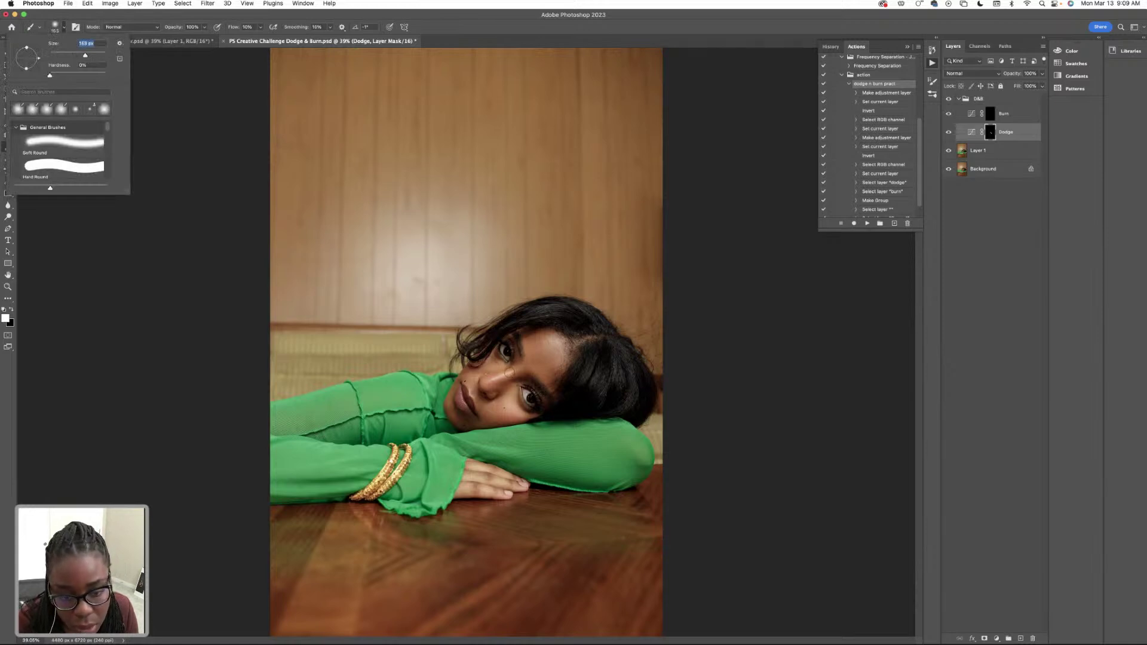
key(Return)
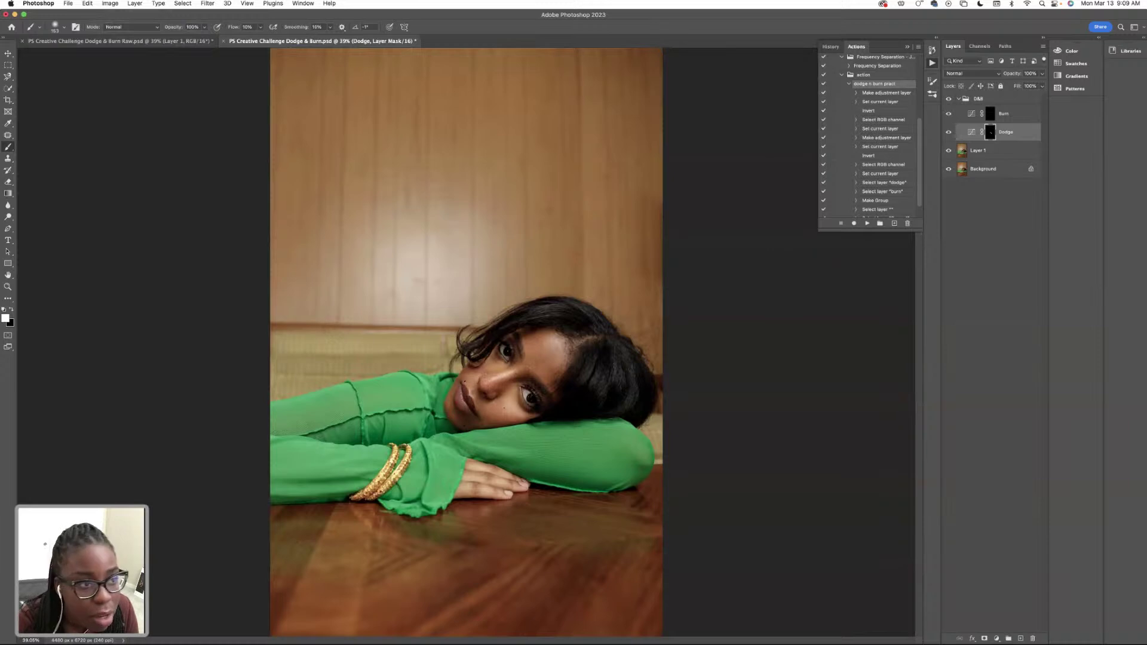
Reduce the soft brush to about 65 px for finer dodging on the Dodge mask
click(64, 27)
drag(83, 55, 67, 55)
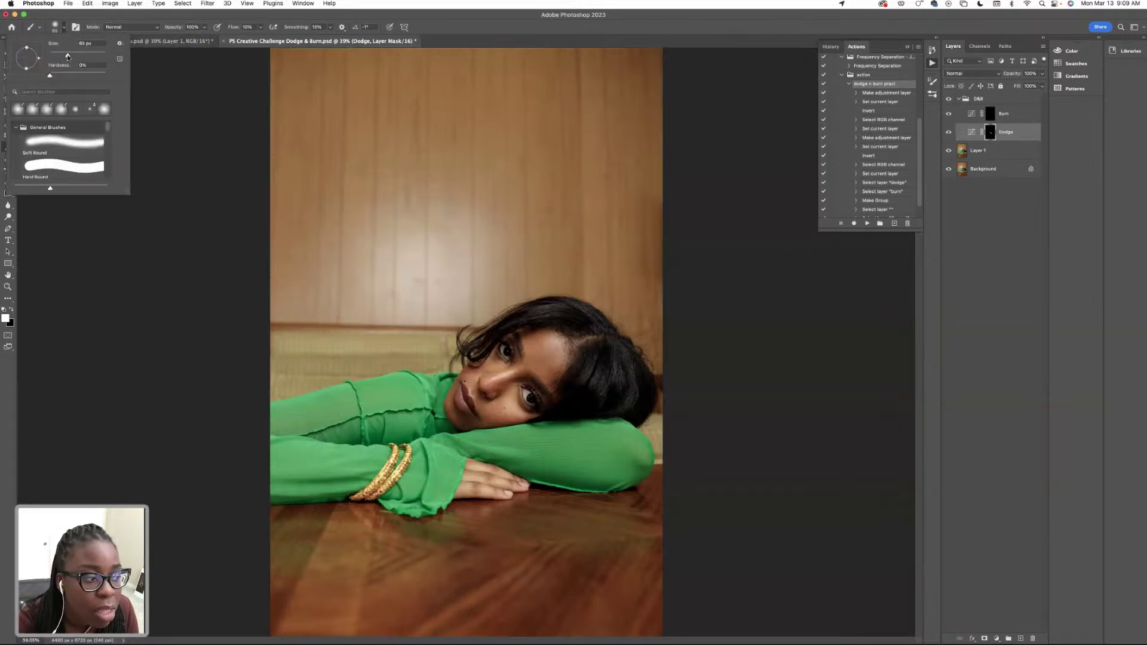
key(Return)
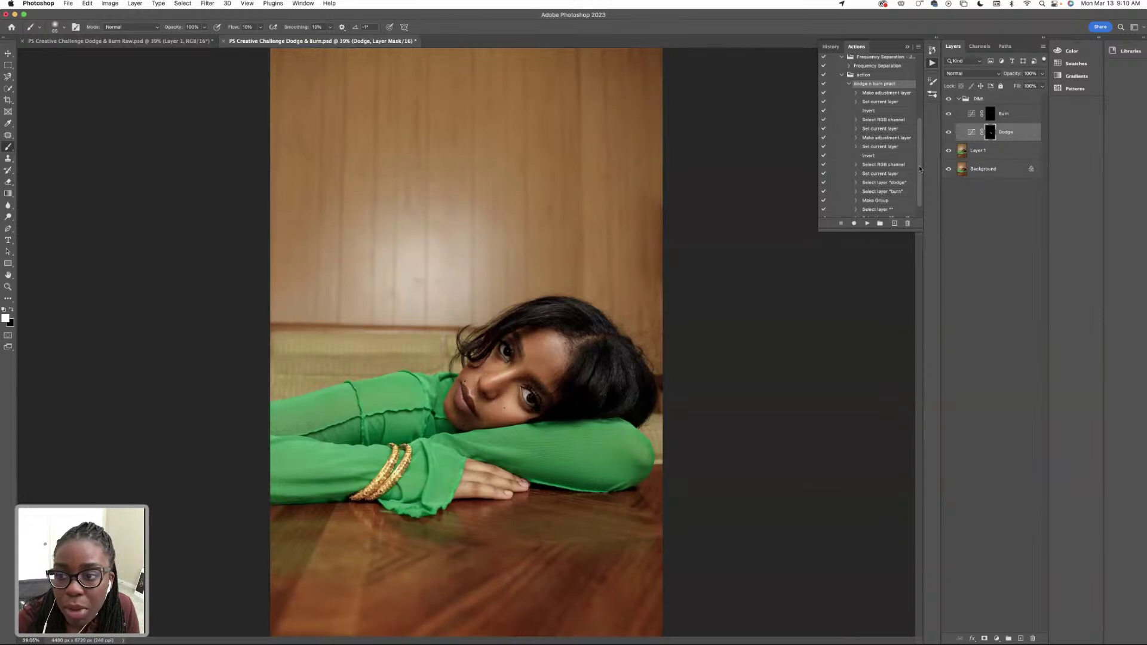
Hide and show the Dodge layer repeatedly to check the effect of the latest dodging
click(948, 135)
click(948, 136)
click(948, 136)
click(948, 132)
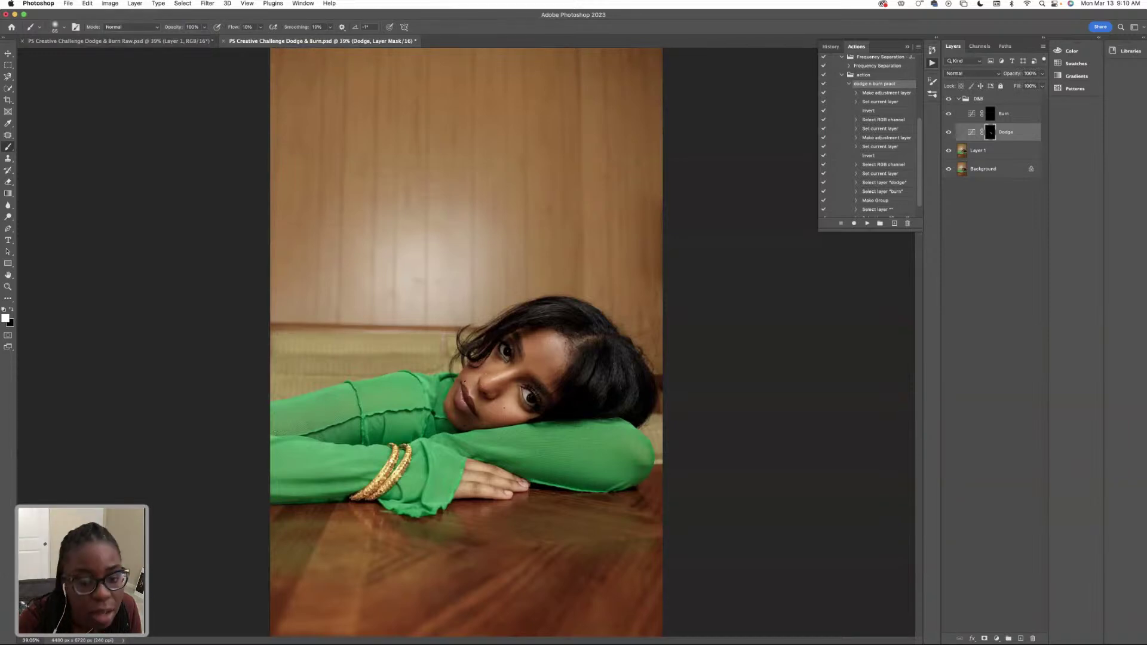
Enlarge the soft brush considerably to dodge broader areas on the Dodge mask
click(63, 27)
drag(82, 56, 97, 56)
key(Return)
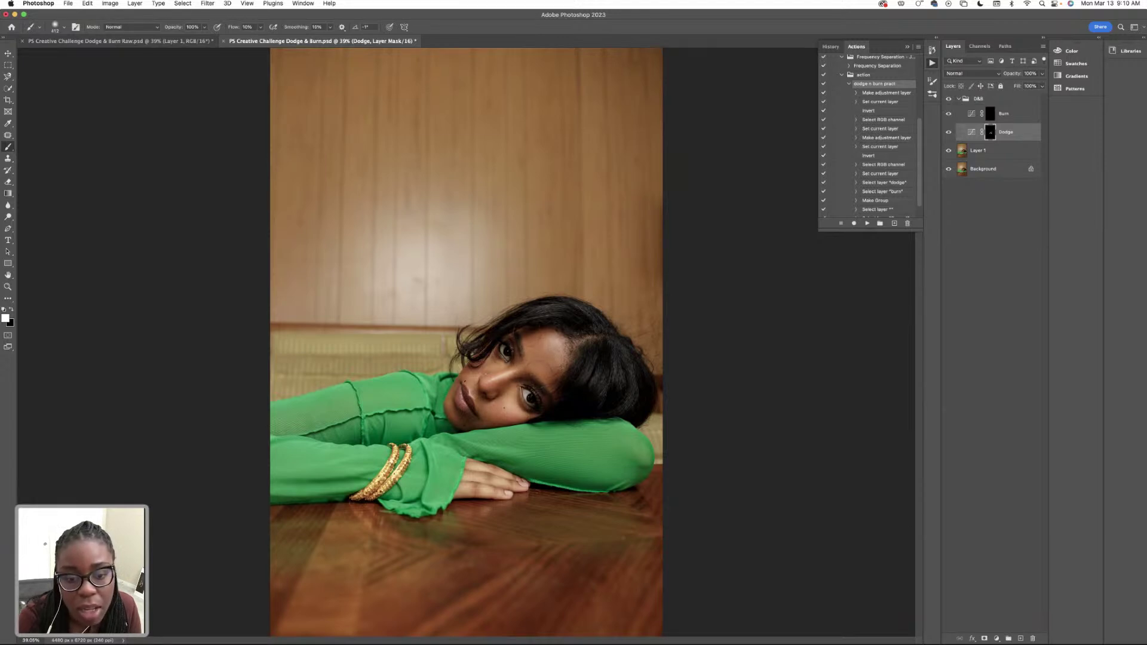
Reduce the soft brush to about 127 px for the Dodge mask
click(64, 27)
drag(89, 55, 82, 55)
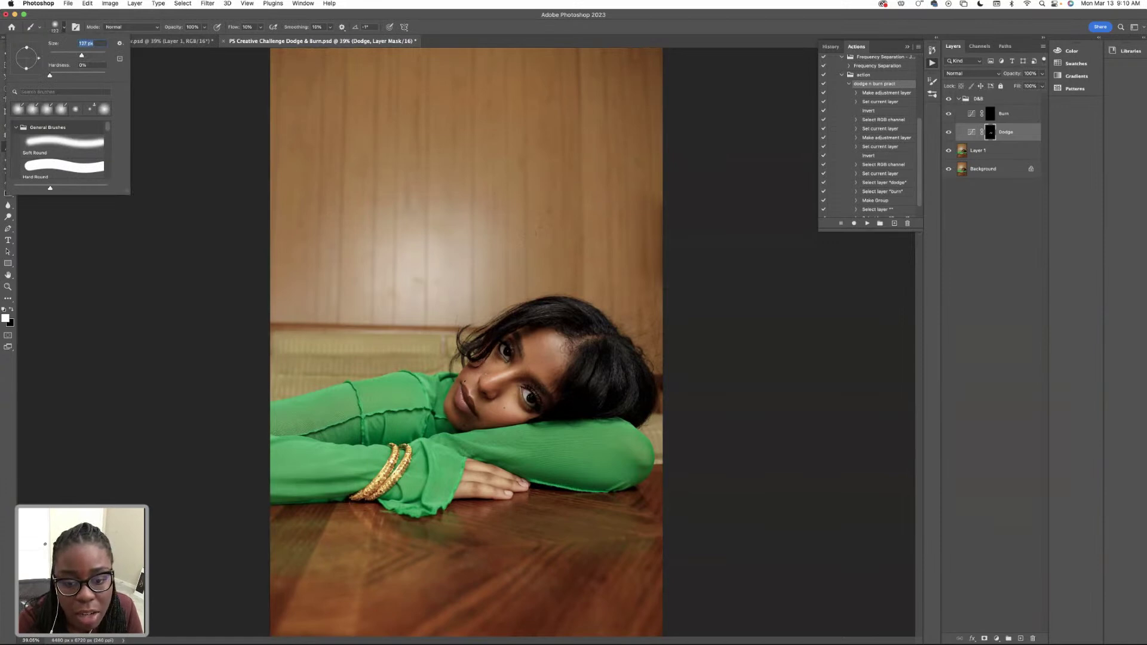
click(553, 342)
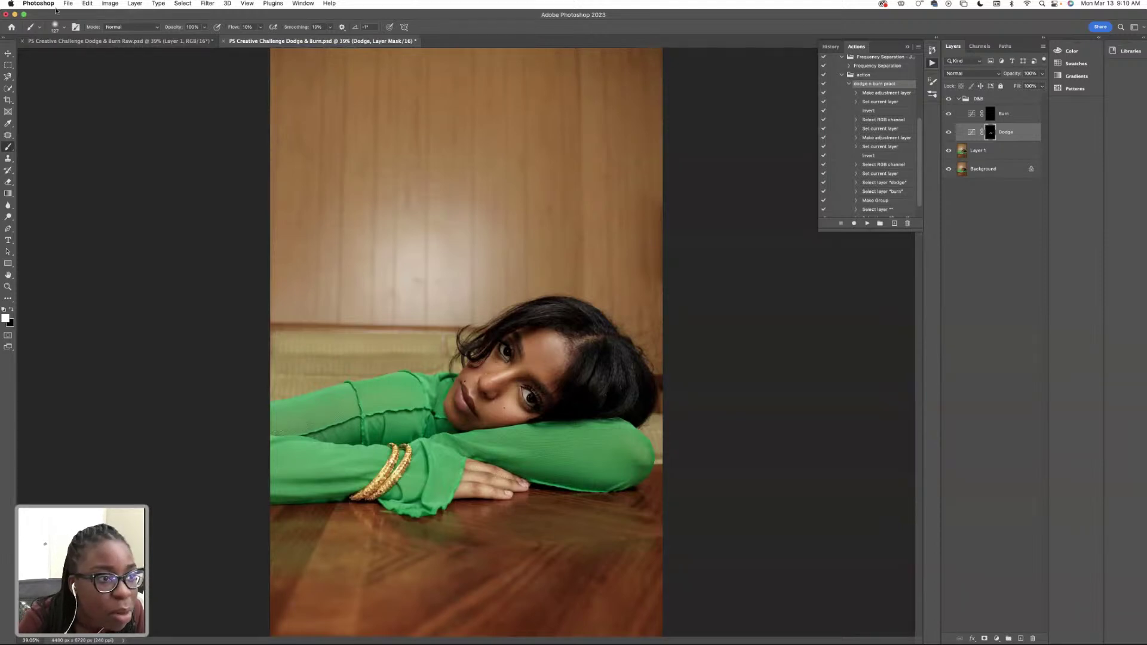
Enlarge the soft brush to about 220 px and further to about 284 px for the Dodge mask
click(58, 26)
drag(86, 53, 97, 53)
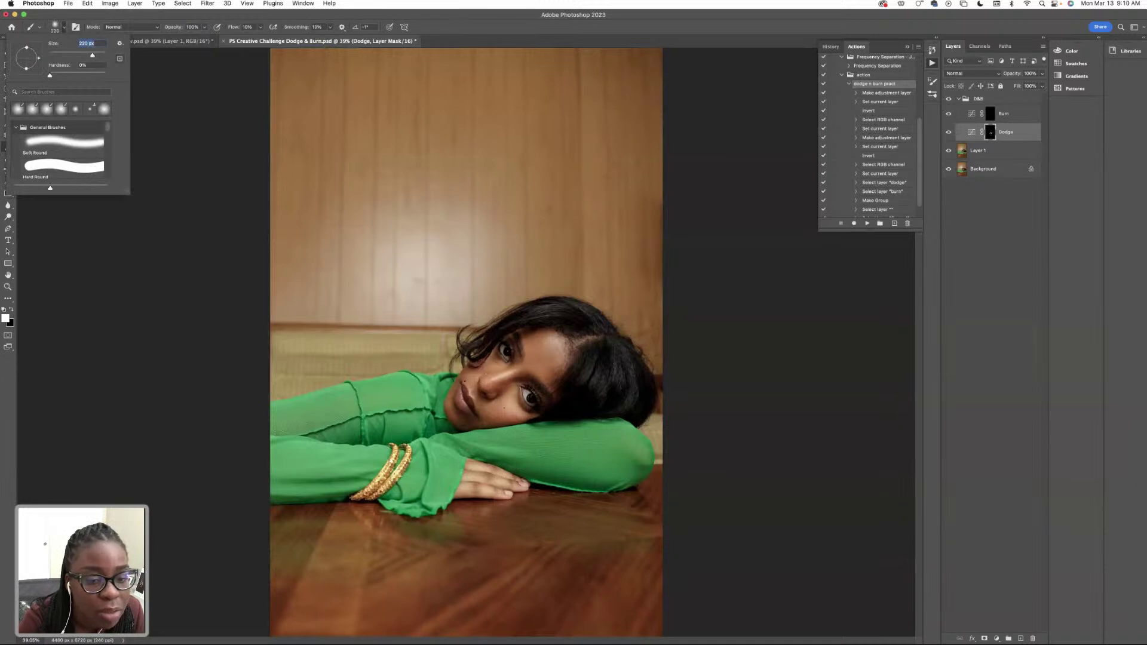
key(Return)
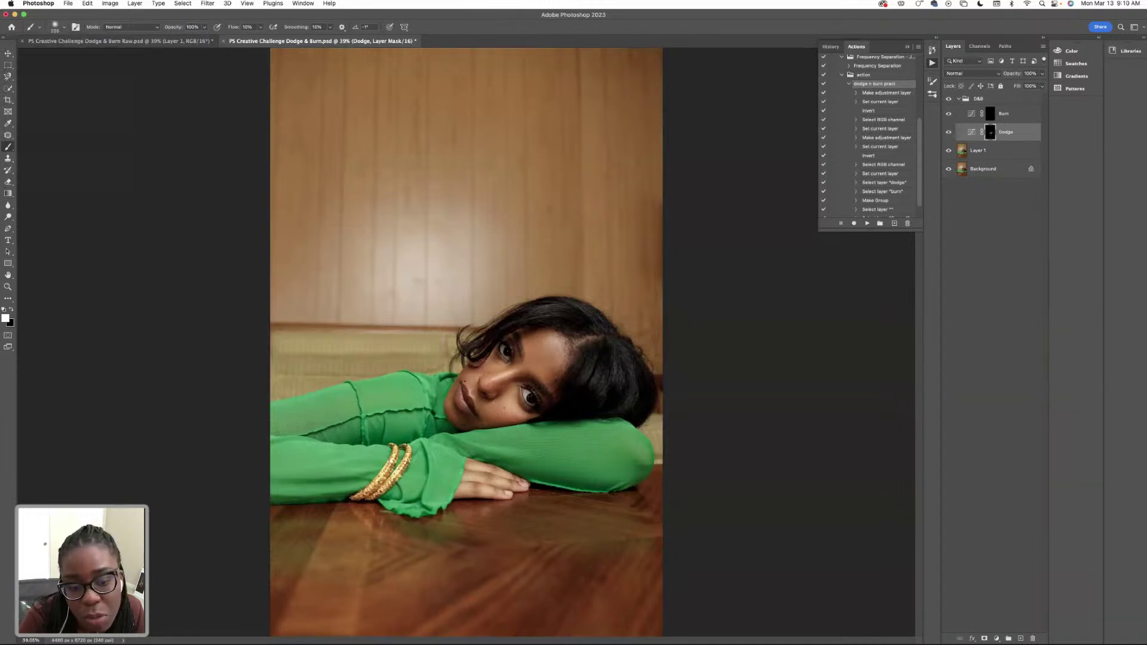
click(61, 30)
drag(95, 57, 95, 57)
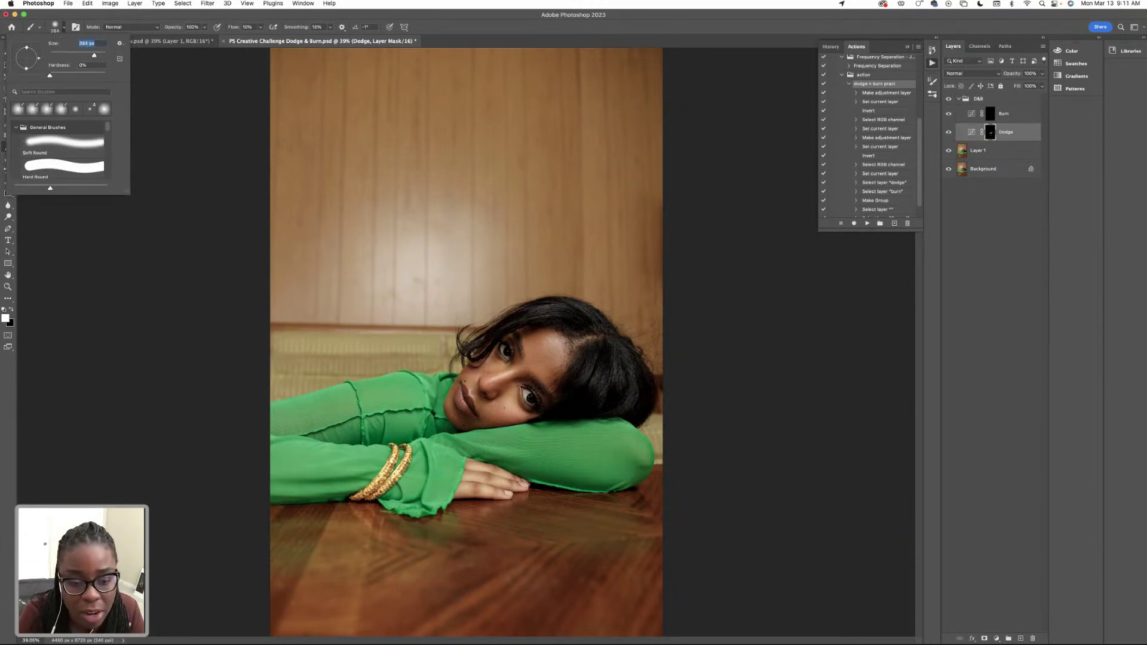
key(Return)
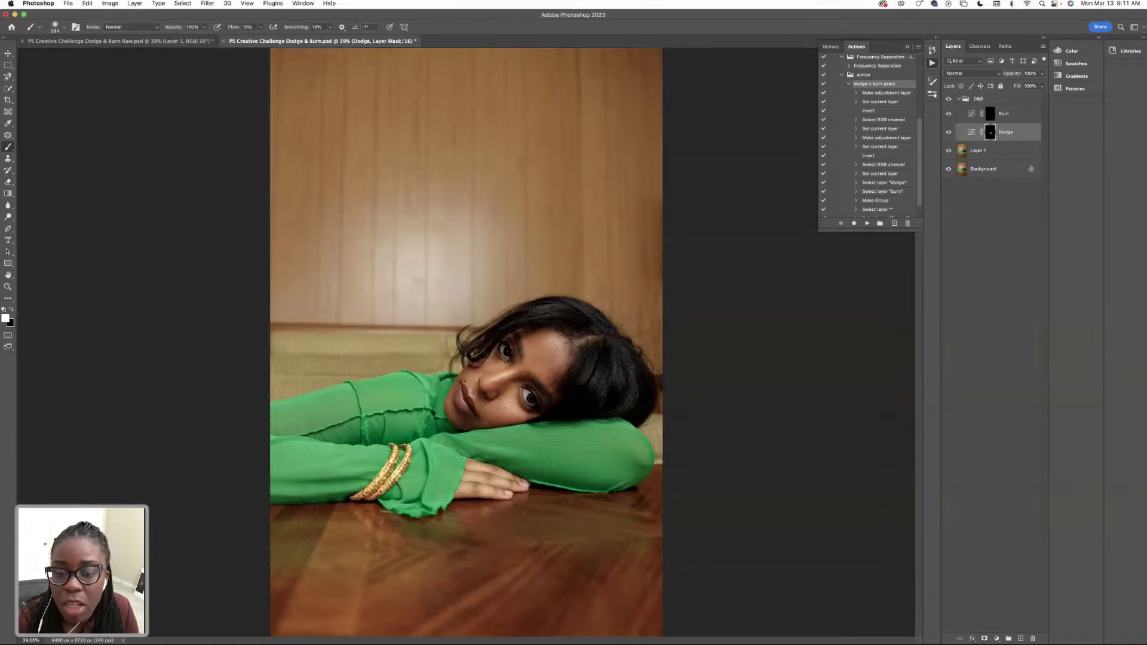
Toggle the Dodge layer's visibility to compare the portrait before and after all the dodging so far
click(949, 135)
click(950, 136)
click(950, 135)
click(950, 135)
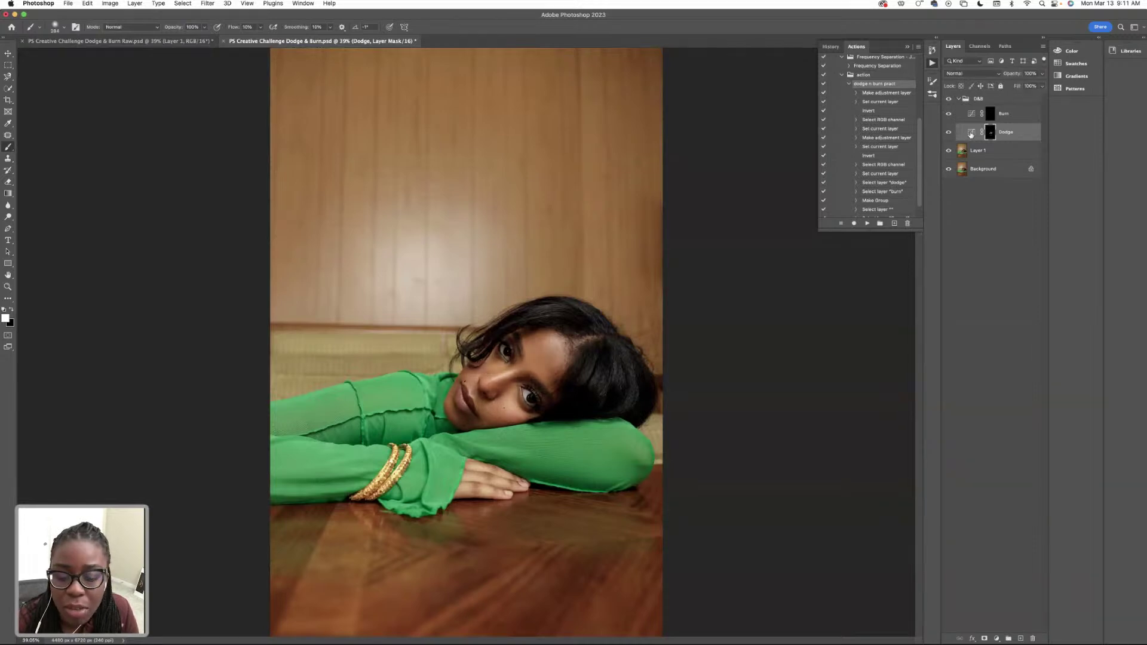
Select the Dodge layer's Curves adjustment, switch back to its mask and open the mask properties
click(972, 135)
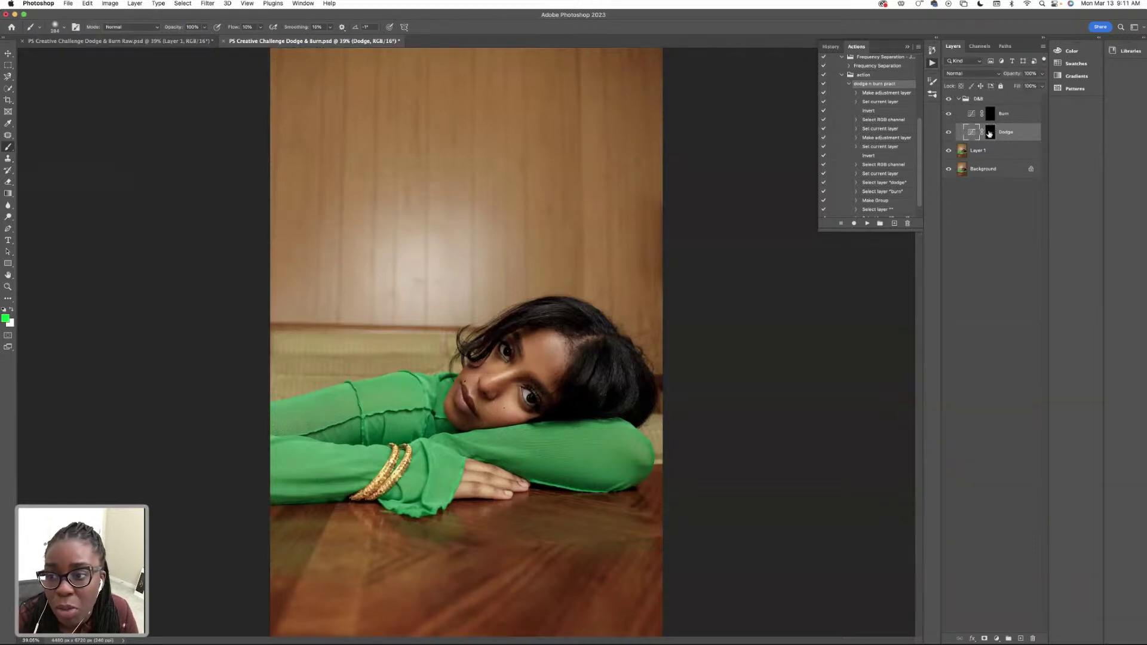
double_click(990, 133)
click(806, 341)
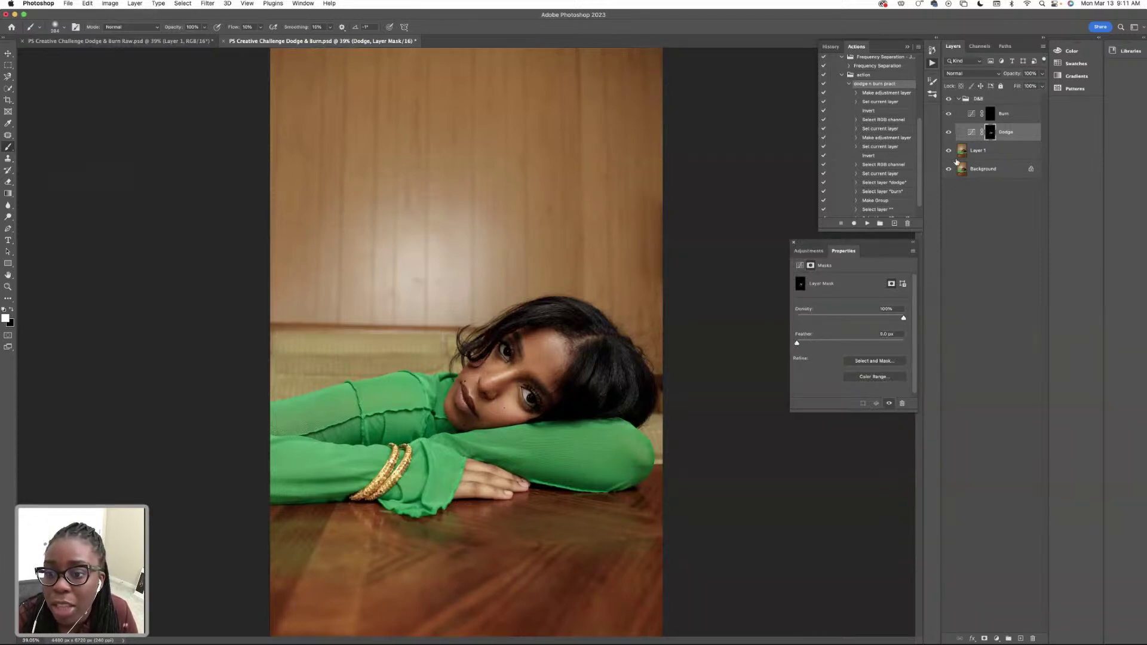
Try a heavy feather on the Dodge mask, lower it back to about 0.4 px, close the mask properties and reselect the mask
drag(811, 342, 858, 342)
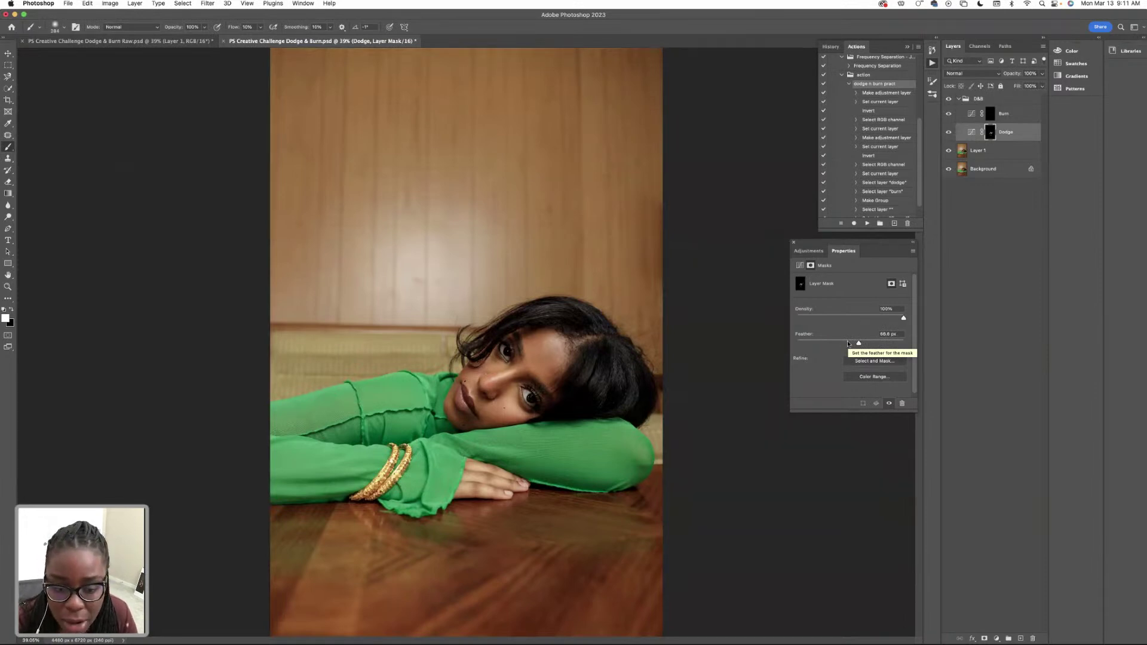
drag(857, 343, 798, 343)
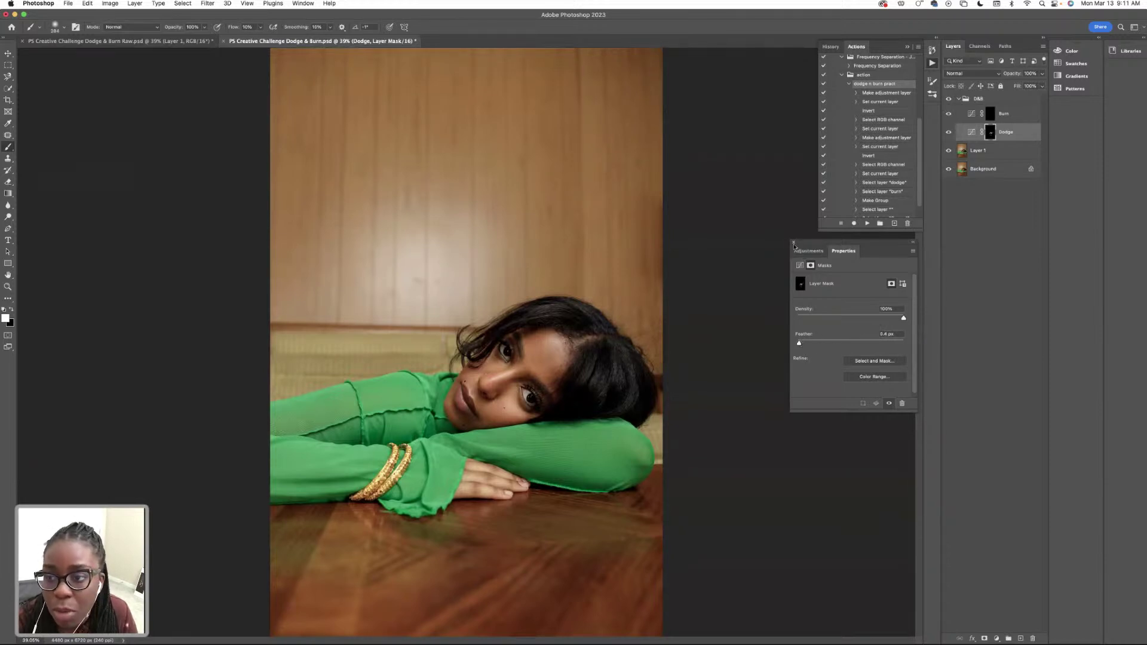
click(793, 243)
click(974, 135)
click(990, 134)
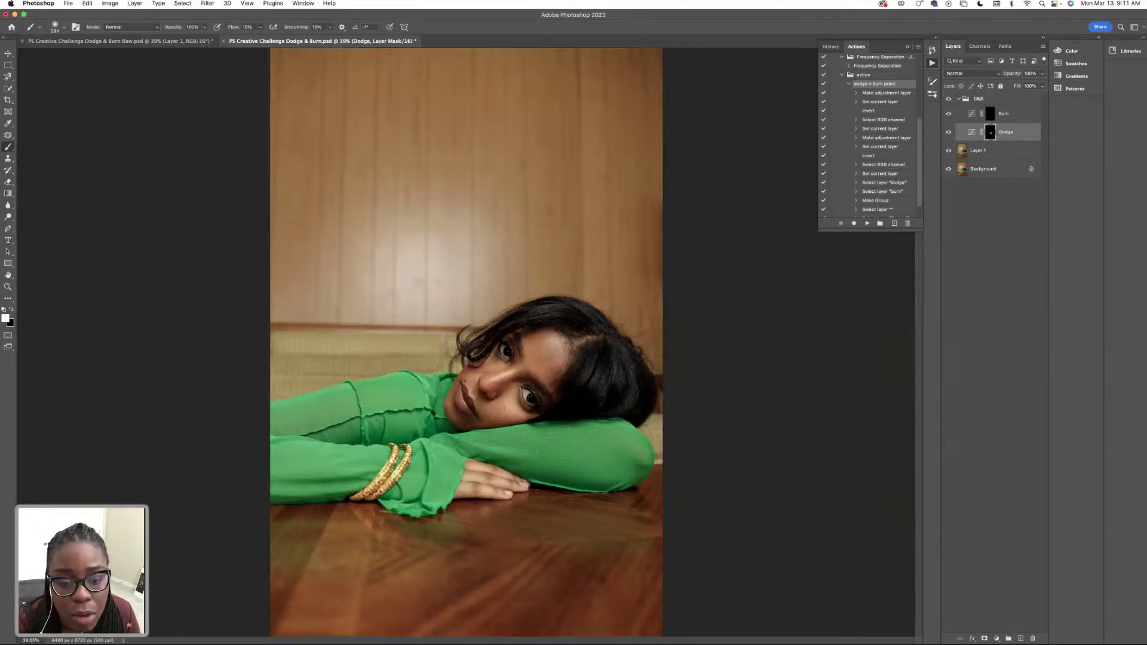
Reduce the soft brush to about 75 px for finer work on the Dodge mask
click(63, 28)
drag(80, 56, 59, 55)
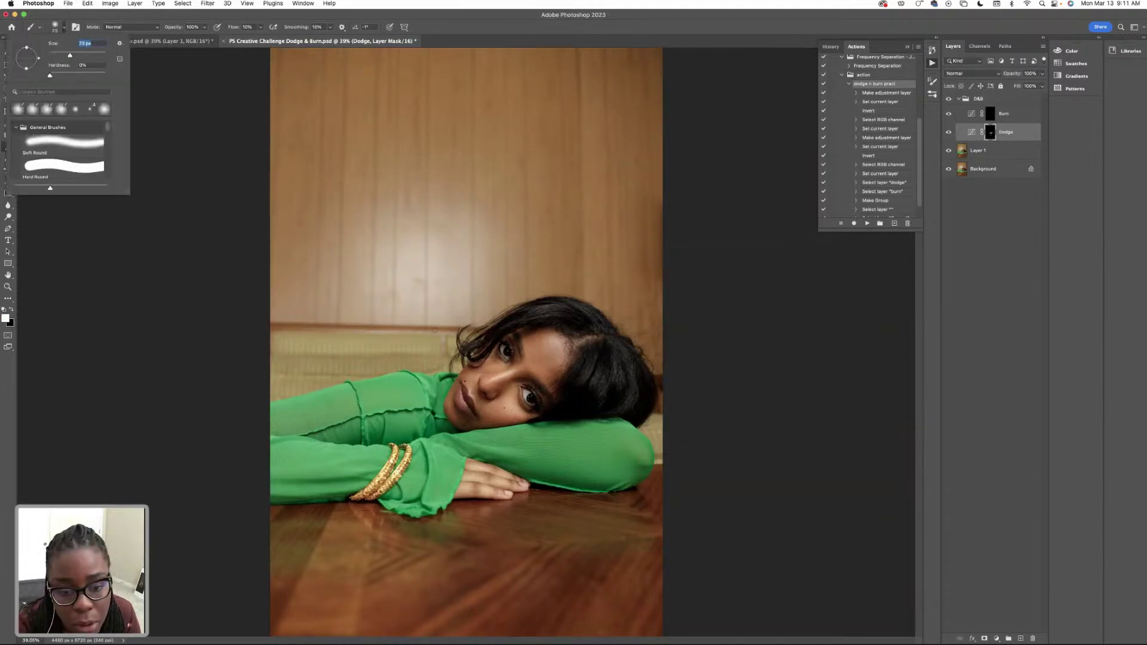
key(Return)
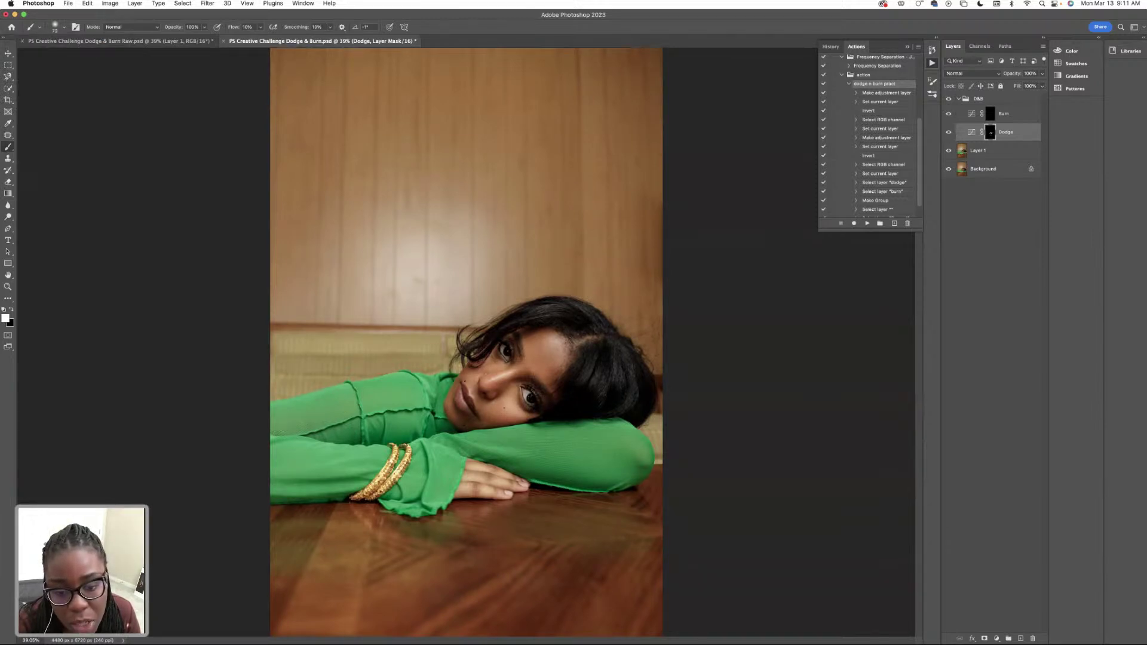
Toggle the Dodge layer's visibility to compare the portrait with and without the dodging
click(947, 133)
click(947, 132)
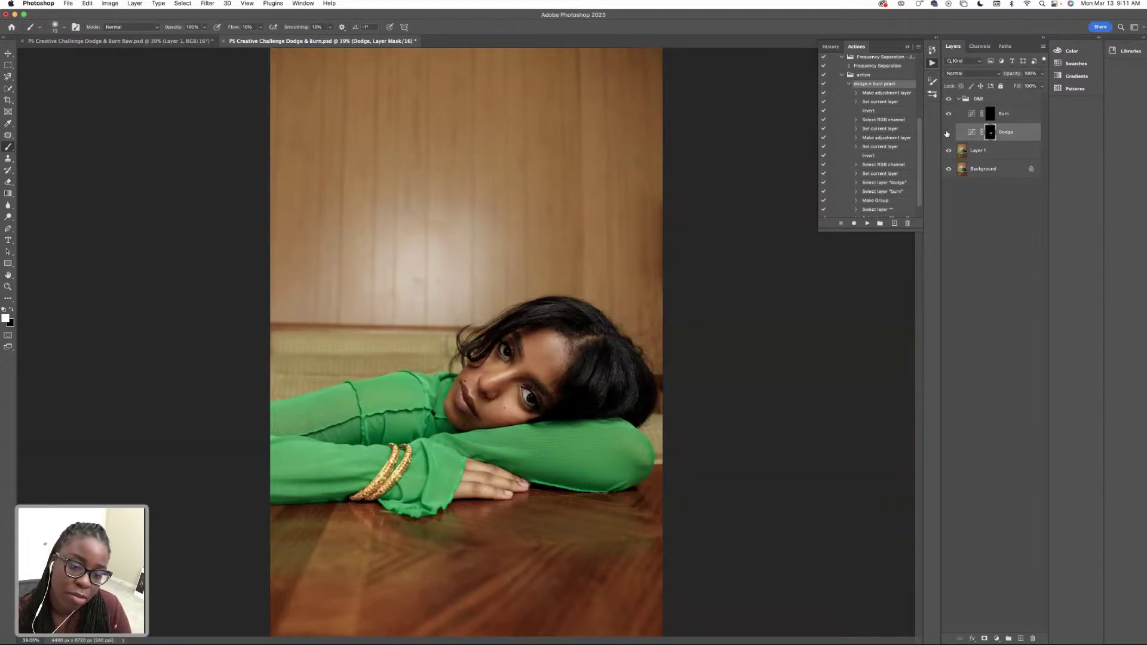
click(947, 133)
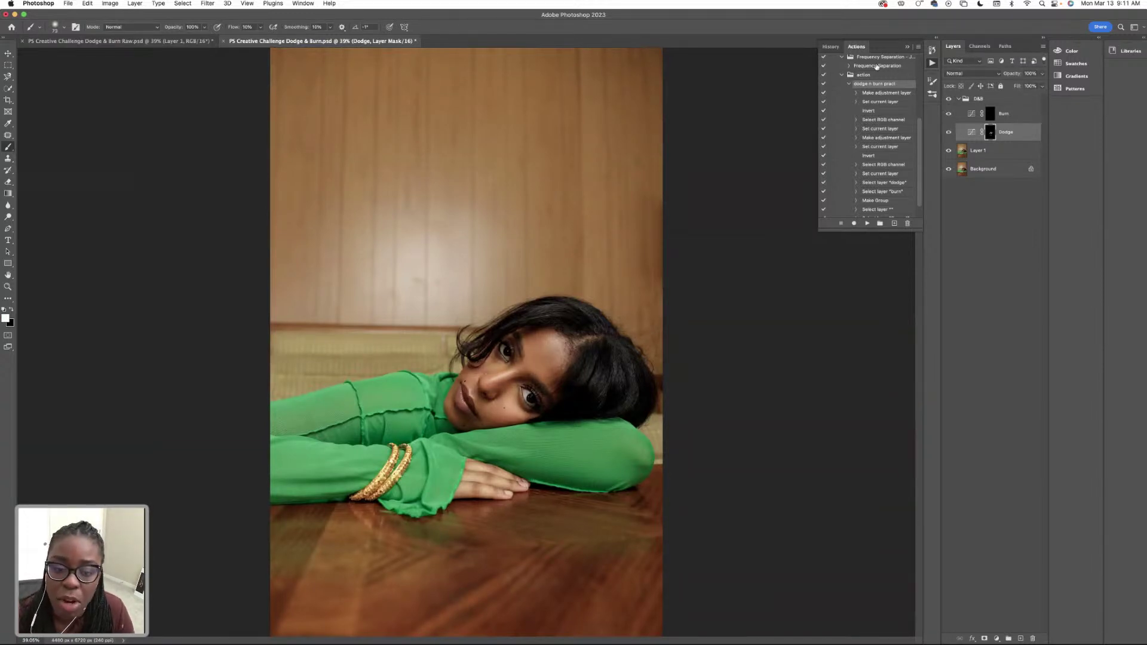
Enlarge the soft brush to about 135 px for the Dodge mask
click(56, 27)
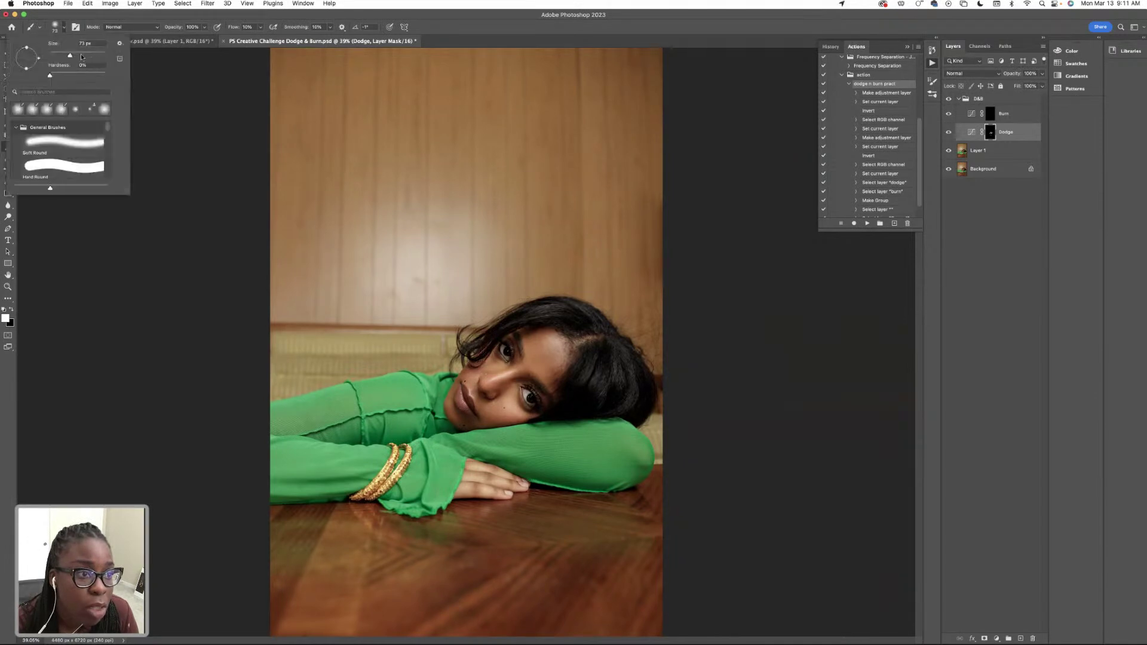
drag(79, 56, 83, 57)
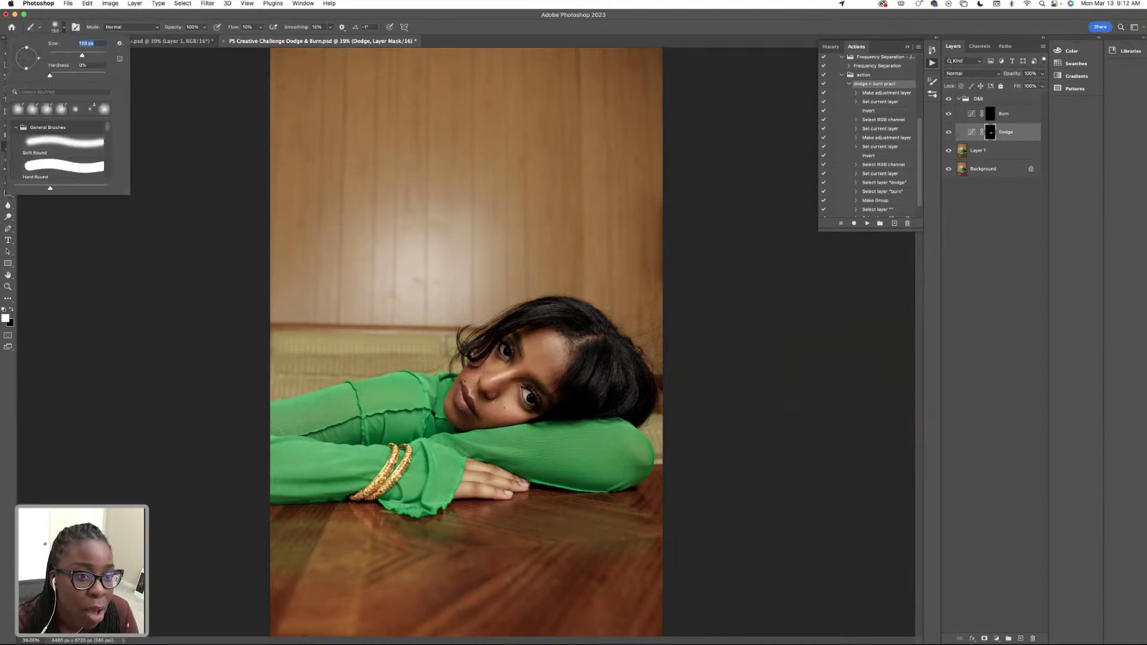
key(Return)
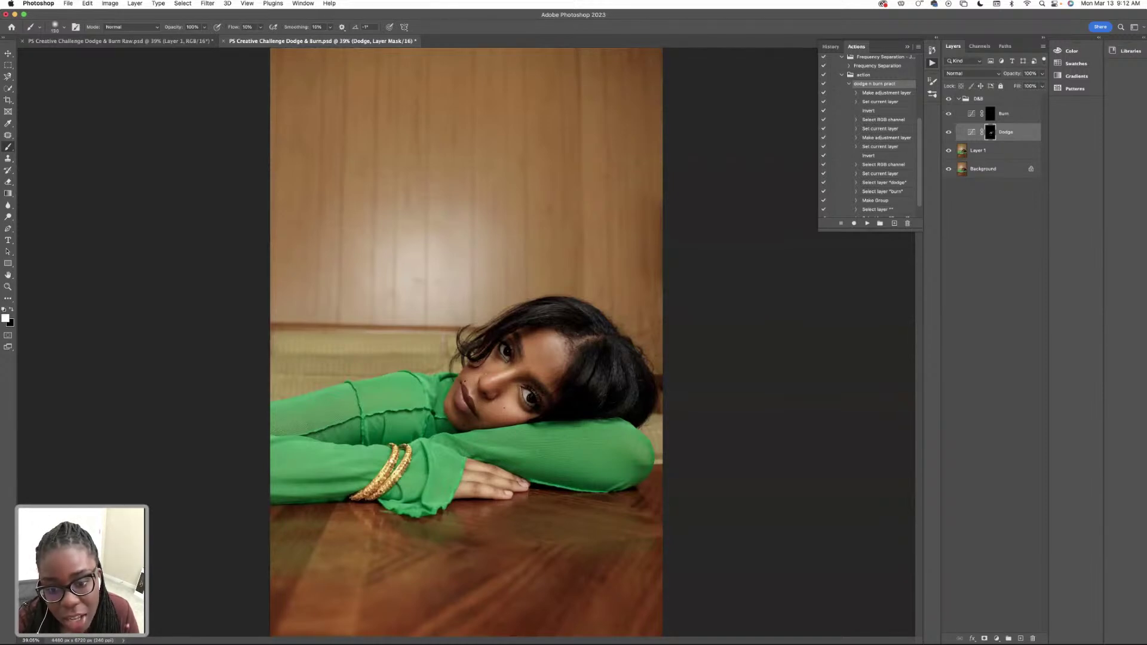
Switch the Dodge layer off and on repeatedly to examine how the dodging affects the face and hands
click(949, 132)
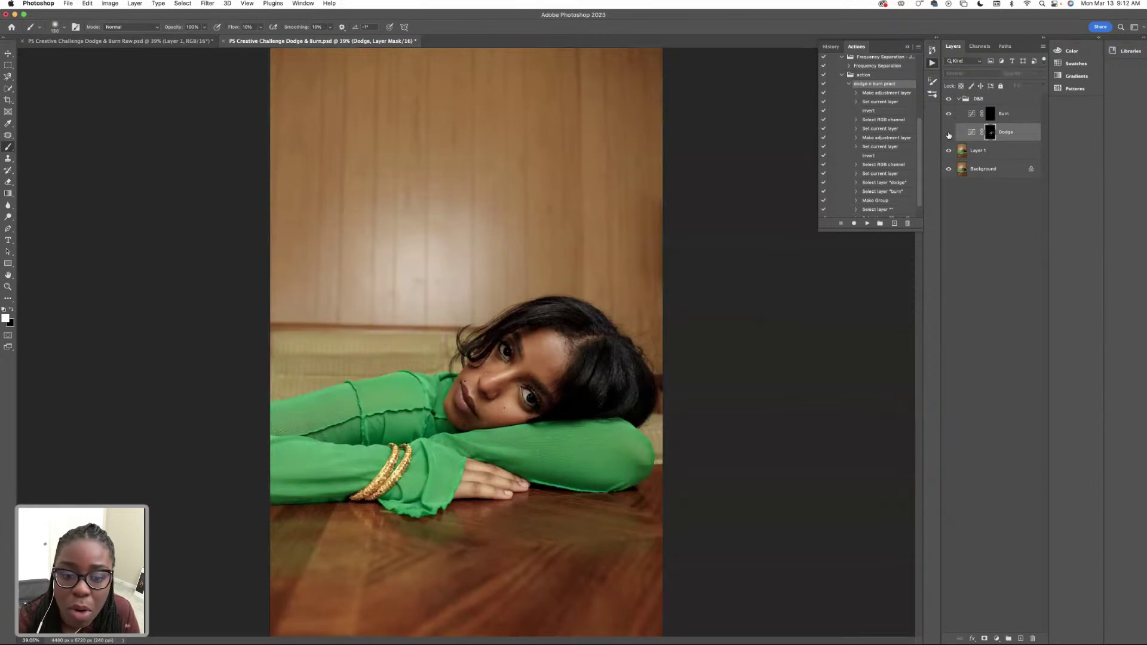
click(949, 132)
click(948, 132)
click(948, 132)
click(949, 132)
click(948, 132)
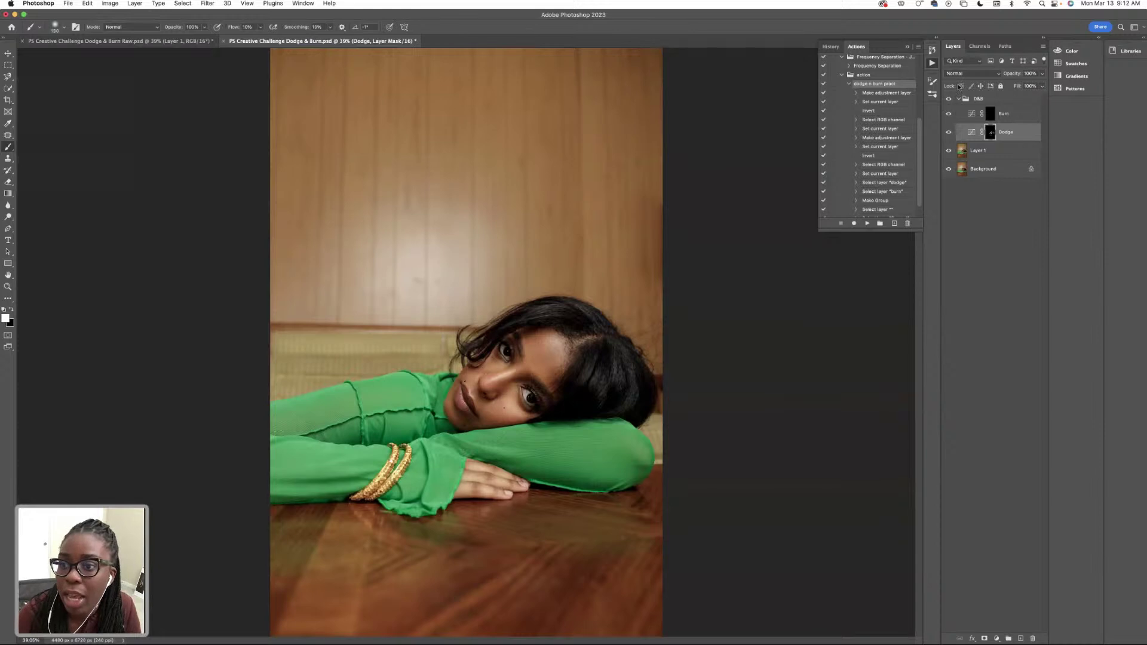
click(948, 132)
click(948, 132)
click(948, 132)
click(947, 133)
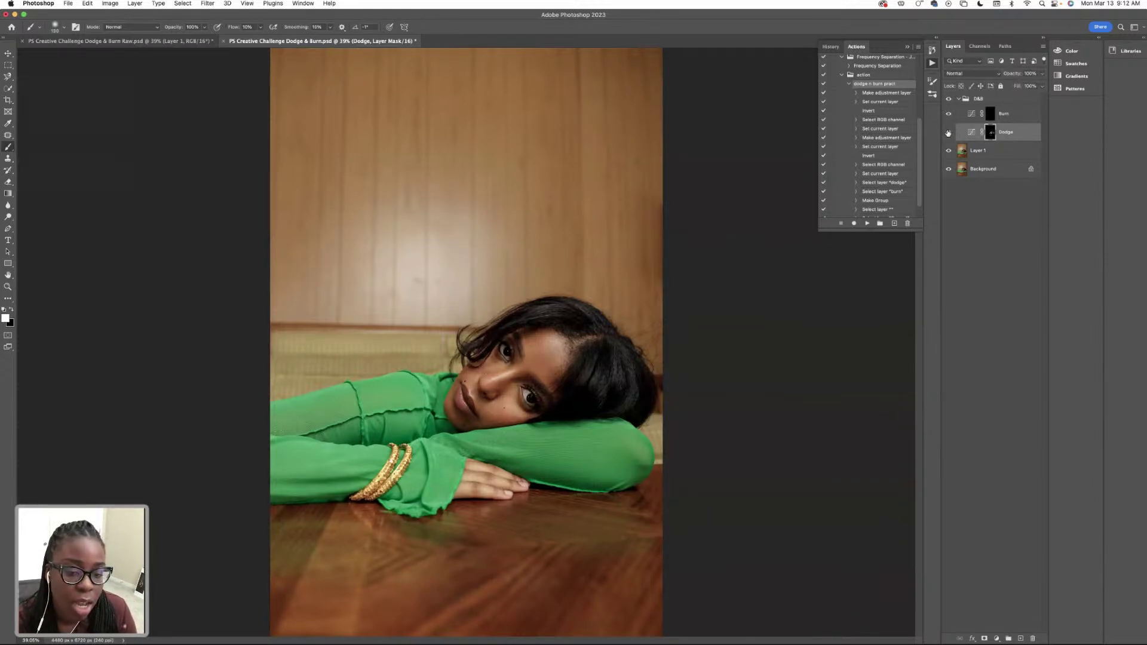
Select the Burn layer's mask and enlarge the soft brush to about 233 px, and slightly further
click(990, 117)
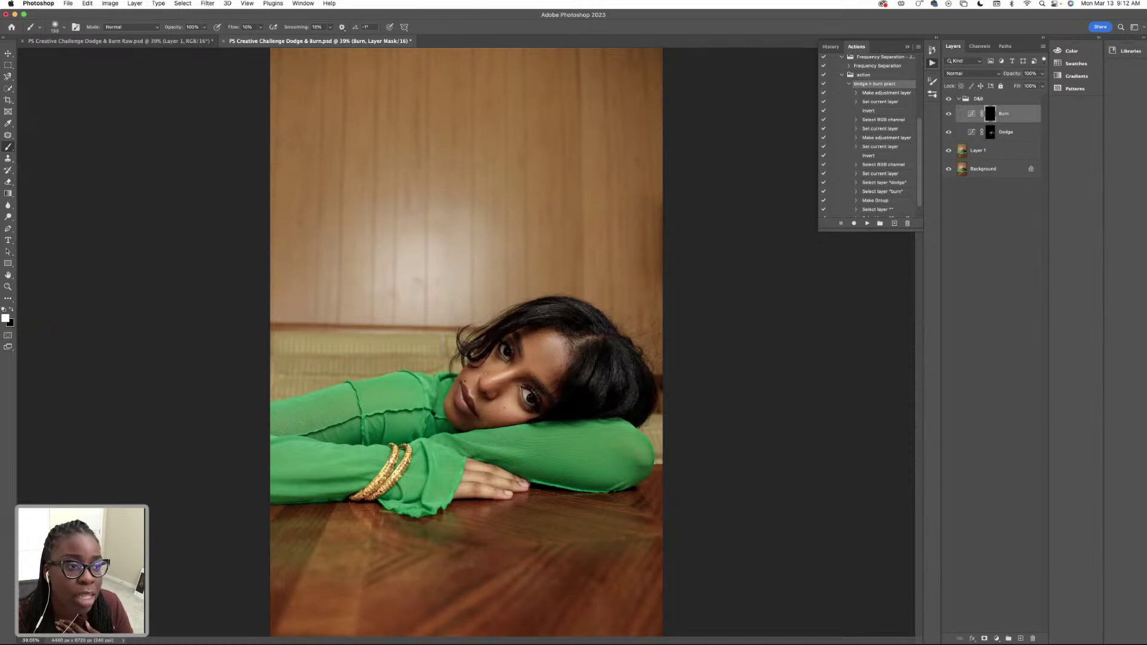
click(62, 30)
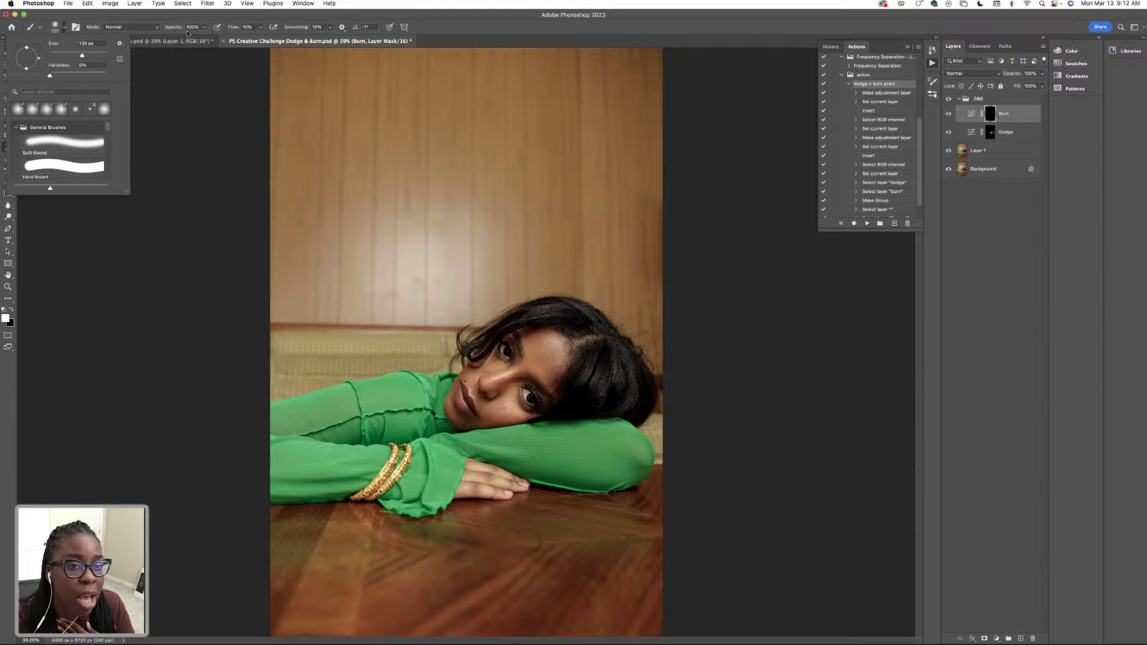
drag(85, 56, 93, 58)
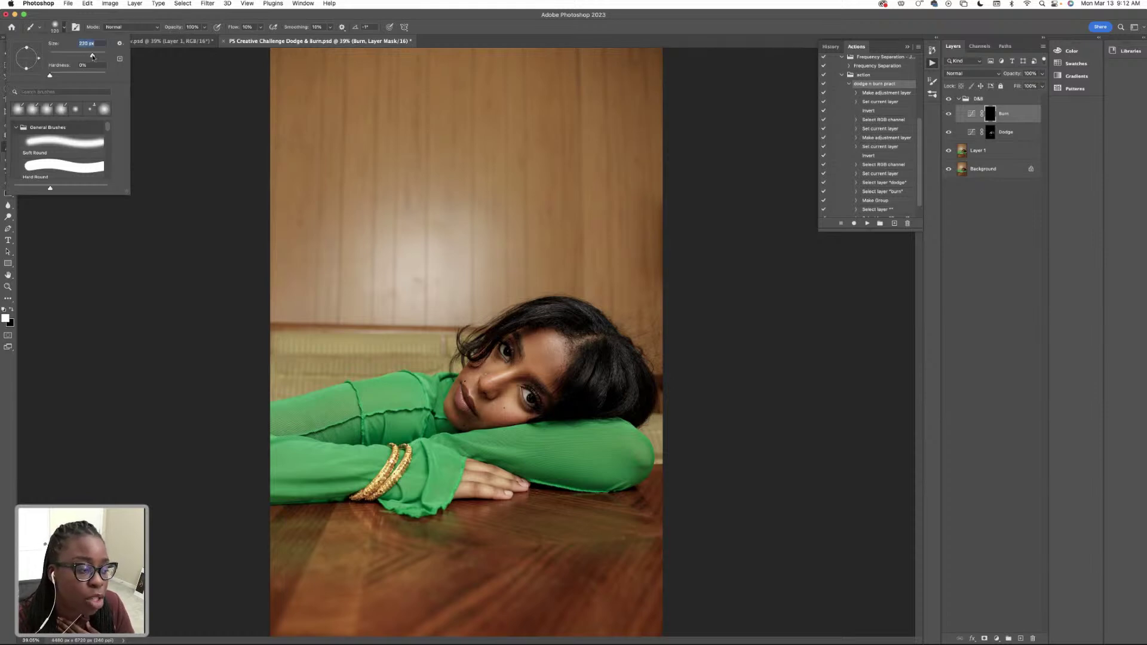
click(130, 73)
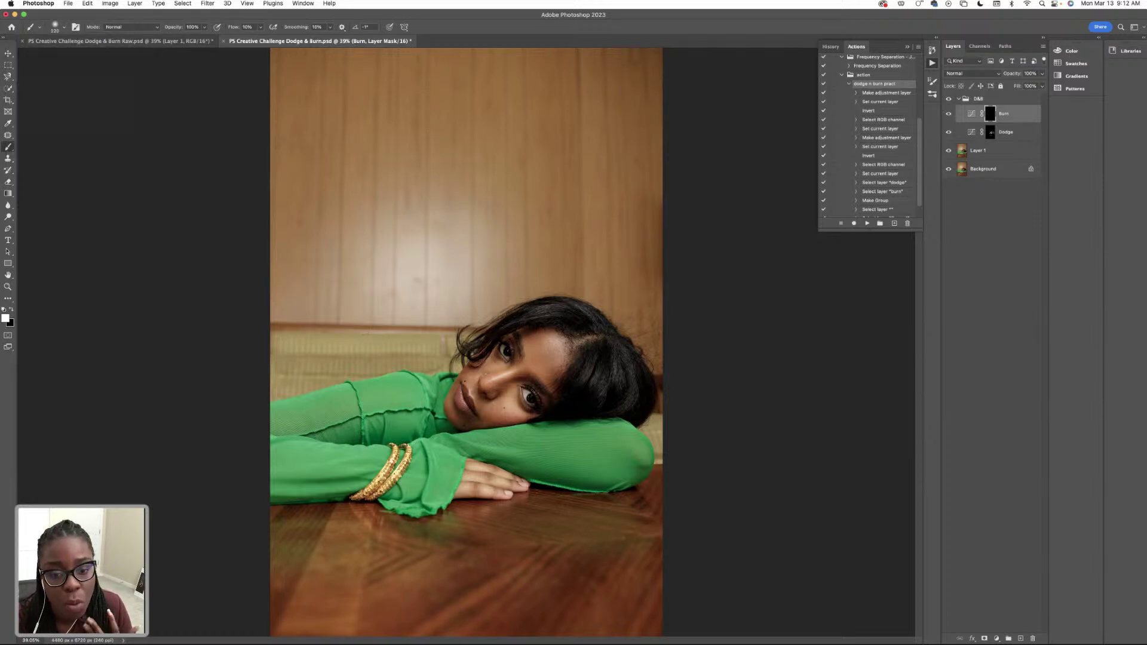
click(55, 28)
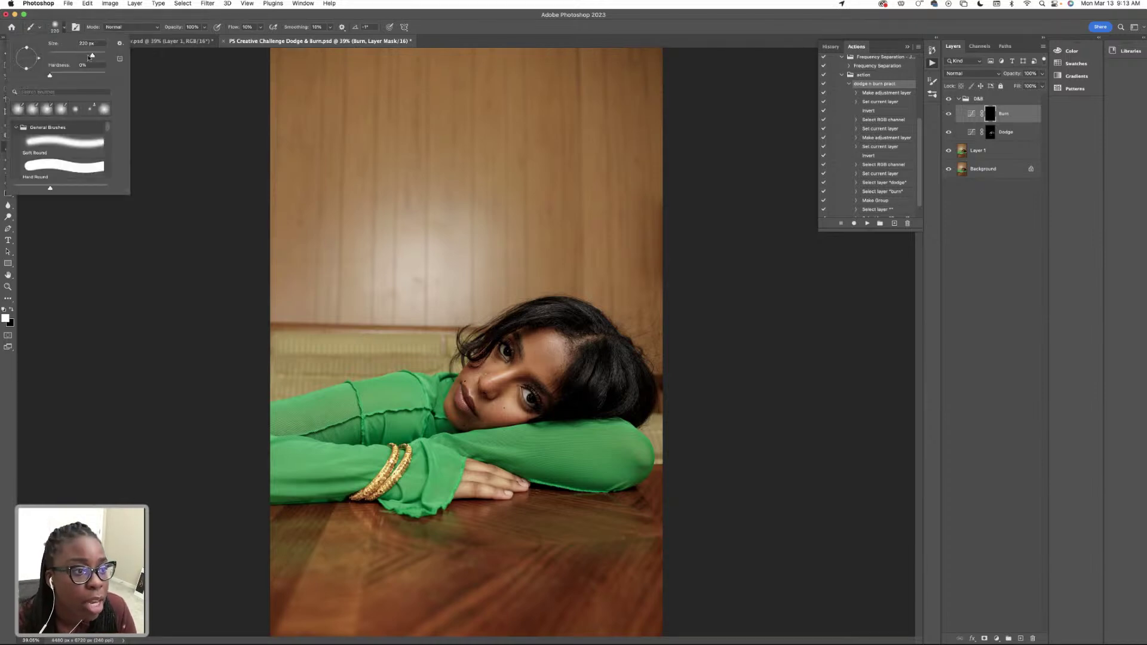
drag(93, 57, 95, 57)
click(233, 134)
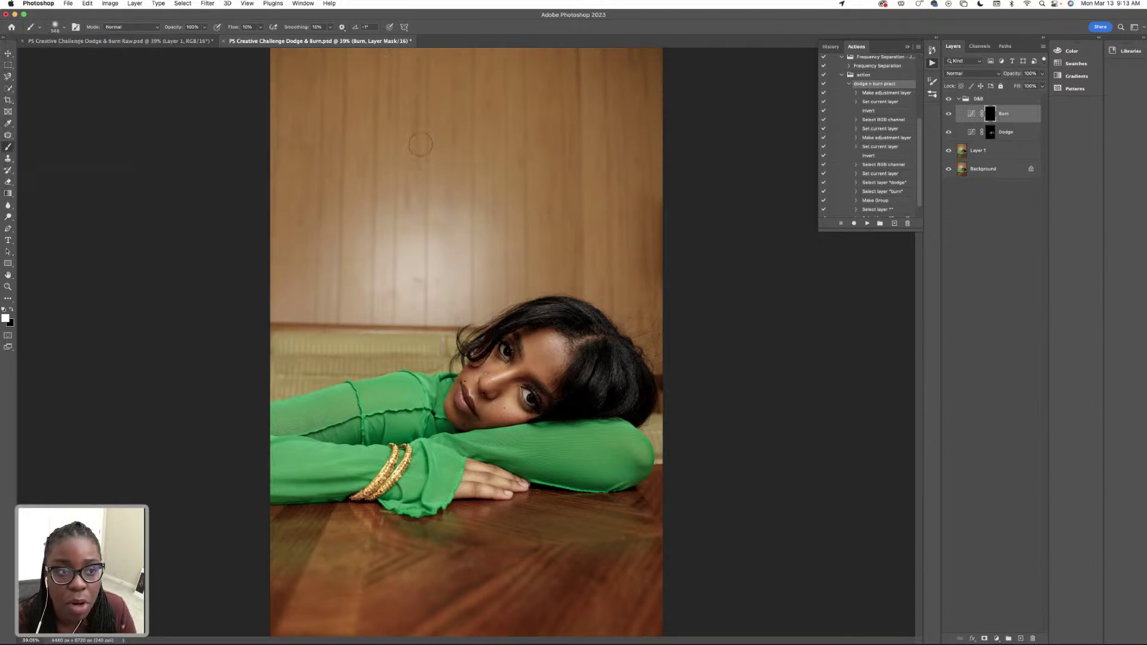
Examine the red and green guide lines on the raw portrait document and return to the Dodge & Burn document
click(170, 41)
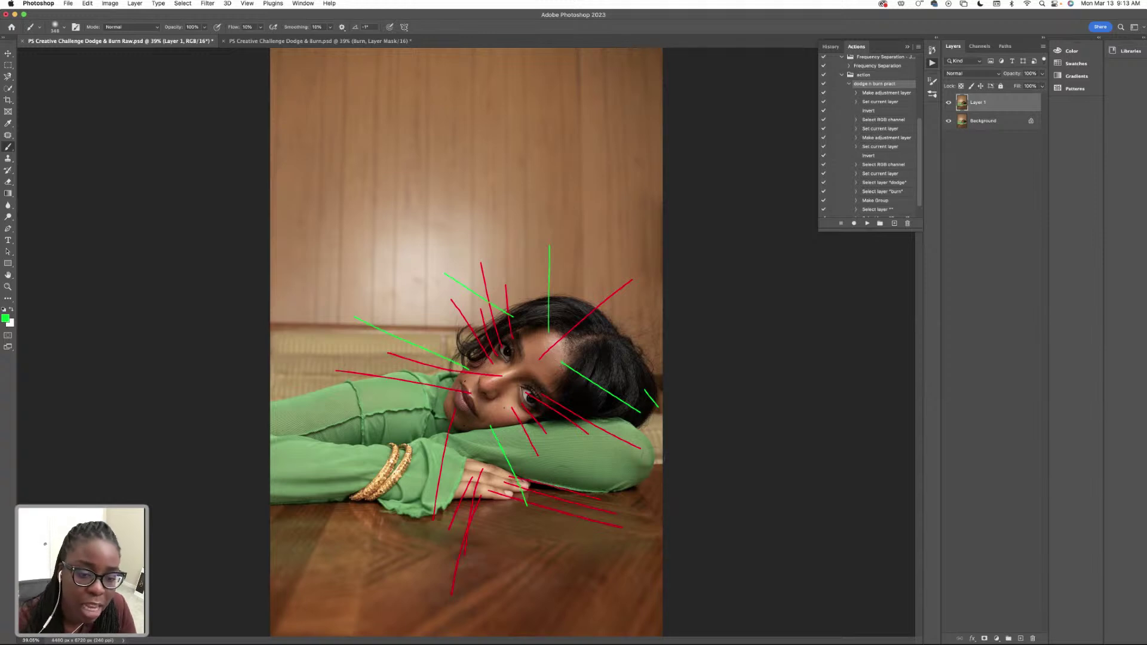
click(289, 40)
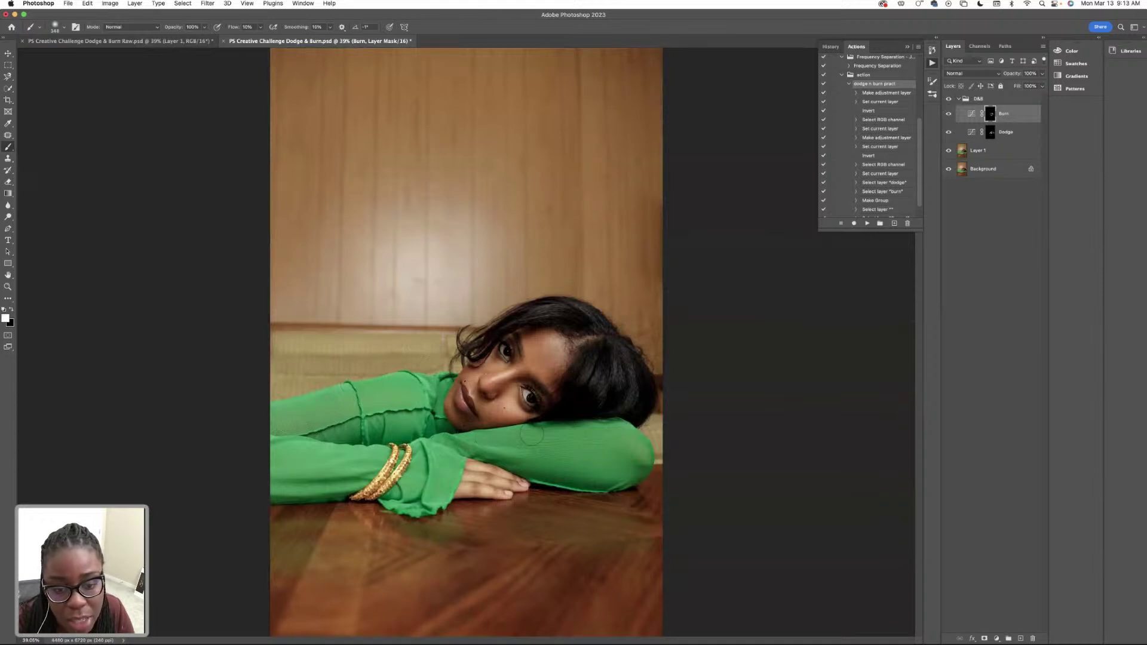
Toggle the Burn layer's visibility several times to compare the portrait with and without the burning
click(950, 114)
click(949, 115)
click(949, 115)
click(949, 116)
click(950, 115)
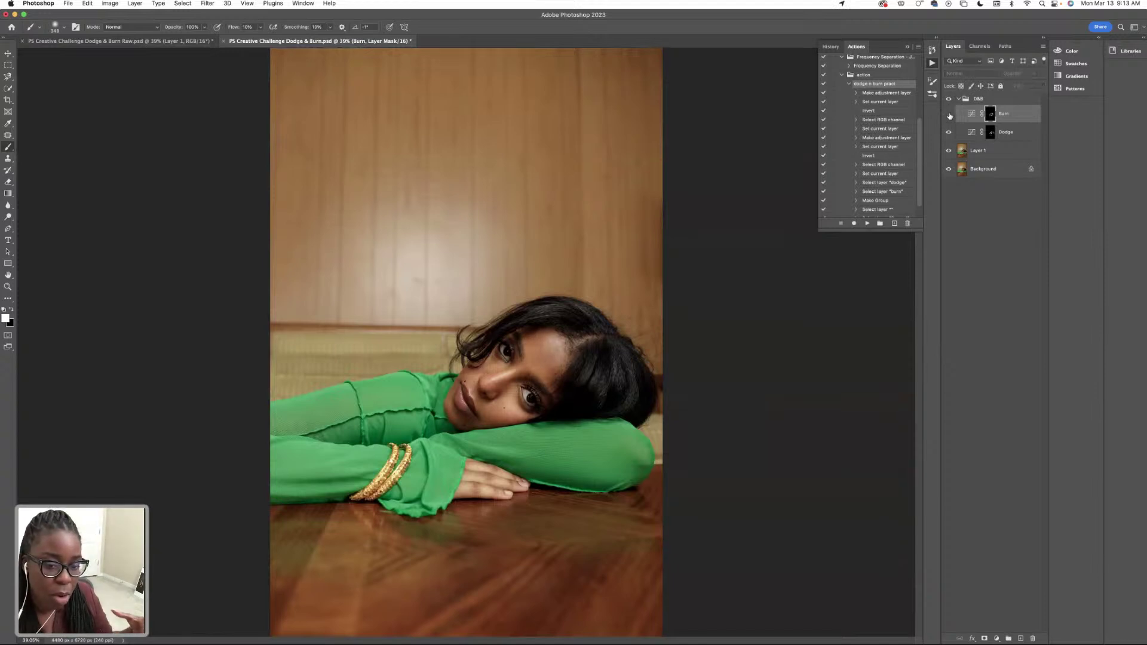
click(949, 115)
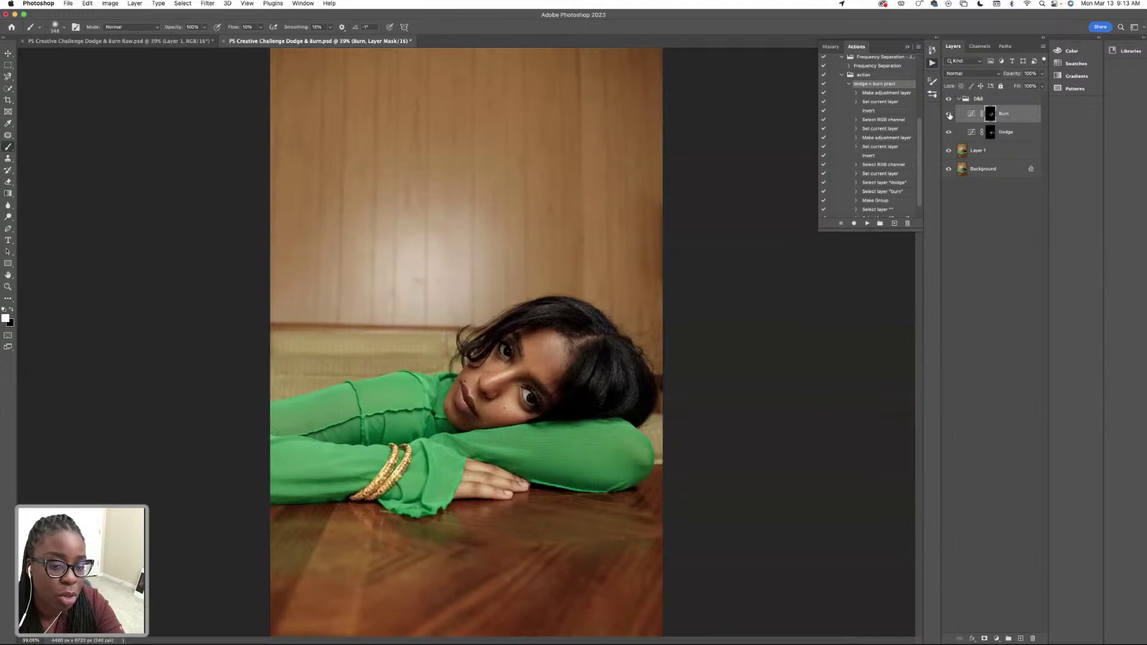
Toggle the whole dodge and burn group's visibility to compare the original with the combined retouch
click(949, 99)
click(949, 99)
click(949, 99)
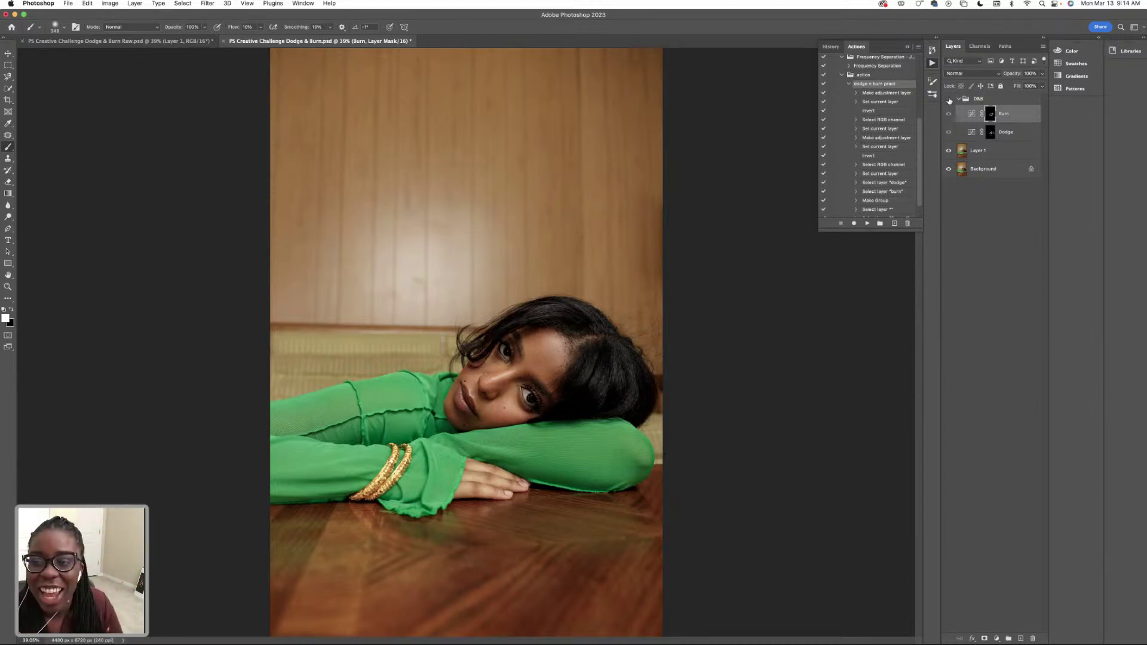
click(948, 99)
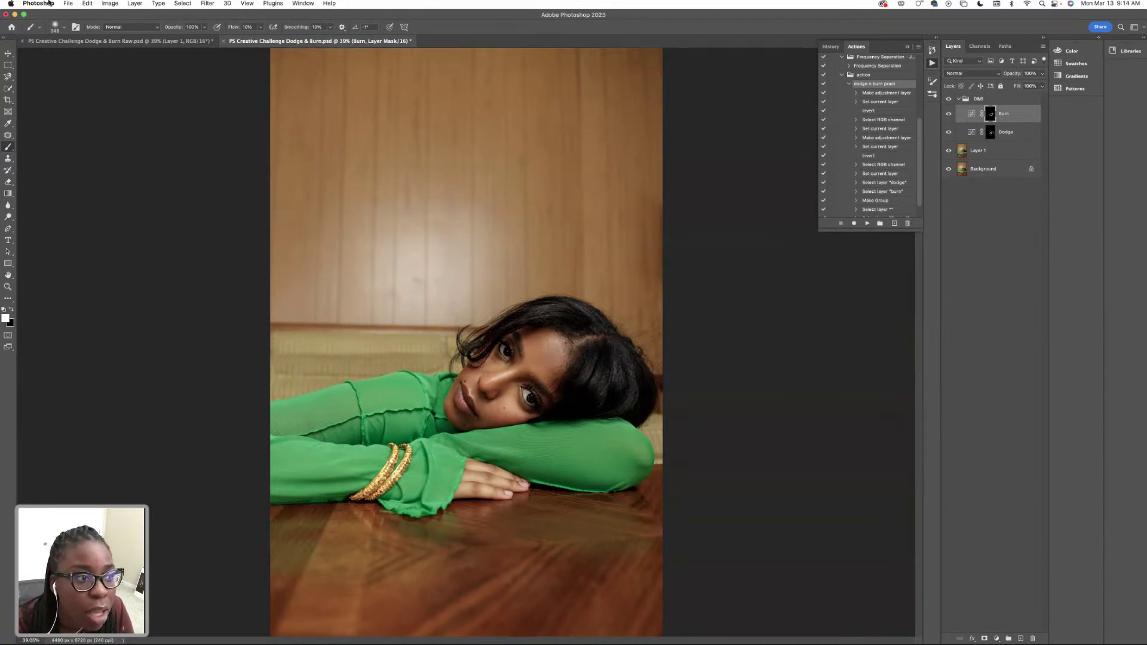
Try different soft brush sizes for the Burn mask and settle on about 116 px
click(64, 28)
drag(81, 55, 65, 55)
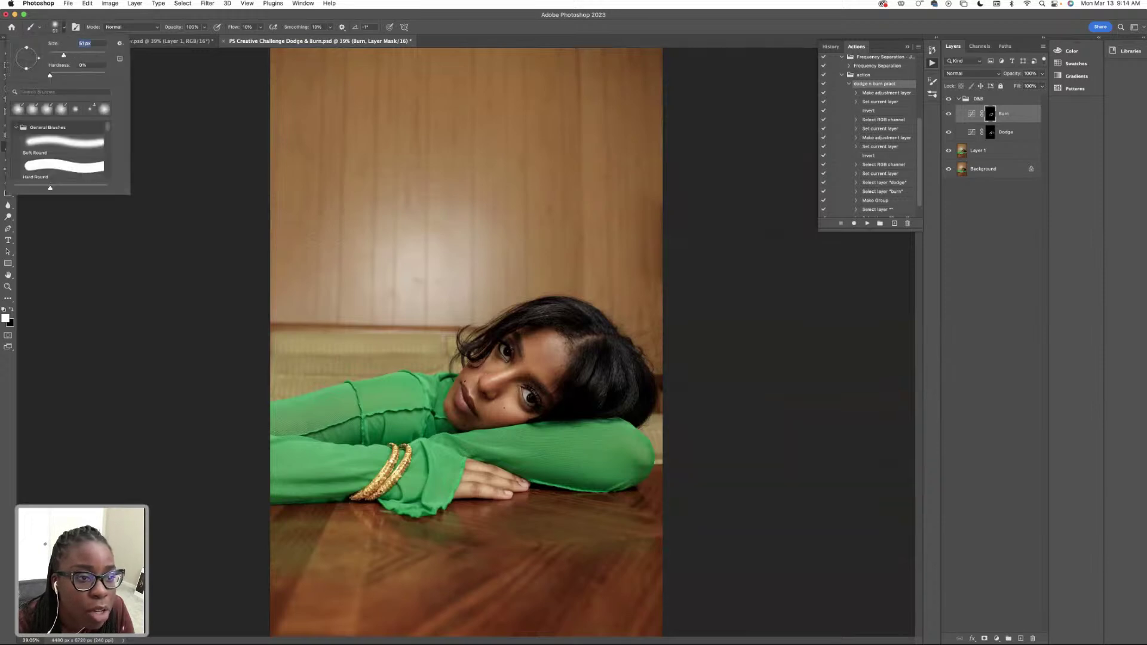
key(Return)
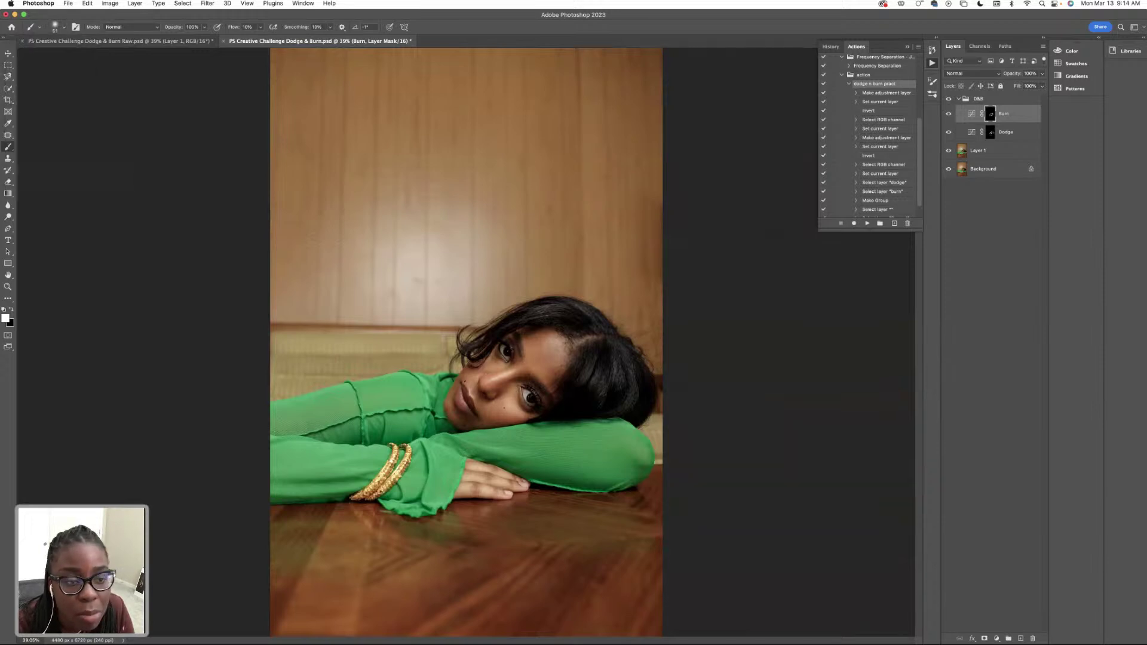
click(63, 28)
drag(63, 55, 83, 55)
key(Return)
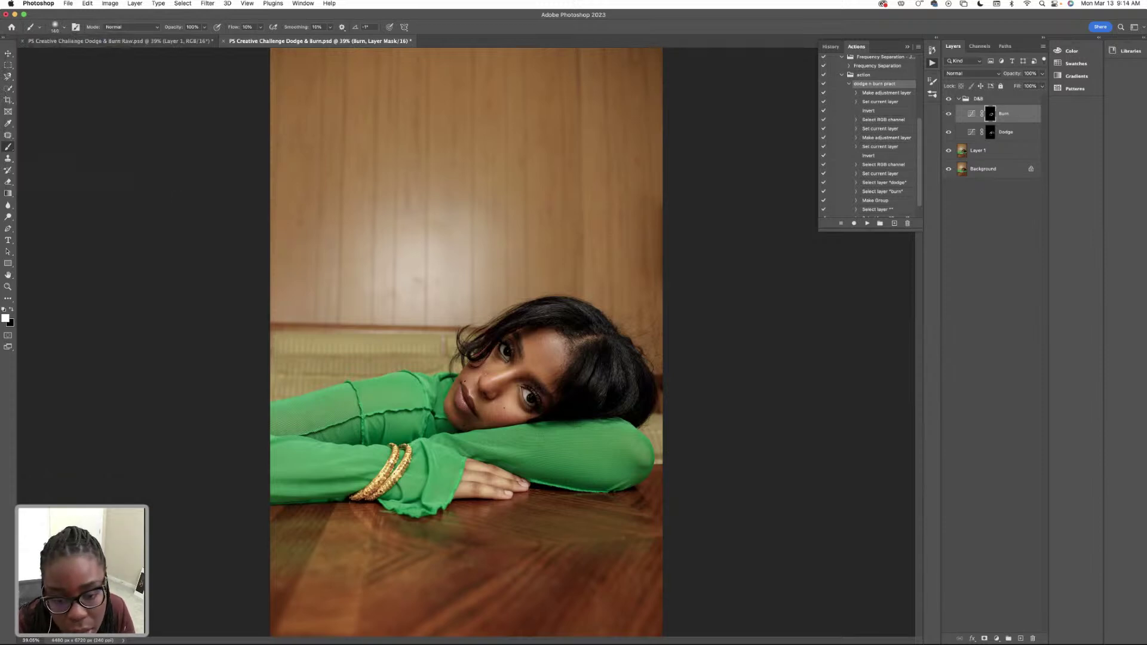
click(64, 27)
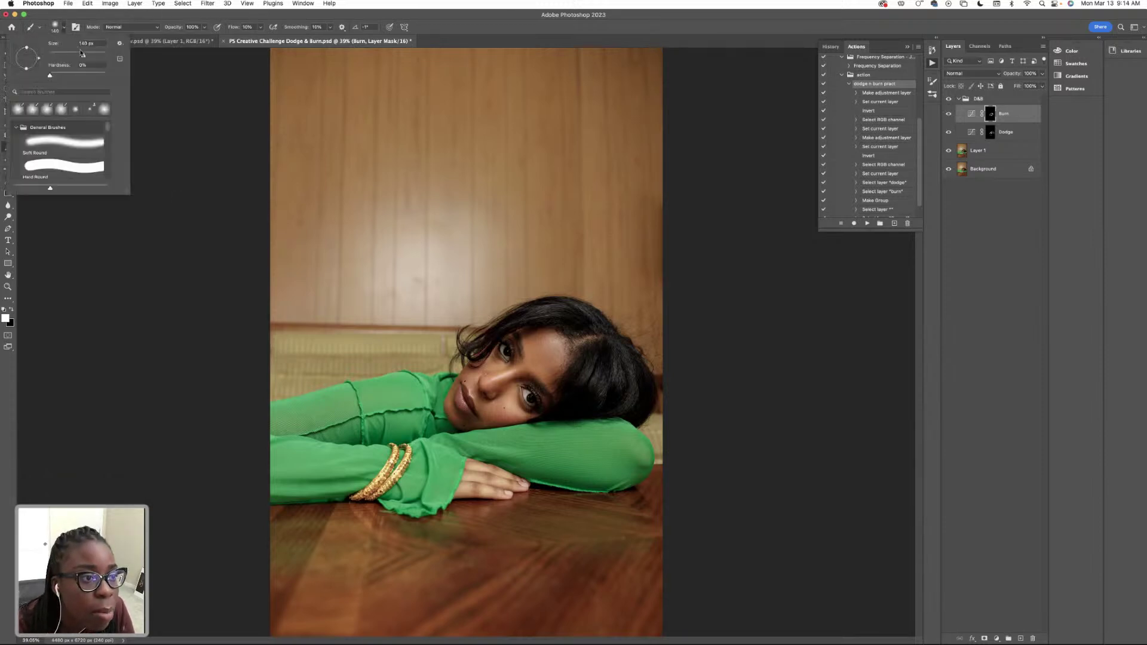
drag(84, 57, 81, 57)
key(Return)
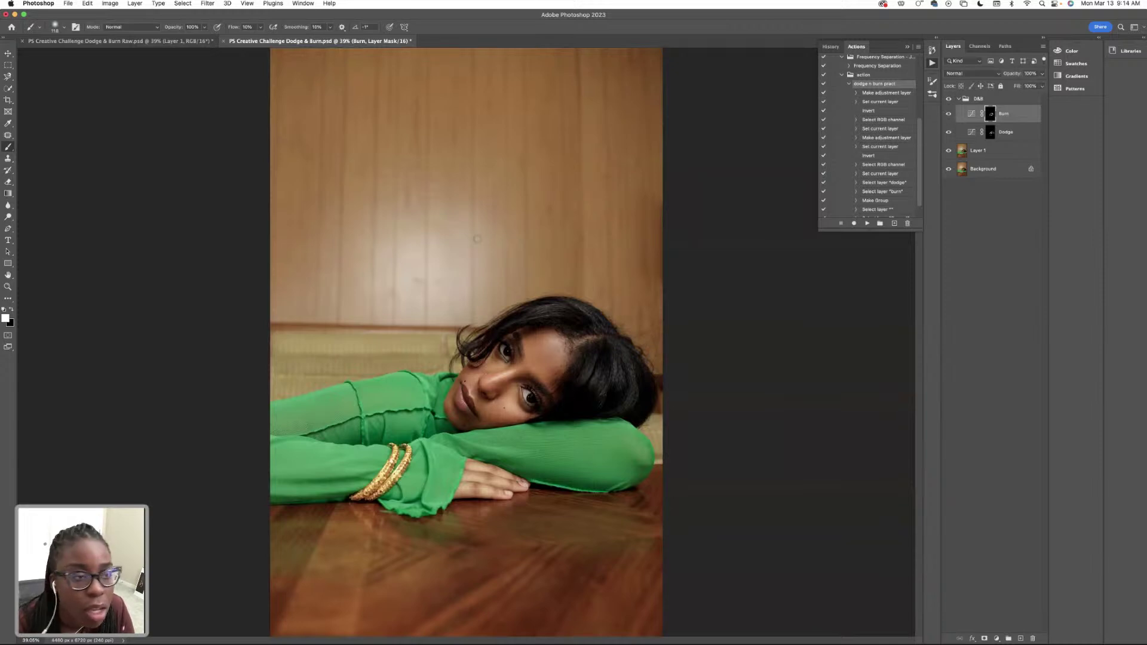
Enlarge the soft brush to about 221 px for the Burn mask
click(55, 27)
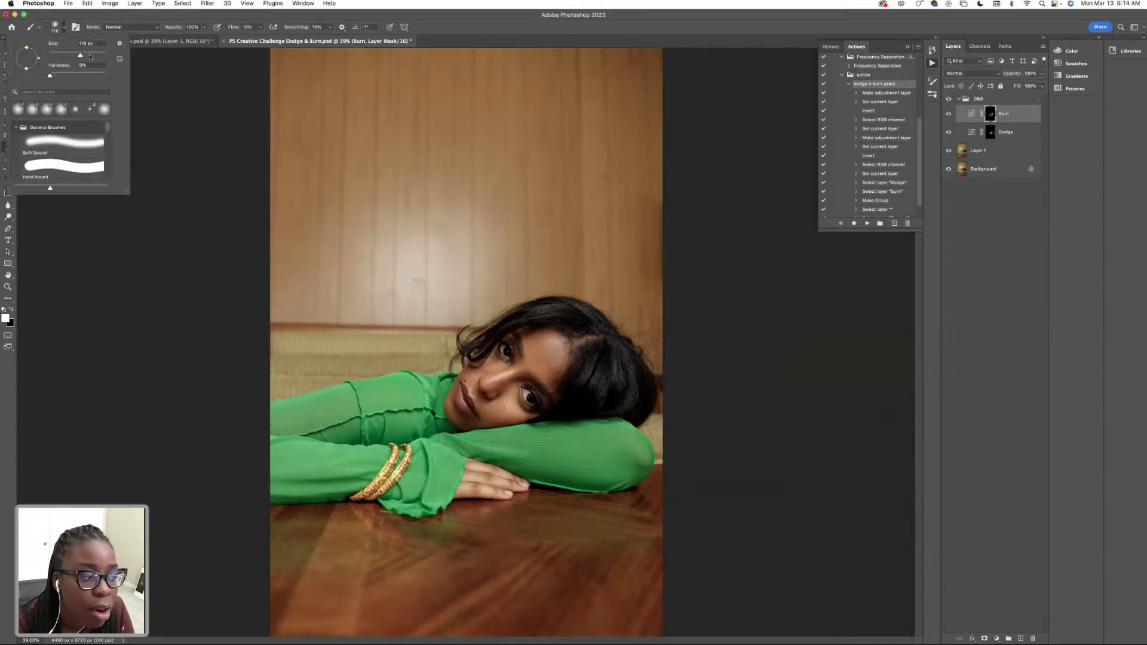
drag(84, 56, 92, 56)
key(Return)
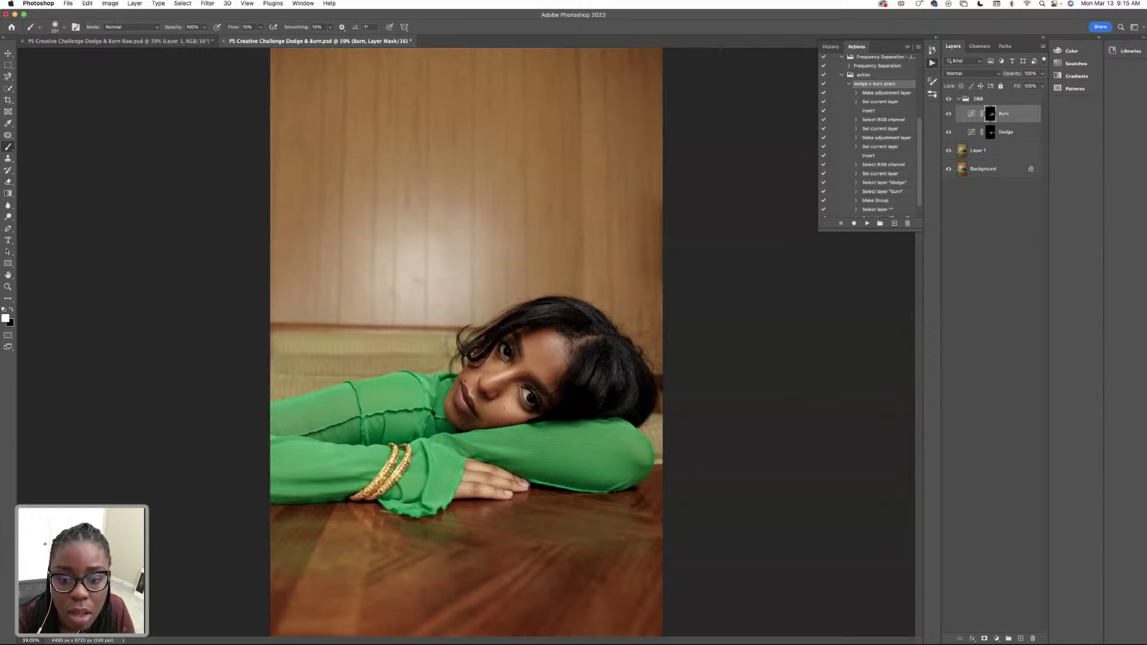
Hide and show the dodge and burn group to check the portrait before and after the latest burning
click(948, 99)
click(948, 100)
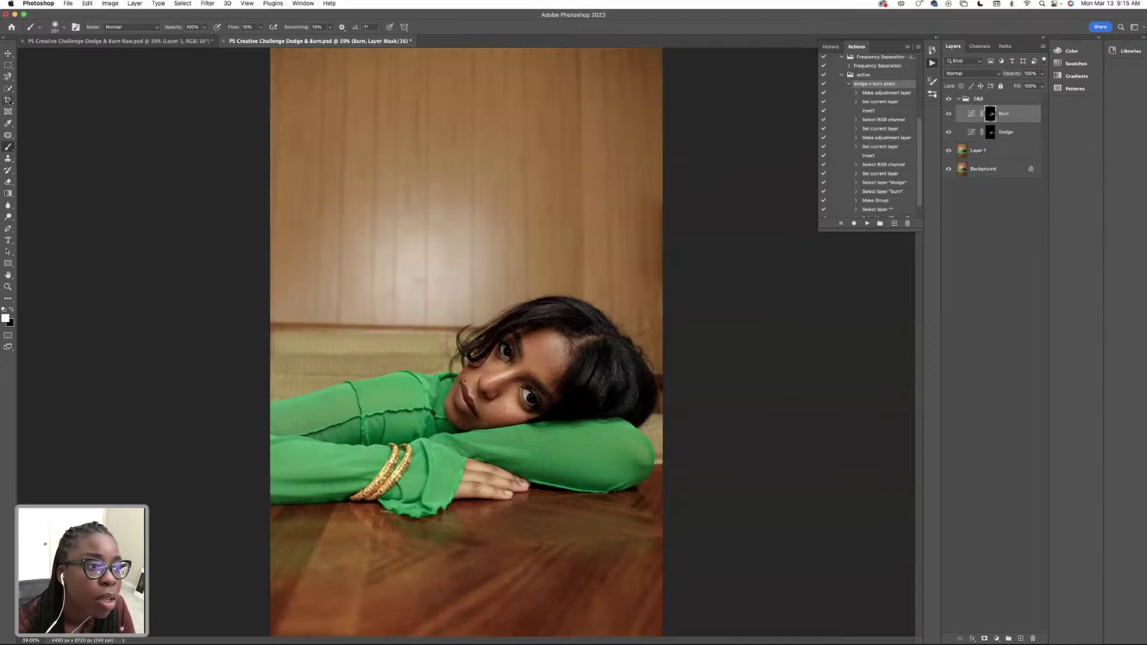
Reduce the soft brush to about 118 px for the Burn mask
click(55, 26)
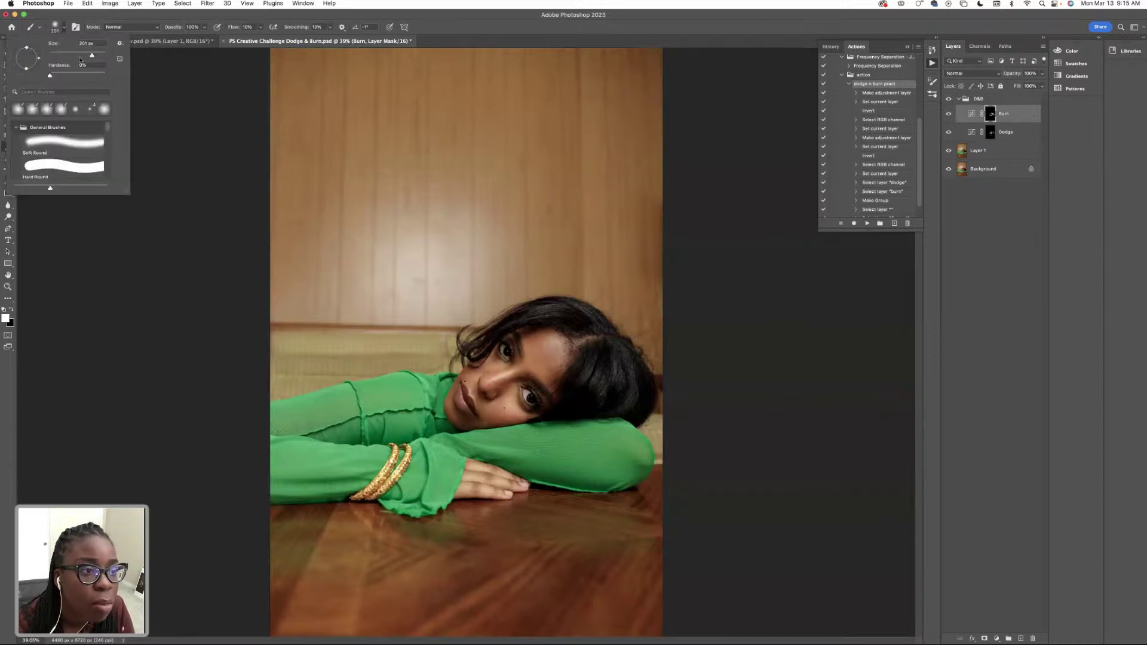
drag(91, 57, 80, 57)
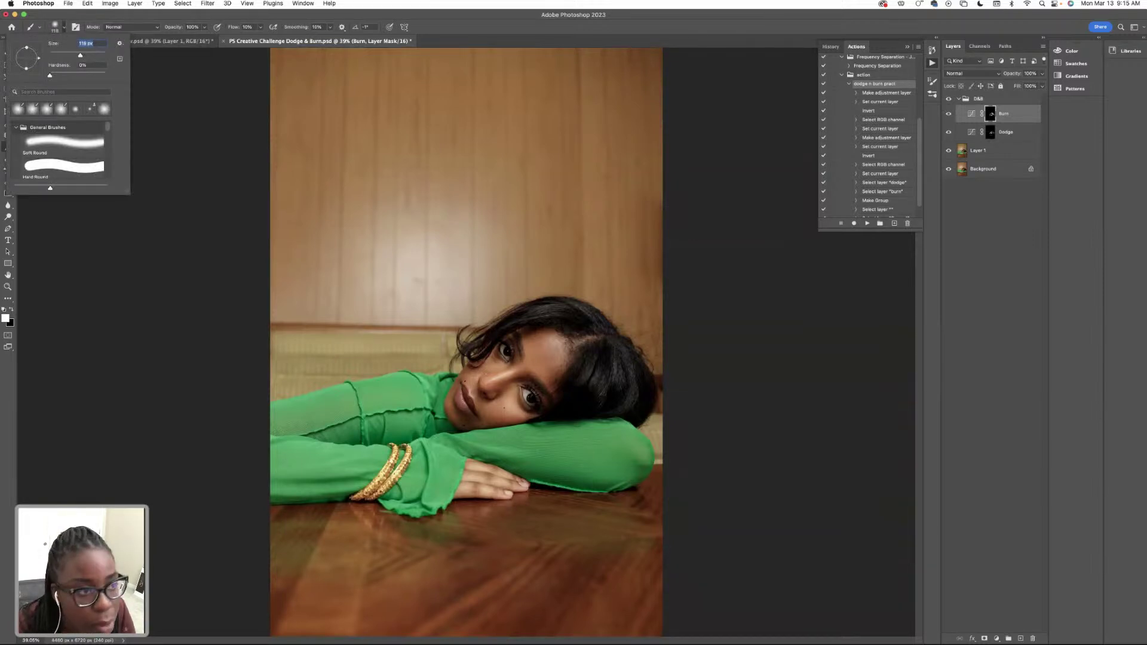
Shrink the soft brush to about 71 px for the Burn mask and then enlarge it for broader burning
drag(79, 55, 71, 56)
click(359, 288)
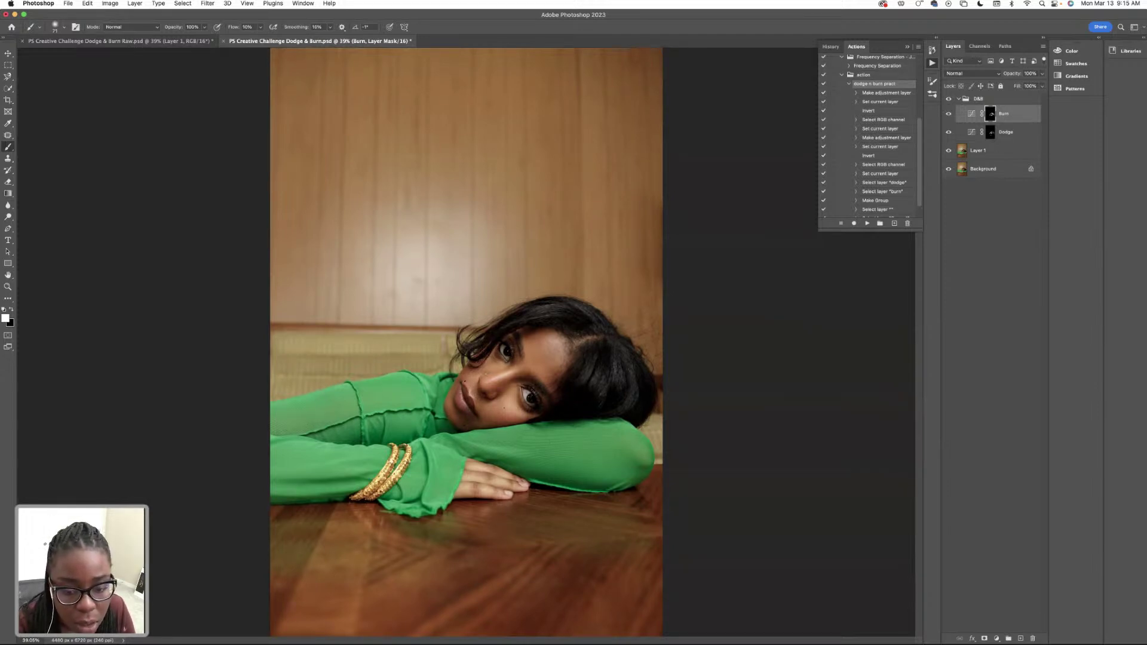
click(57, 27)
drag(78, 55, 97, 57)
key(Return)
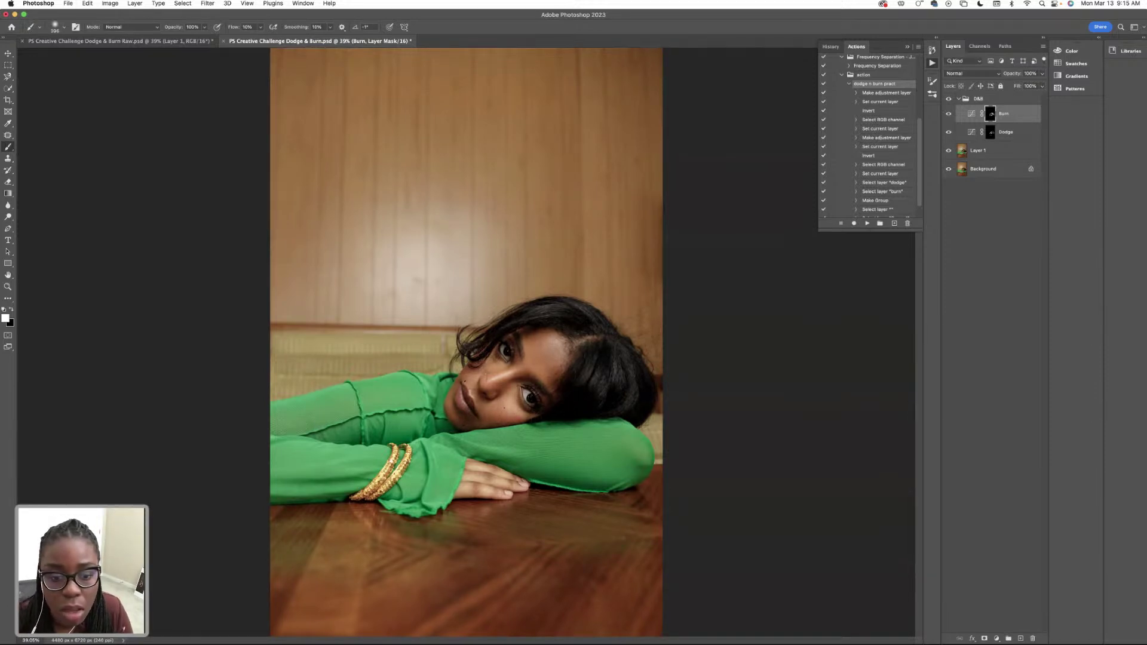
Hide and show the Burn layer repeatedly to compare the portrait with and without the burning
click(948, 117)
click(948, 116)
click(948, 117)
click(948, 116)
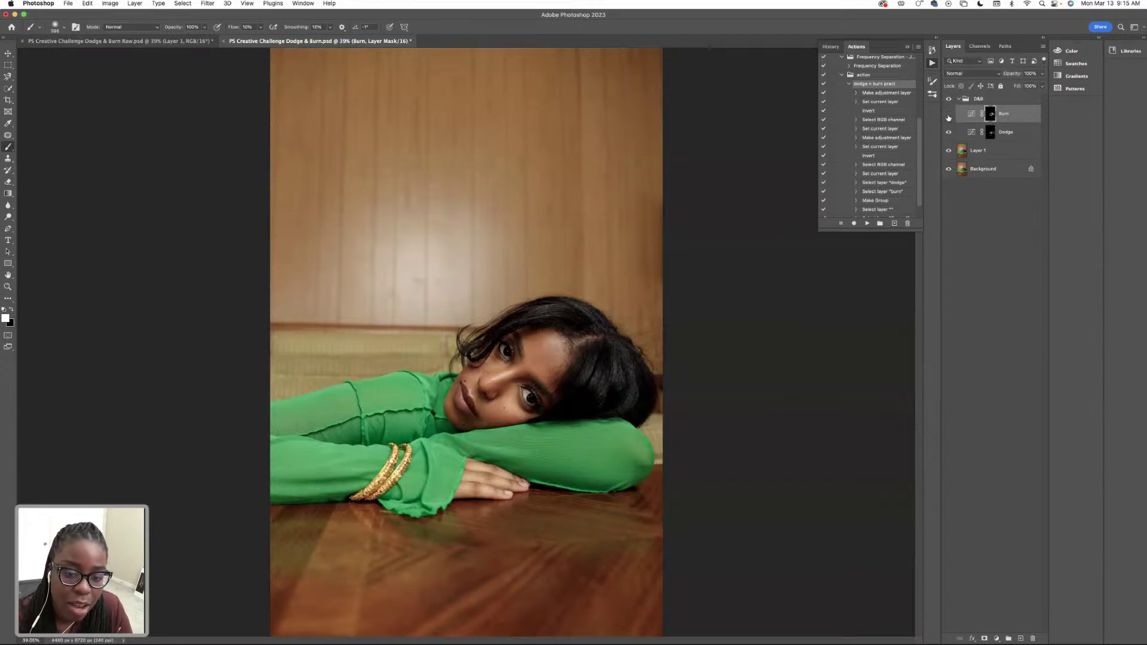
click(948, 117)
click(948, 117)
click(947, 117)
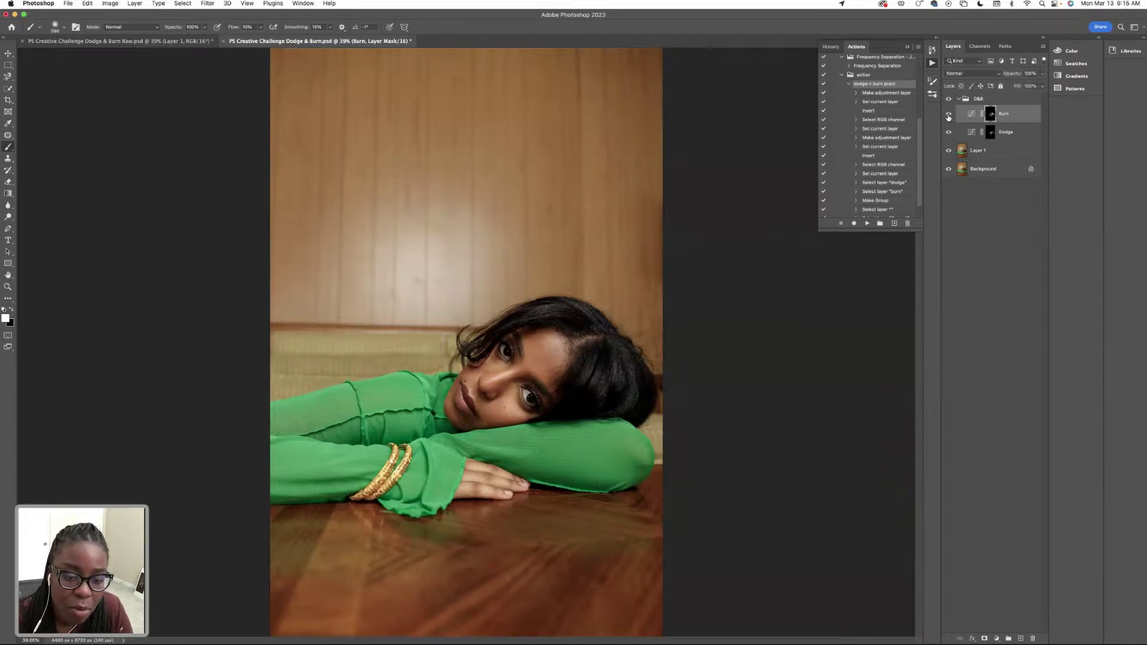
click(947, 117)
click(947, 117)
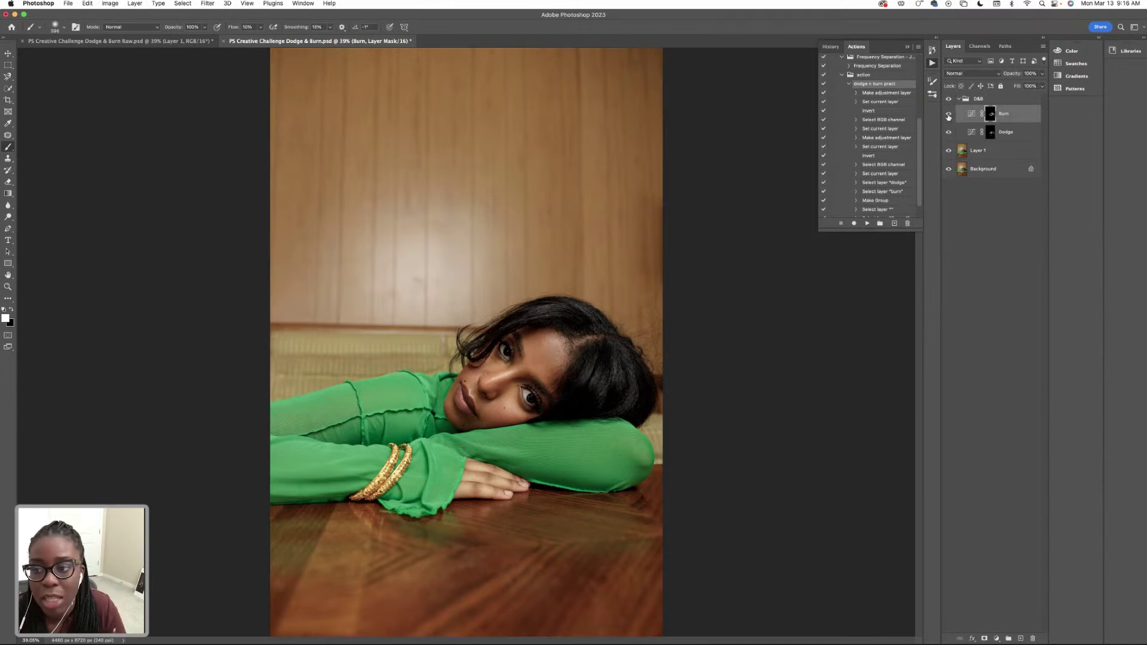
Toggle the D&B group's visibility to compare the portrait before and after all dodging and burning
click(948, 100)
click(948, 100)
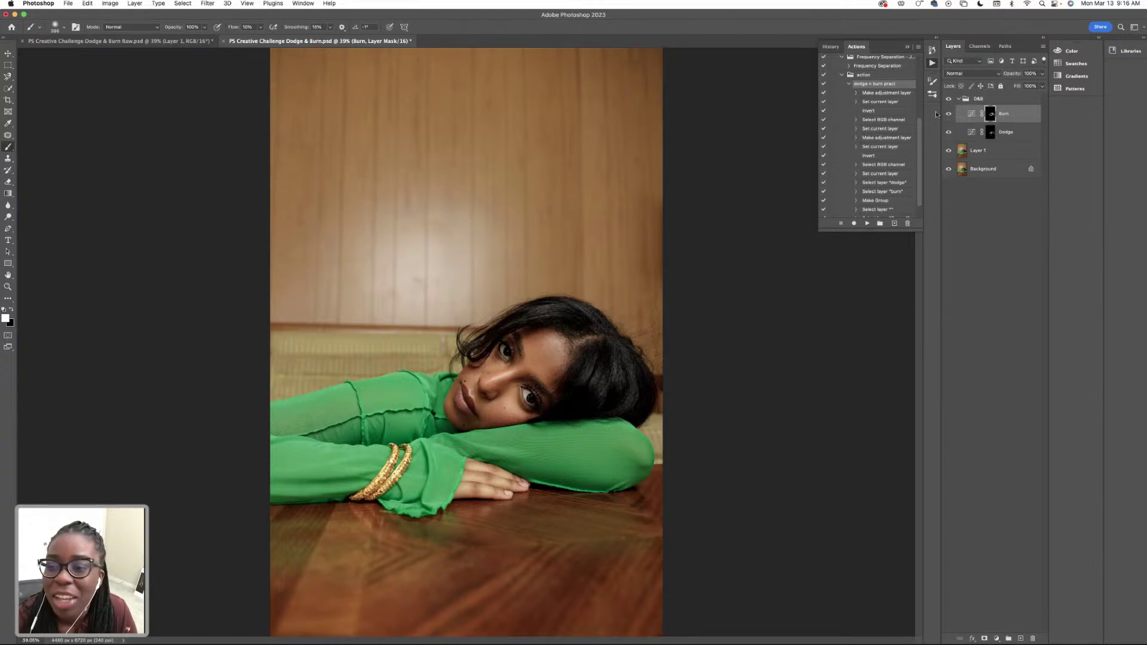
click(948, 100)
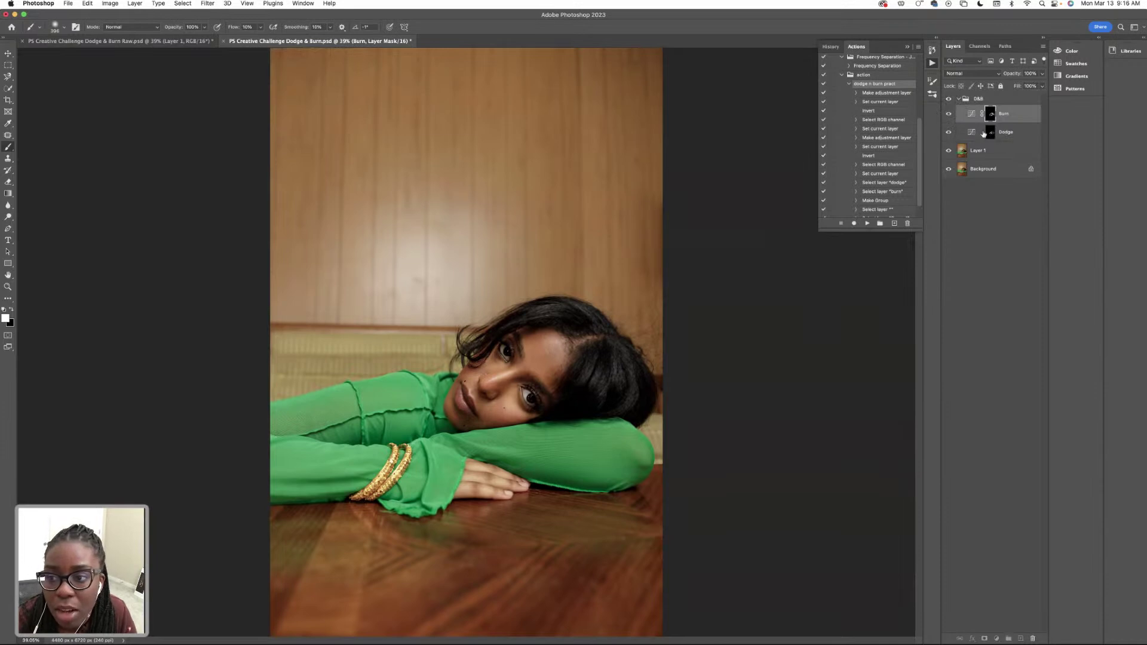
On the Dodge layer's mask, set the soft brush to about 172 px and brighten the face from forehead to nose
click(981, 132)
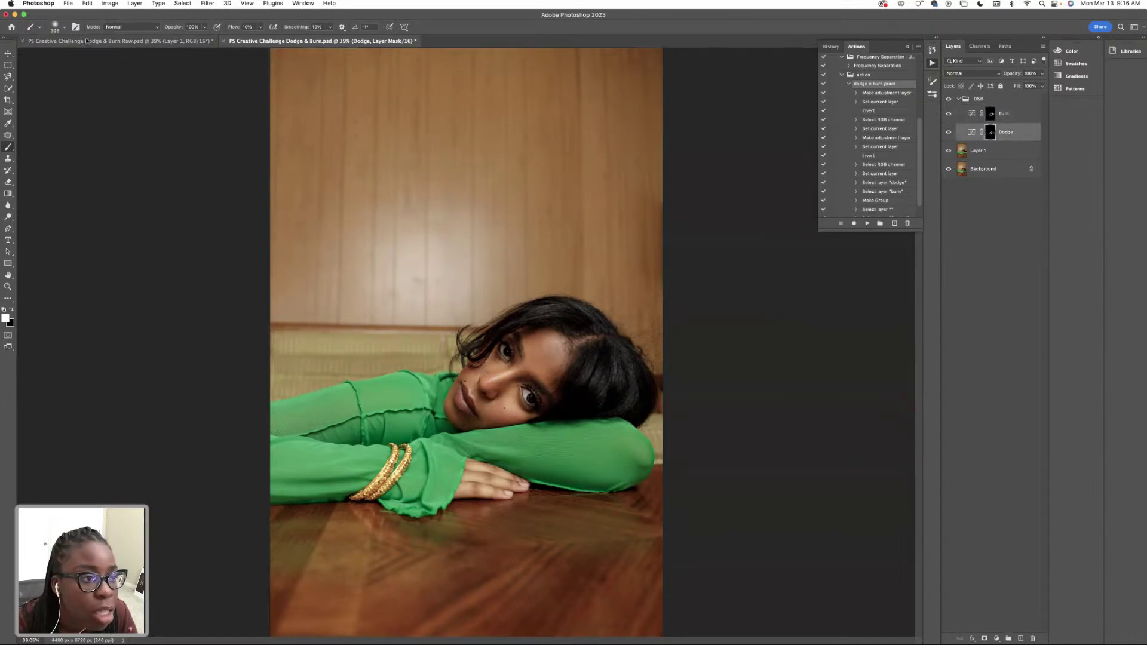
click(64, 27)
drag(89, 55, 80, 55)
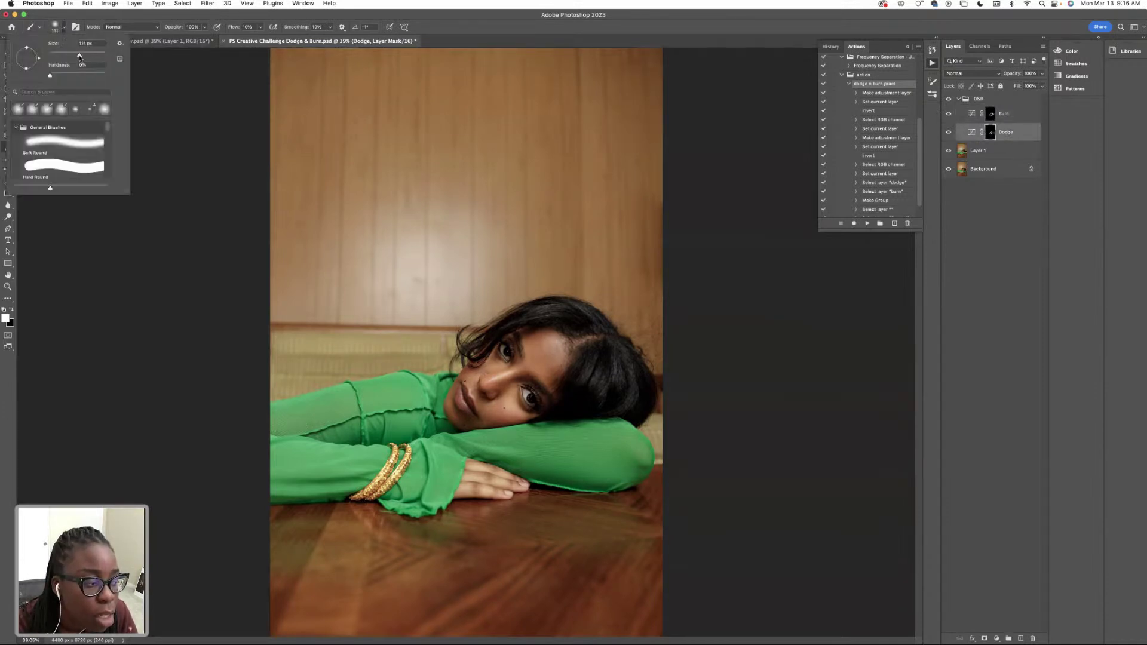
click(156, 75)
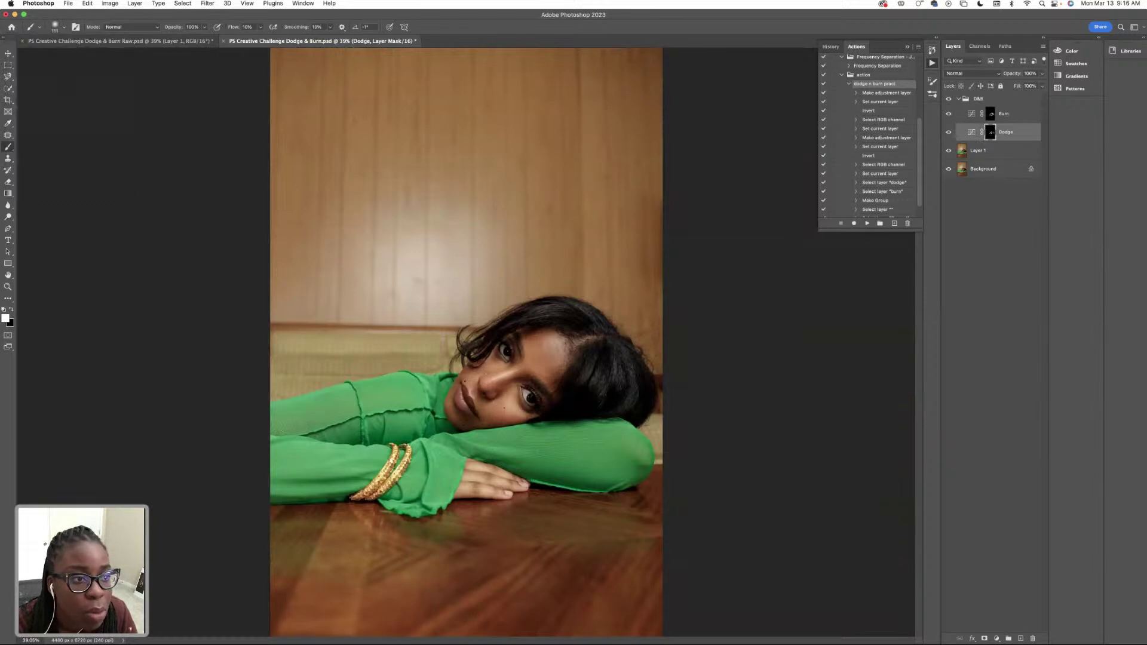
click(62, 27)
drag(81, 55, 86, 56)
key(Return)
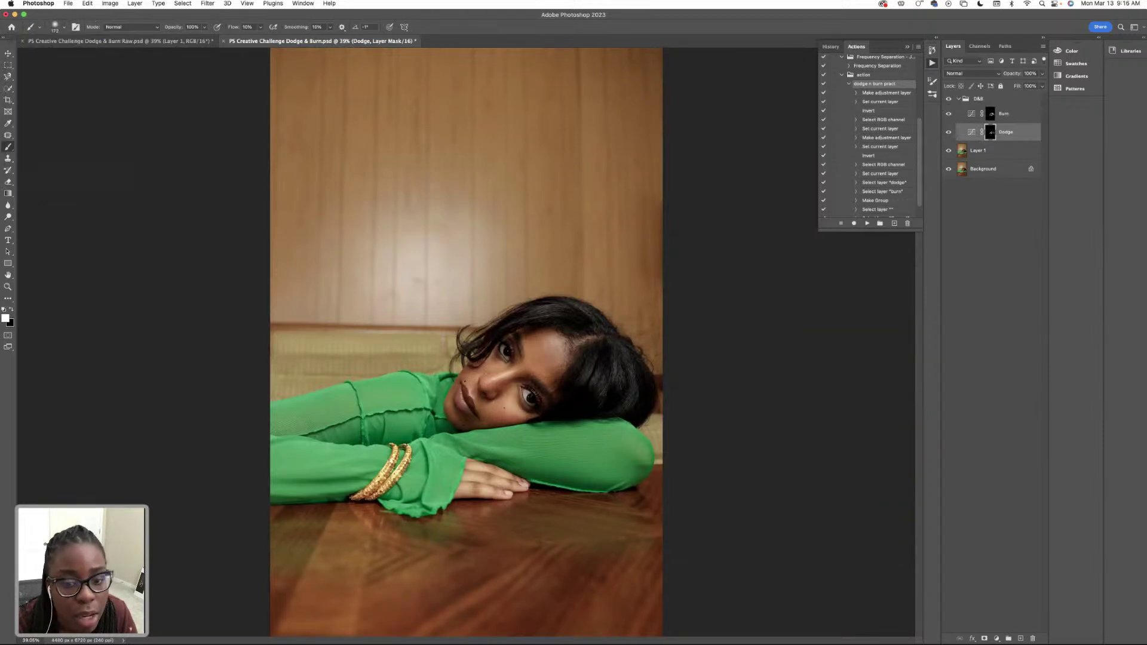
mouse_move(537, 357)
mouse_down()
mouse_move(523, 368)
mouse_move(551, 364)
mouse_move(527, 343)
mouse_move(493, 382)
mouse_up()
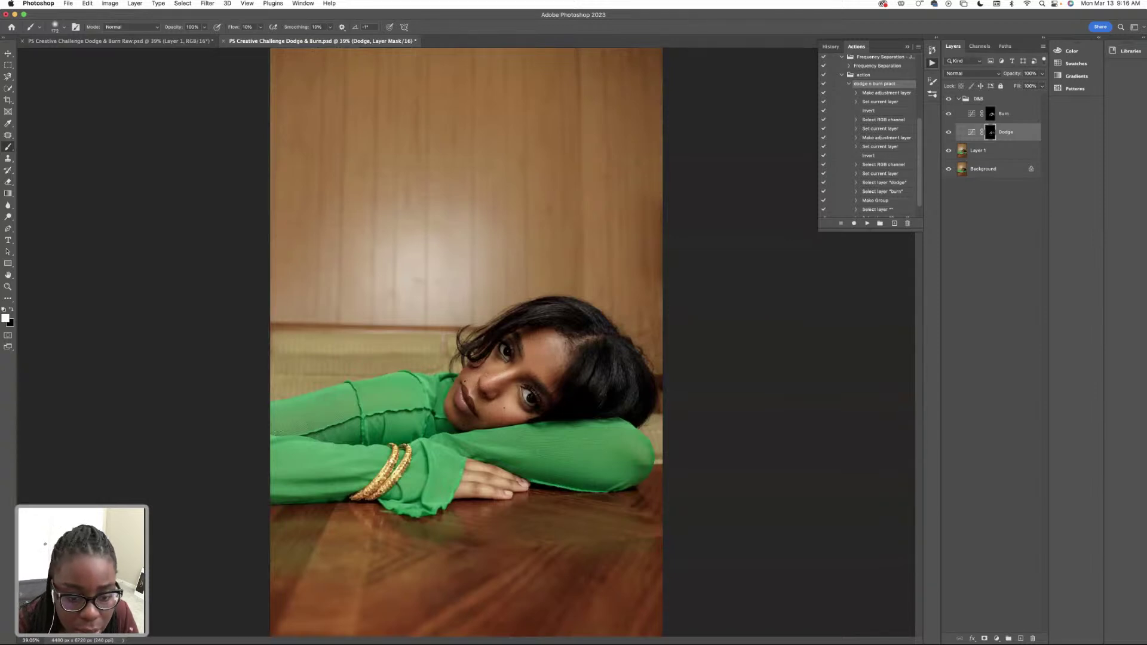
Try a small soft brush on the Dodge mask, then enlarge it considerably and brighten the area around the gold bracelets
click(64, 26)
drag(71, 55, 58, 56)
key(Return)
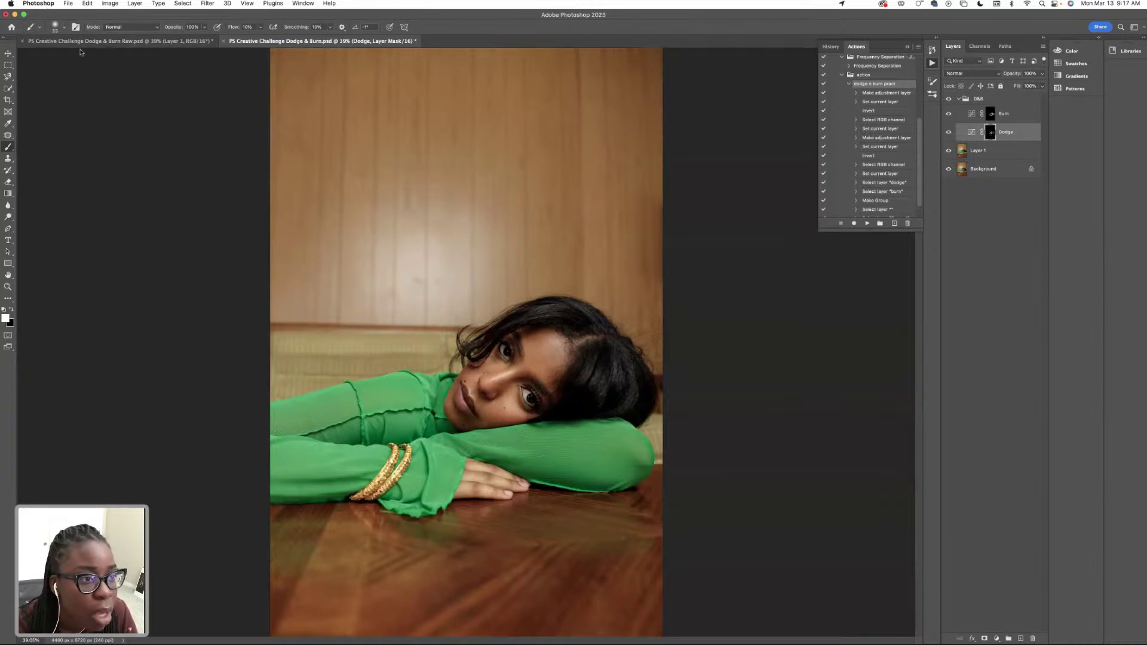
click(64, 27)
drag(58, 56, 96, 56)
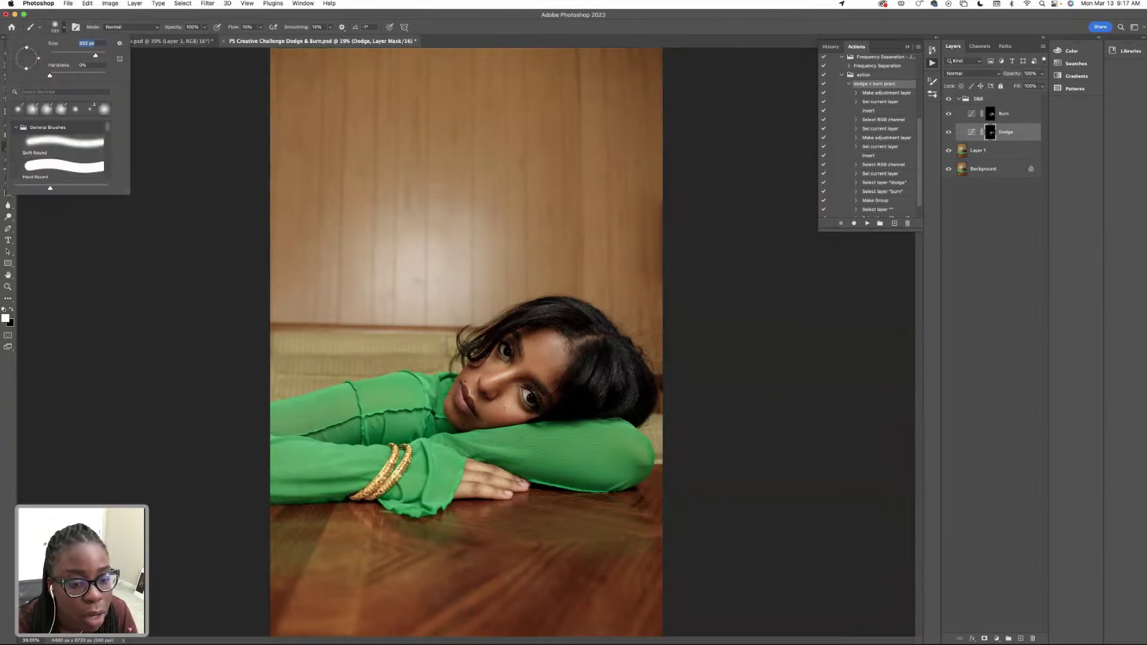
click(486, 447)
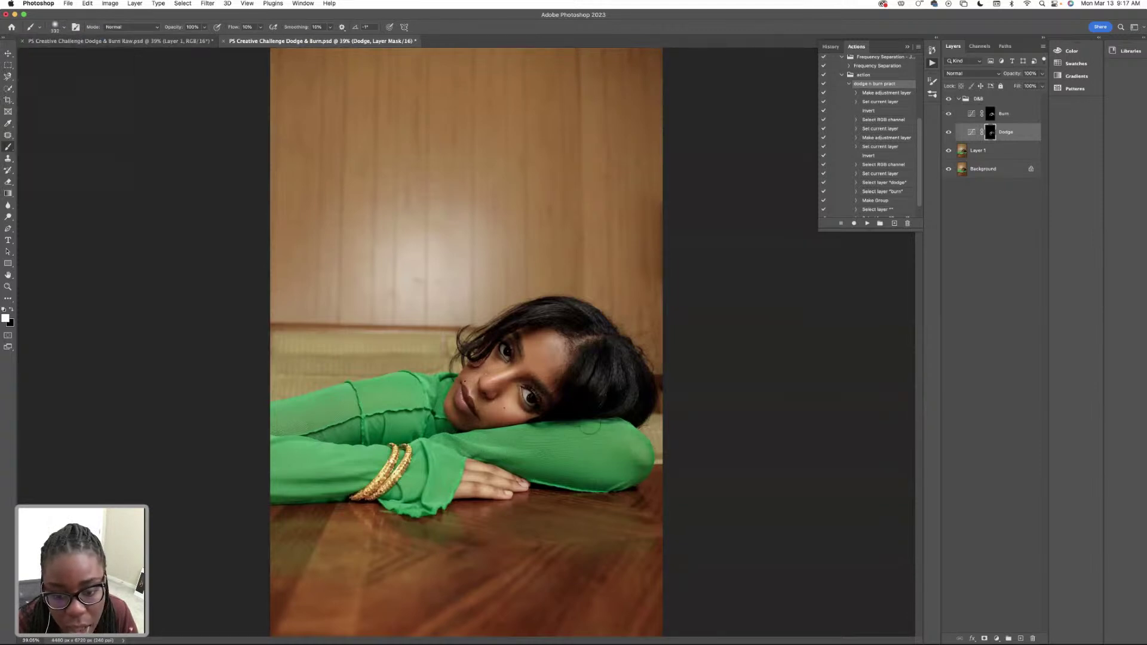
mouse_move(394, 478)
mouse_down()
mouse_move(401, 468)
mouse_move(382, 483)
mouse_up()
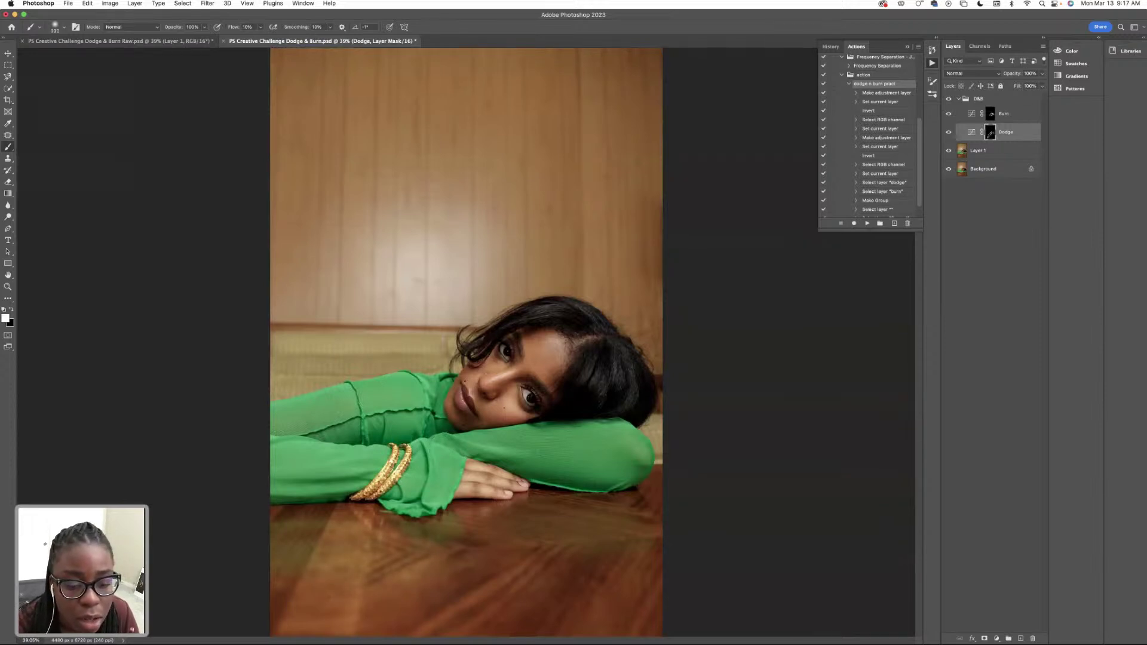
Reduce the soft brush to about 91 px for the Dodge mask, then enlarge it to about 163 px
click(63, 29)
drag(81, 56, 75, 56)
key(Return)
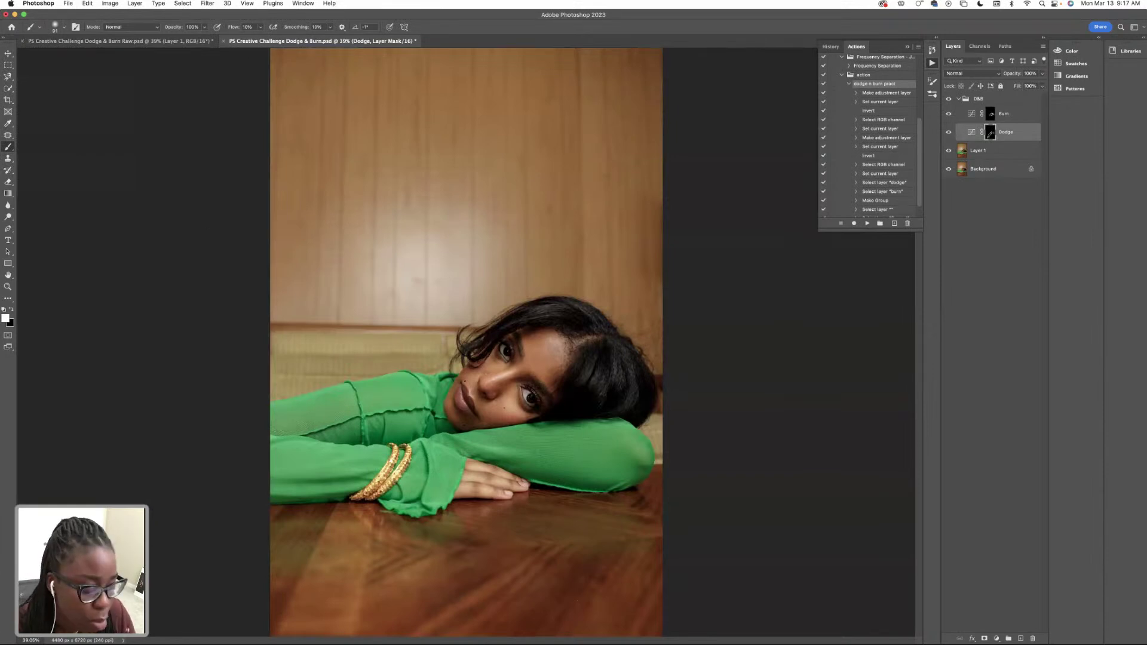
click(64, 28)
drag(81, 56, 86, 57)
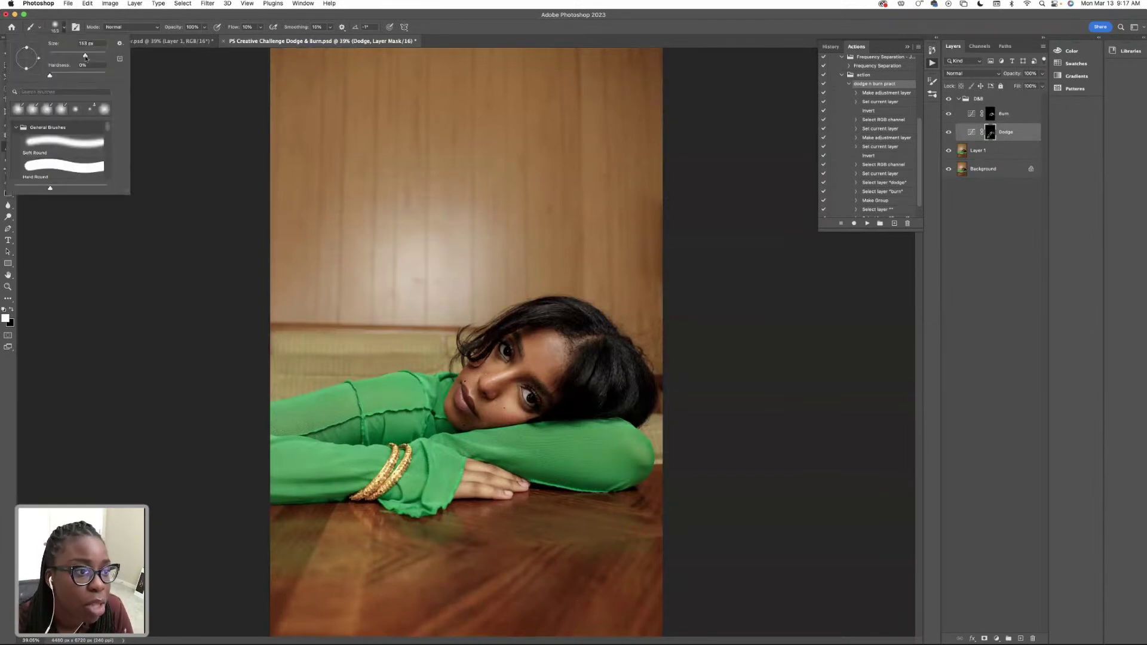
click(63, 27)
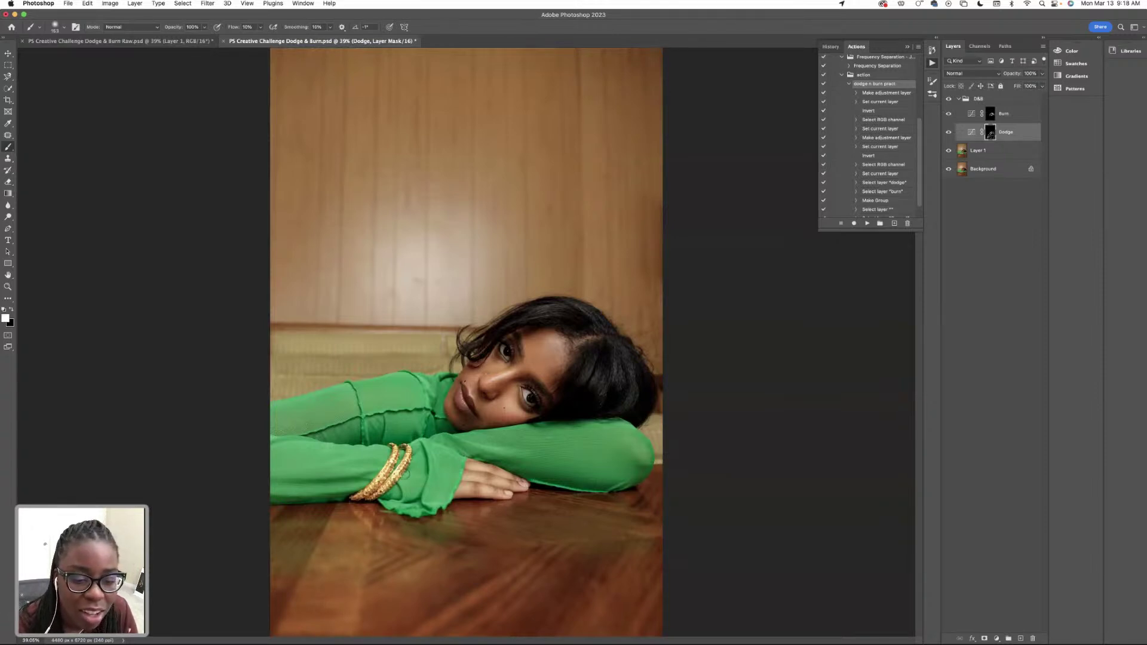
Hide and show the Dodge layer to check the brightened areas of the portrait
click(948, 132)
click(948, 133)
click(948, 133)
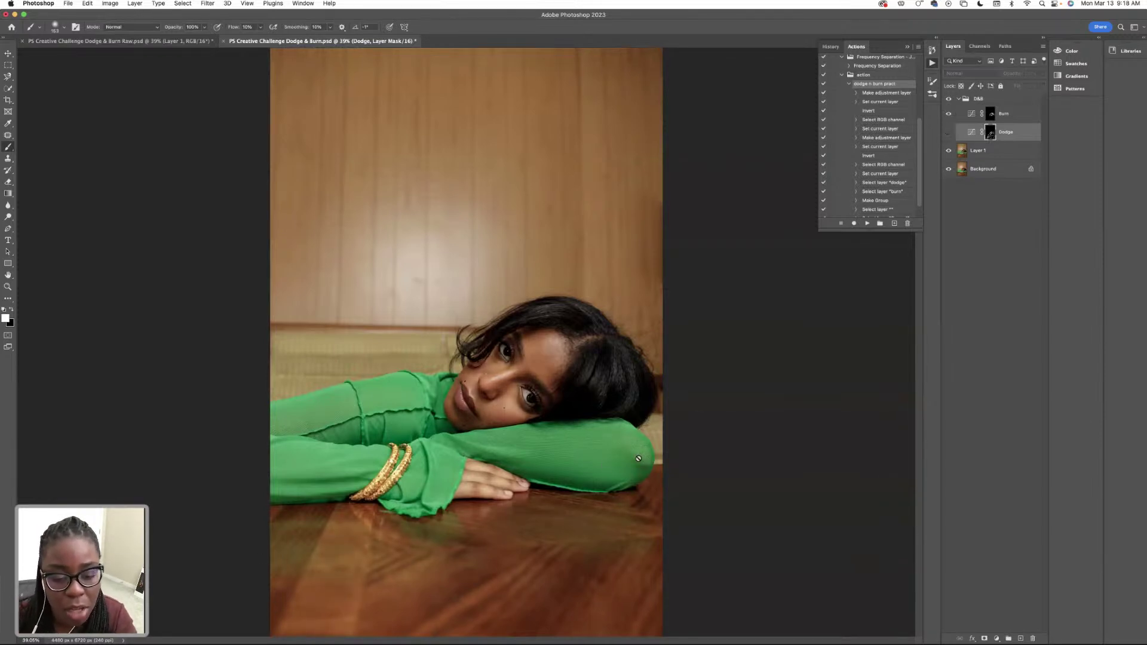
click(948, 133)
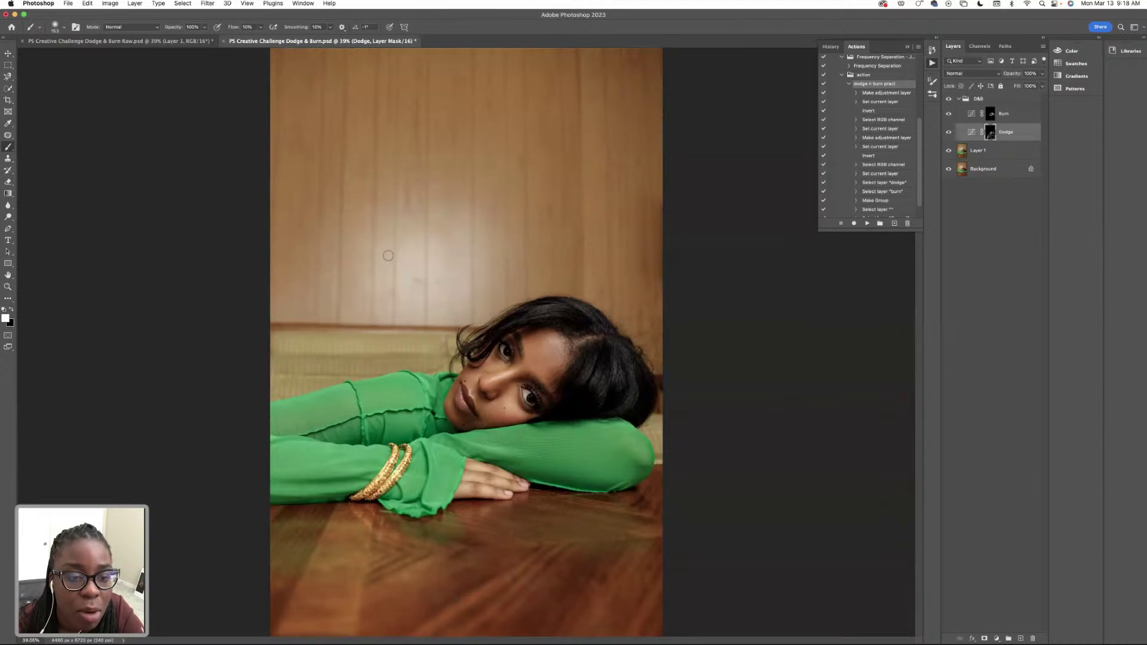
Adjust the soft brush to about 168 px and dodge along the upper edge of the woven ledge behind the woman
click(64, 28)
drag(89, 56, 97, 56)
key(Return)
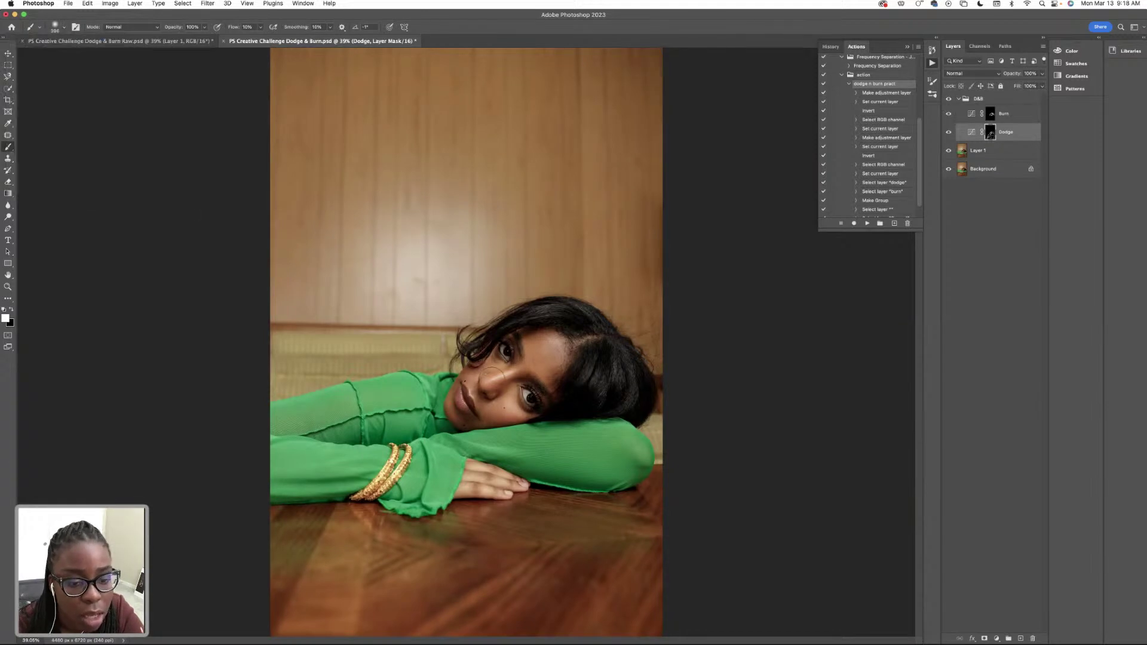
click(64, 28)
drag(89, 56, 83, 55)
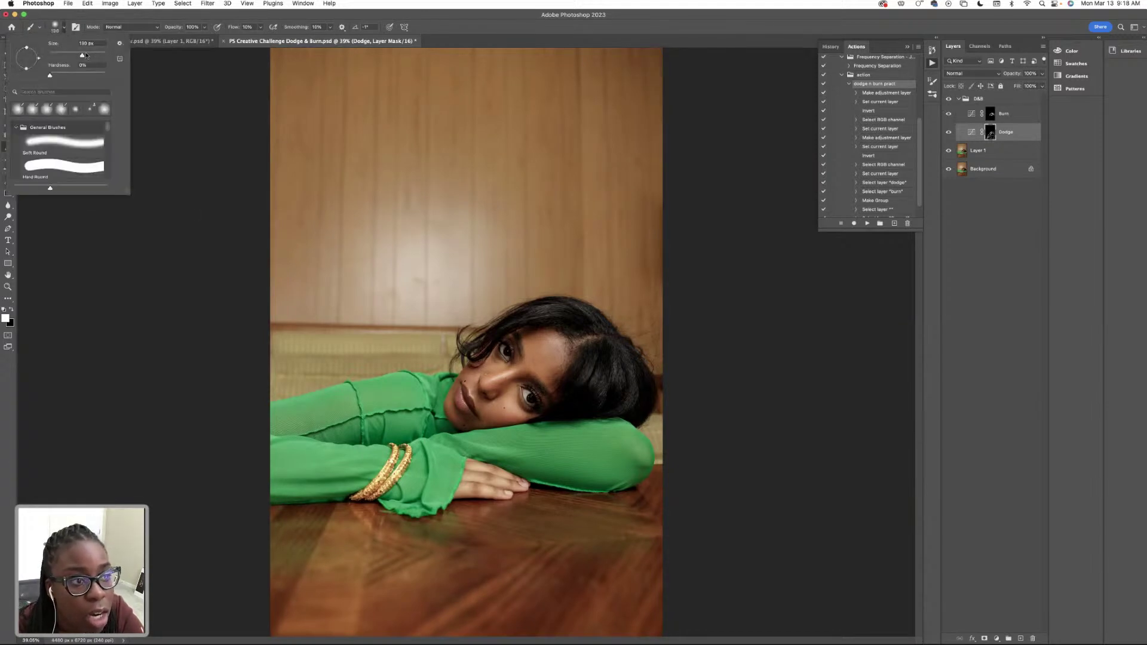
key(Return)
drag(443, 335, 298, 330)
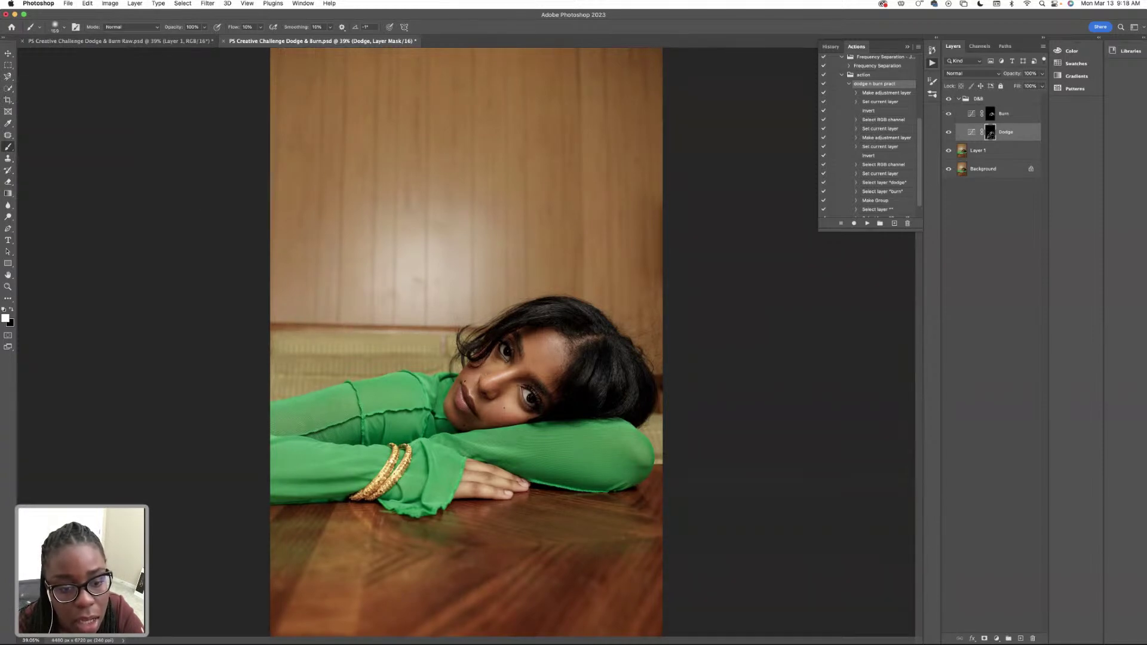
mouse_move(445, 337)
mouse_down()
mouse_move(330, 353)
mouse_move(367, 352)
mouse_move(303, 346)
mouse_move(421, 346)
mouse_move(292, 335)
mouse_move(364, 341)
mouse_move(322, 379)
mouse_move(367, 357)
mouse_move(313, 360)
mouse_move(294, 385)
mouse_move(329, 387)
mouse_move(274, 389)
mouse_move(277, 359)
mouse_move(333, 363)
mouse_move(370, 344)
mouse_up()
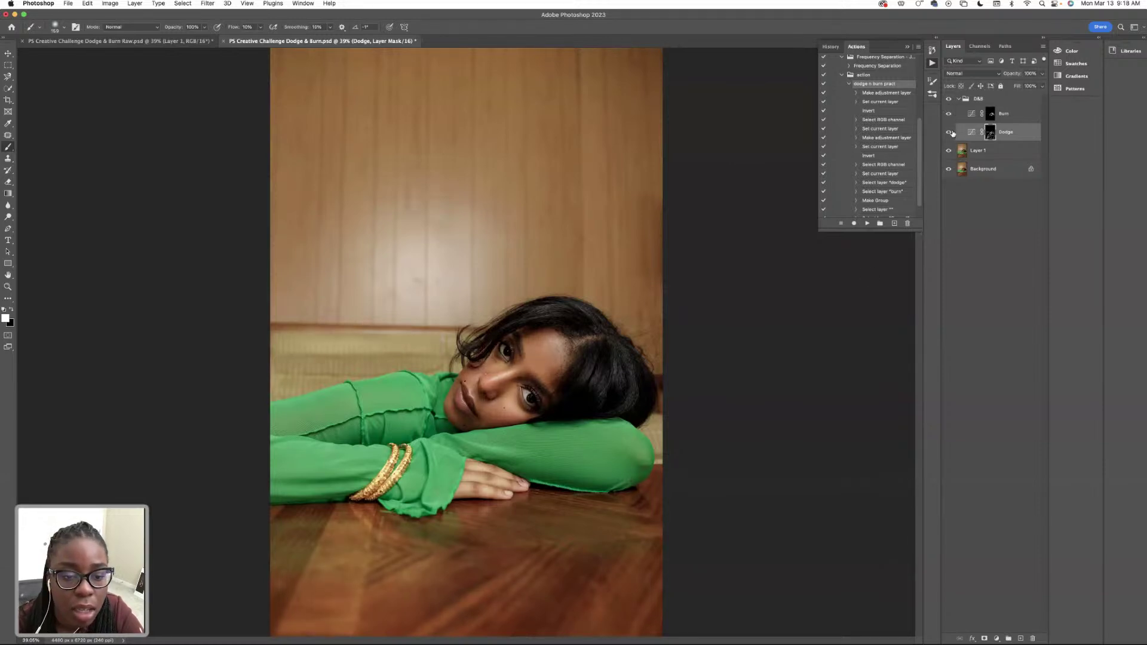
Select the Burn layer's mask and enlarge the soft brush in stages for burning broader areas
click(989, 114)
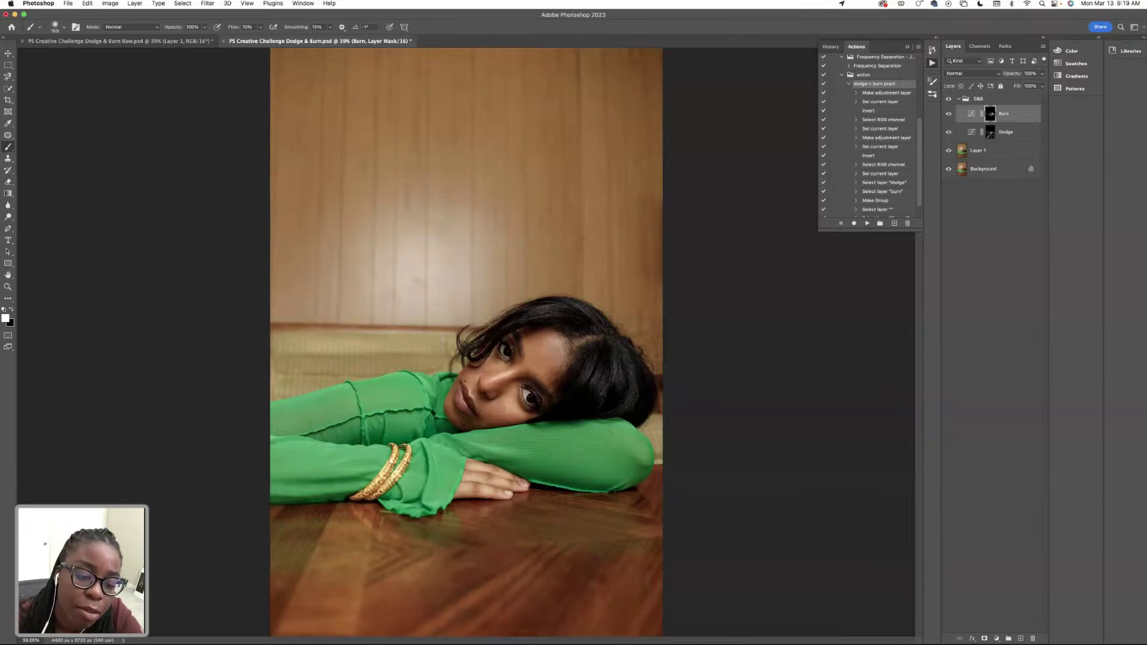
click(62, 27)
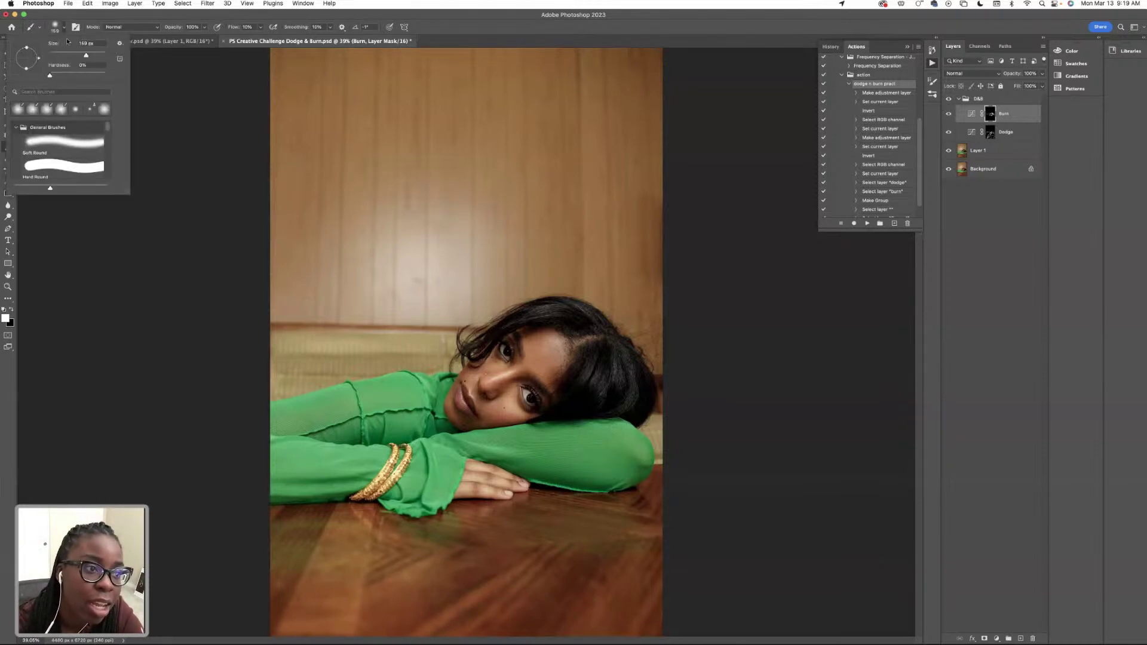
drag(89, 56, 92, 56)
click(165, 89)
click(63, 27)
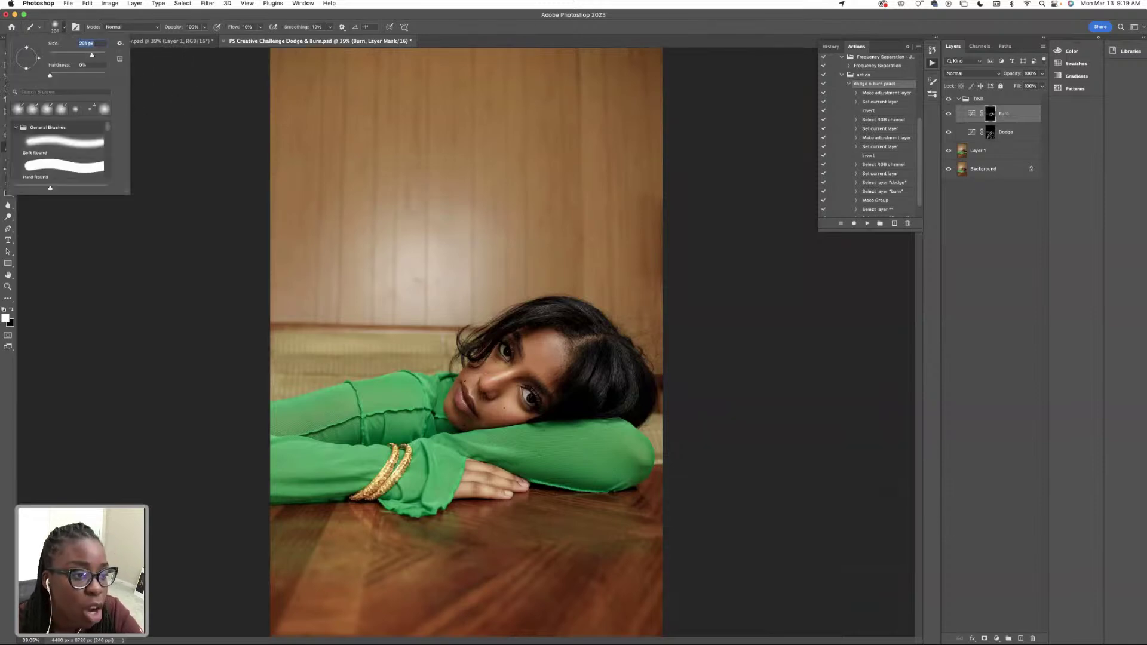
click(74, 28)
click(63, 27)
drag(91, 56, 95, 55)
click(184, 107)
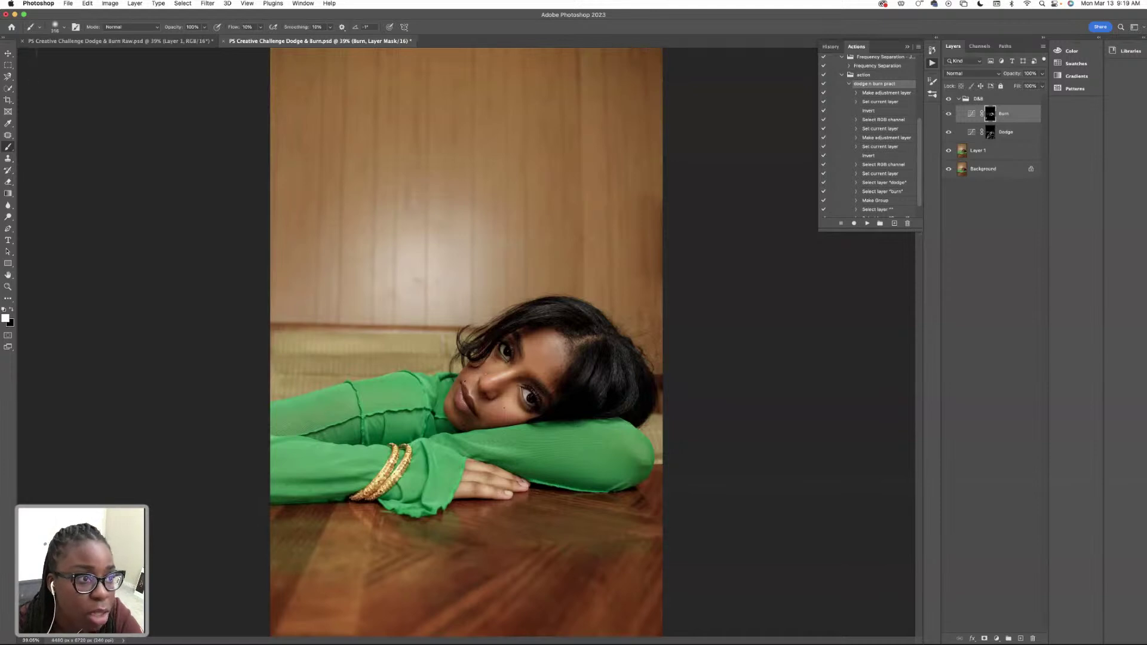
Reduce the soft brush to about 67 px for finer work on the Burn mask
click(64, 28)
drag(89, 56, 76, 57)
key(Return)
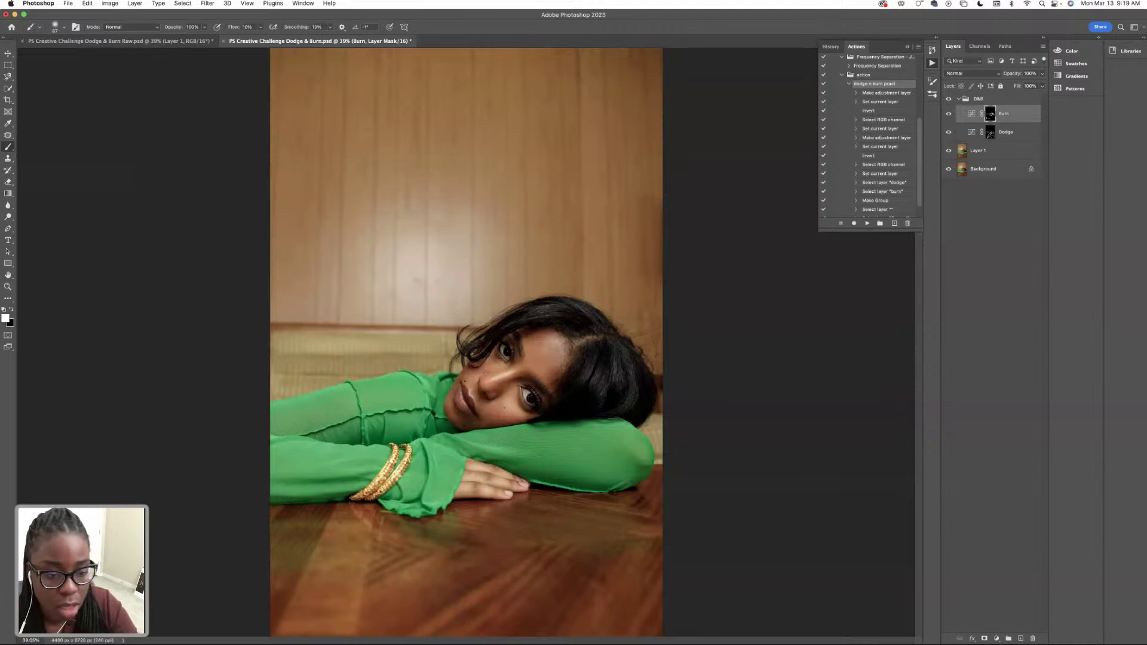
At 65% magnification, hide and show the Burn layer to examine the burning around the arms and tabletop
mouse_move(310, 643)
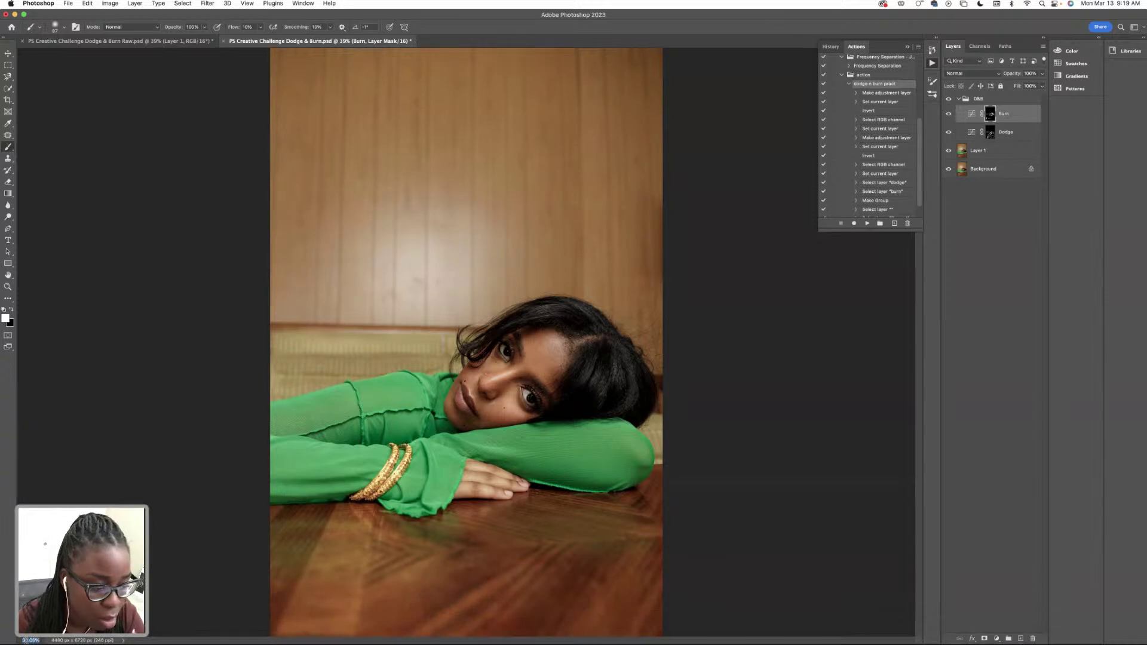
key(Return)
scroll(466, 343, down, 8)
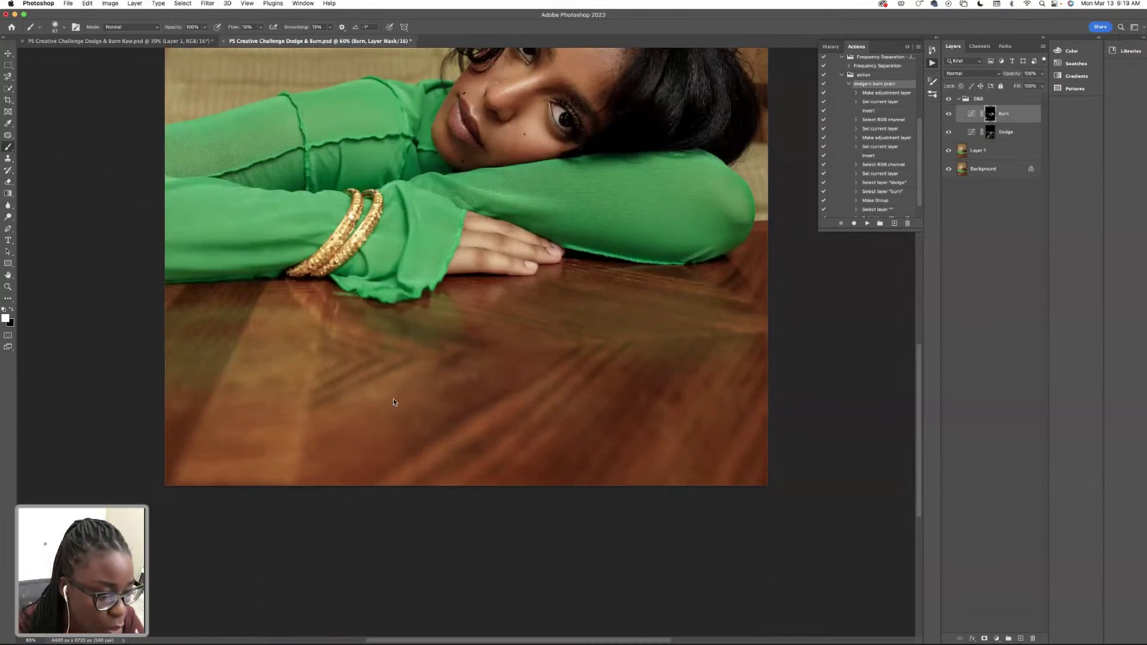
key(Return)
text(65)
key(Return)
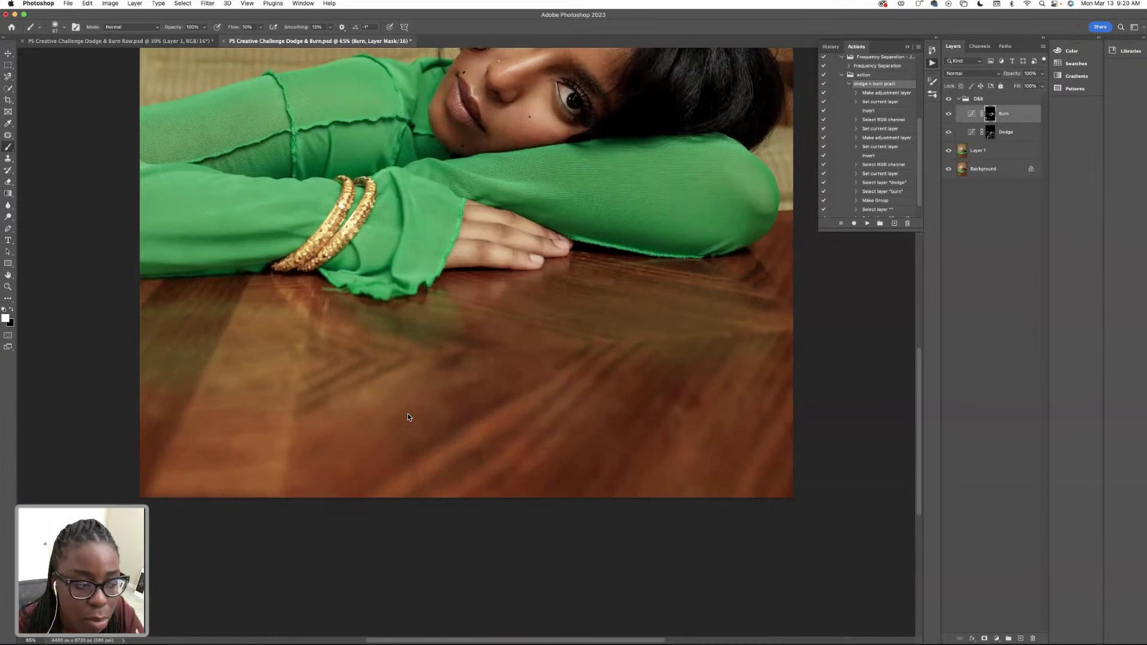
scroll(408, 417, right, 2)
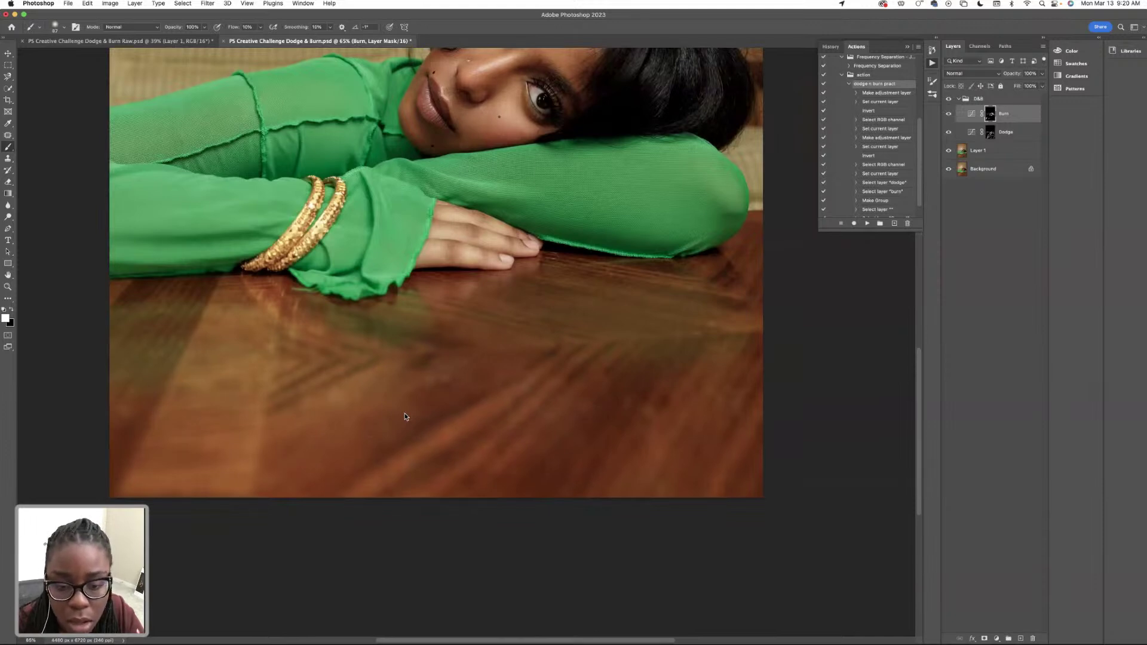
click(950, 112)
click(949, 113)
click(950, 114)
click(950, 113)
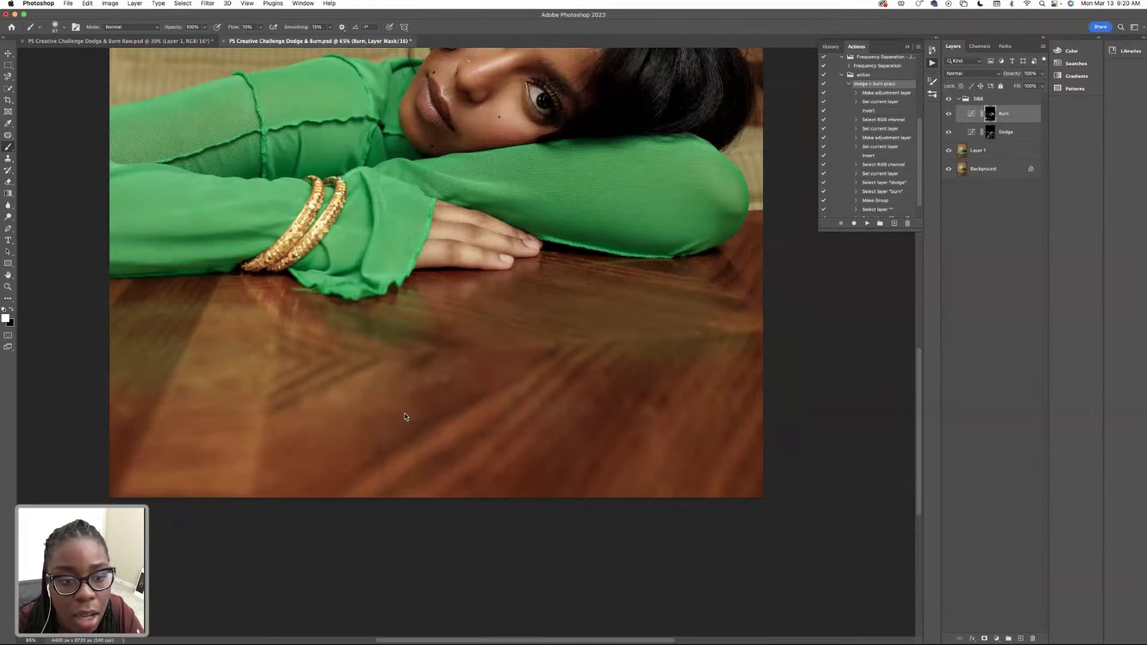
View the whole portrait at 50% and 65% magnification, hiding and showing the D&B group to compare before and after
scroll(405, 417, up, 2)
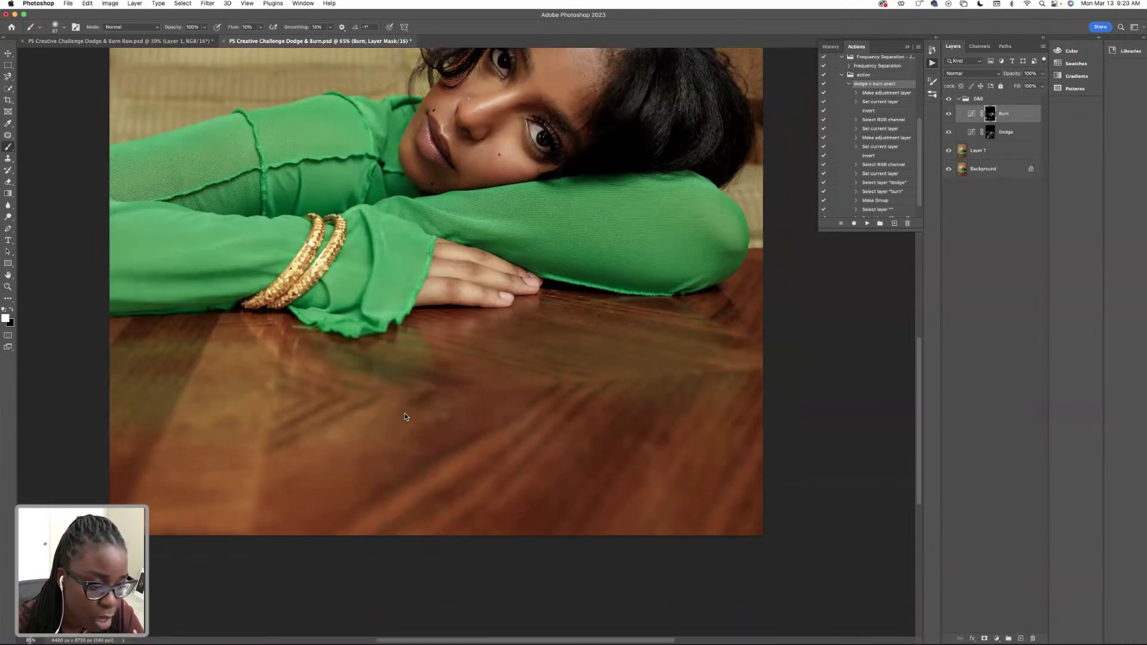
text(50)
key(Return)
scroll(404, 416, up, 5)
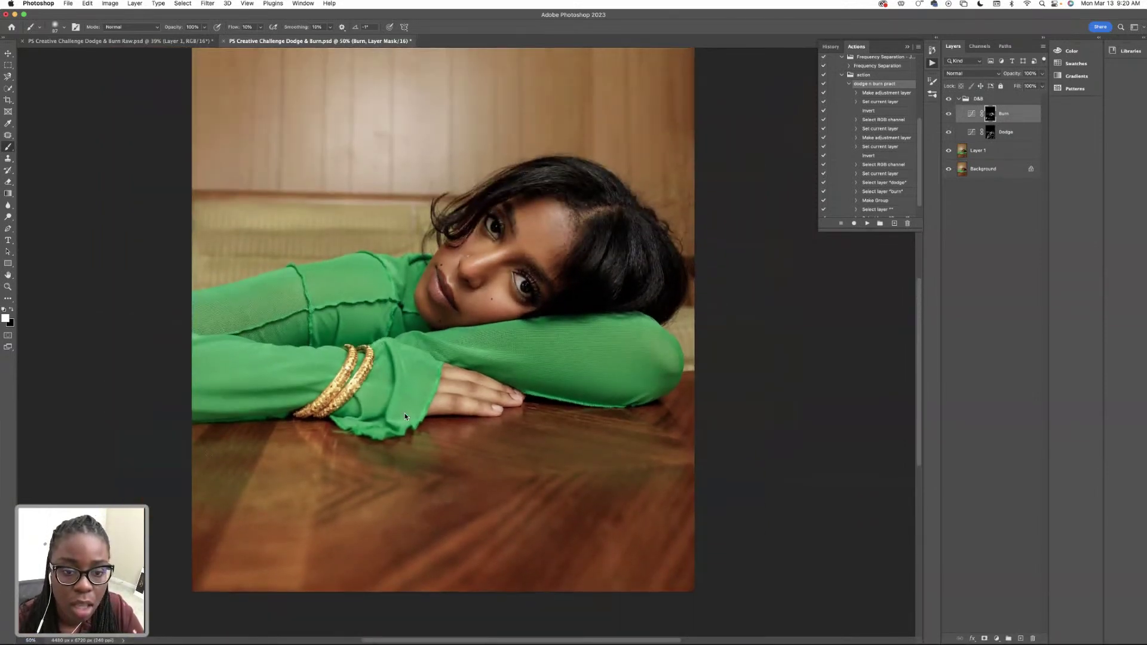
scroll(405, 417, up, 2)
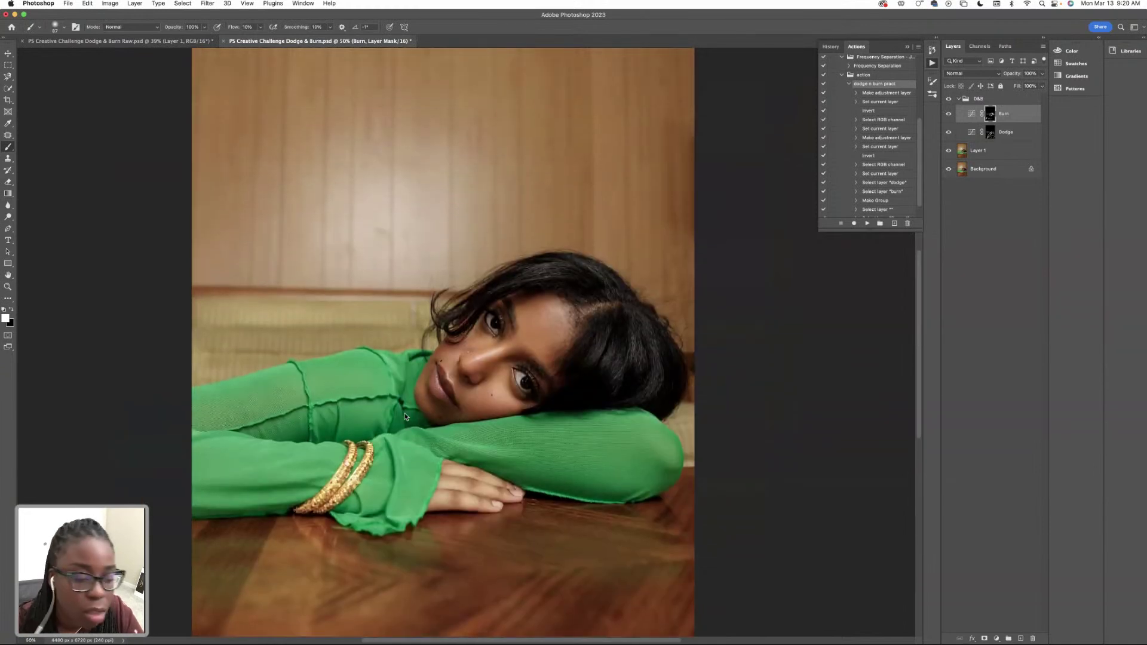
text(65)
key(Return)
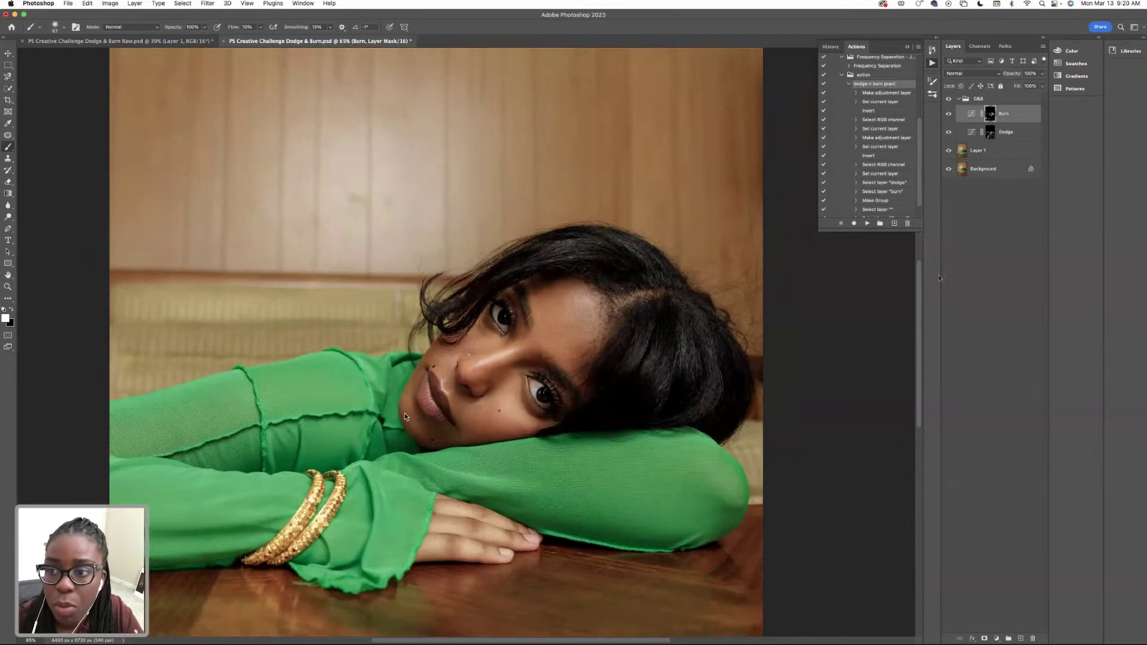
click(948, 100)
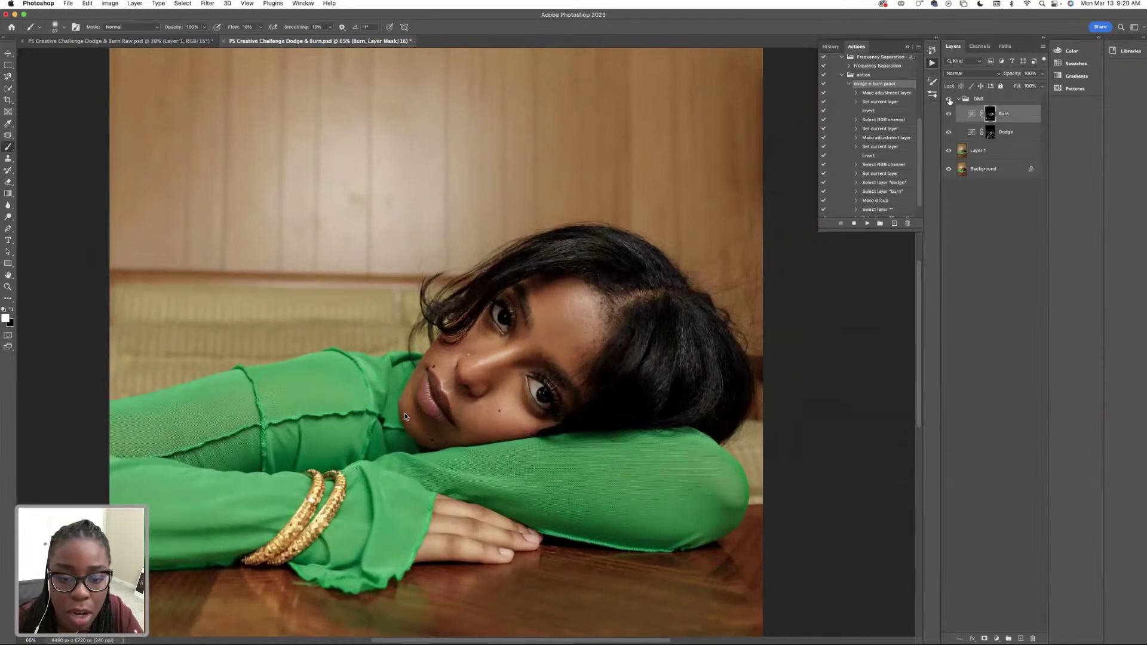
click(948, 99)
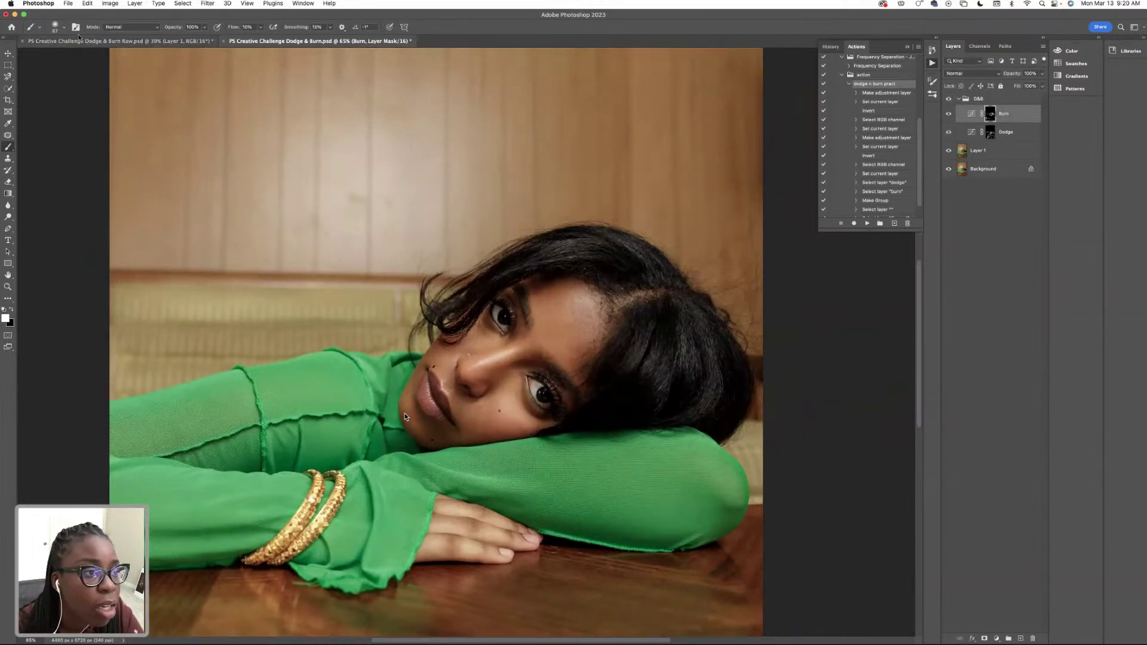
Reduce the soft brush to about 60 px for finer burning on the Burn mask
click(64, 28)
scroll(90, 48, left, 2)
drag(69, 55, 67, 55)
key(Return)
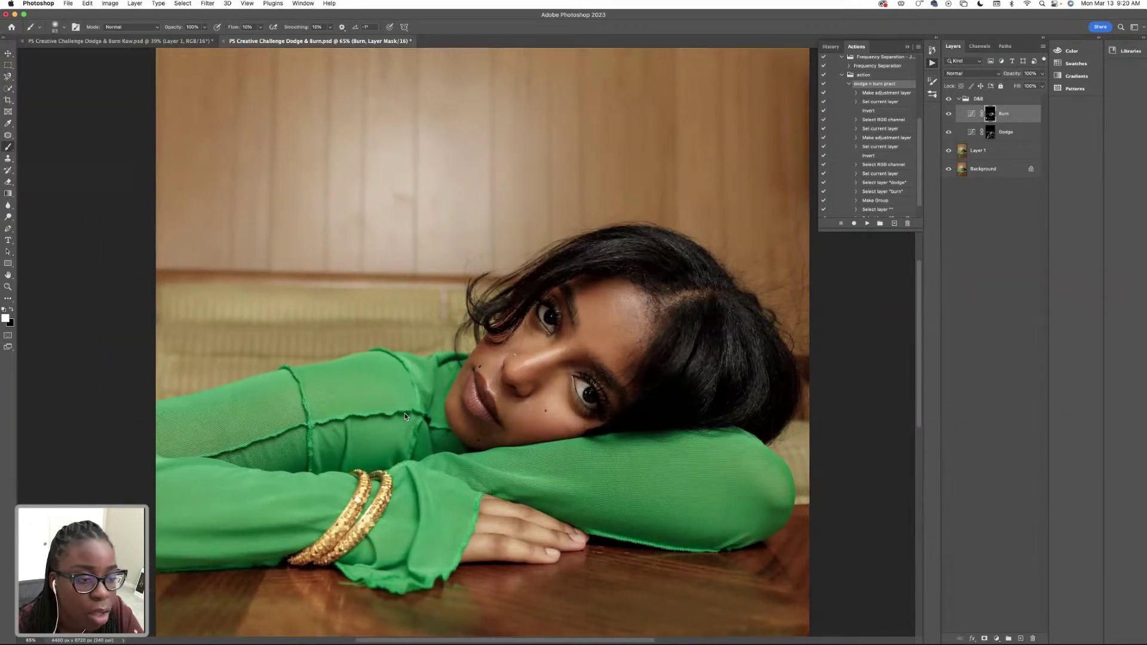
scroll(404, 413, right, 3)
Enlarge the soft brush to about 100 px and select the Dodge layer's mask for dodging
click(57, 29)
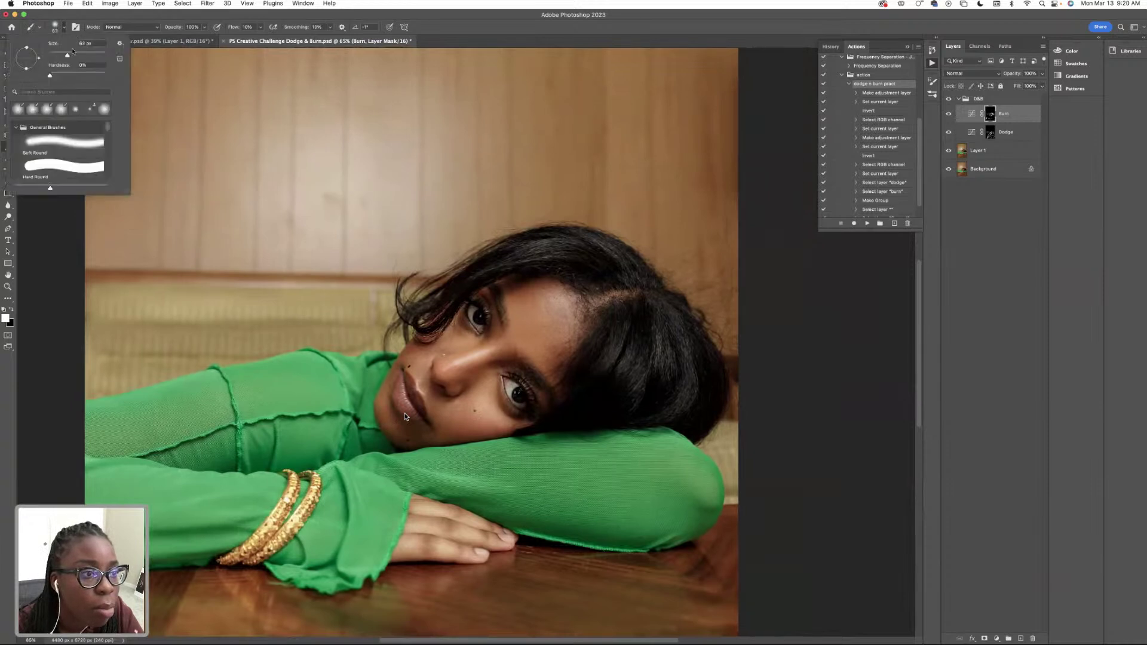
drag(67, 55, 77, 55)
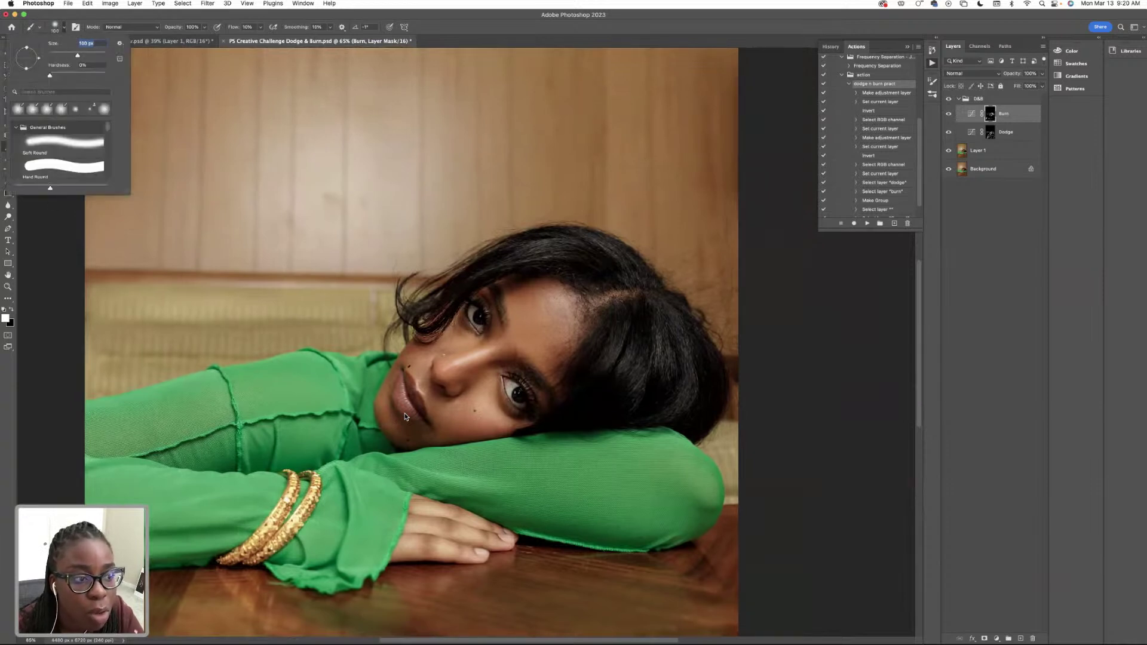
key(Return)
click(992, 133)
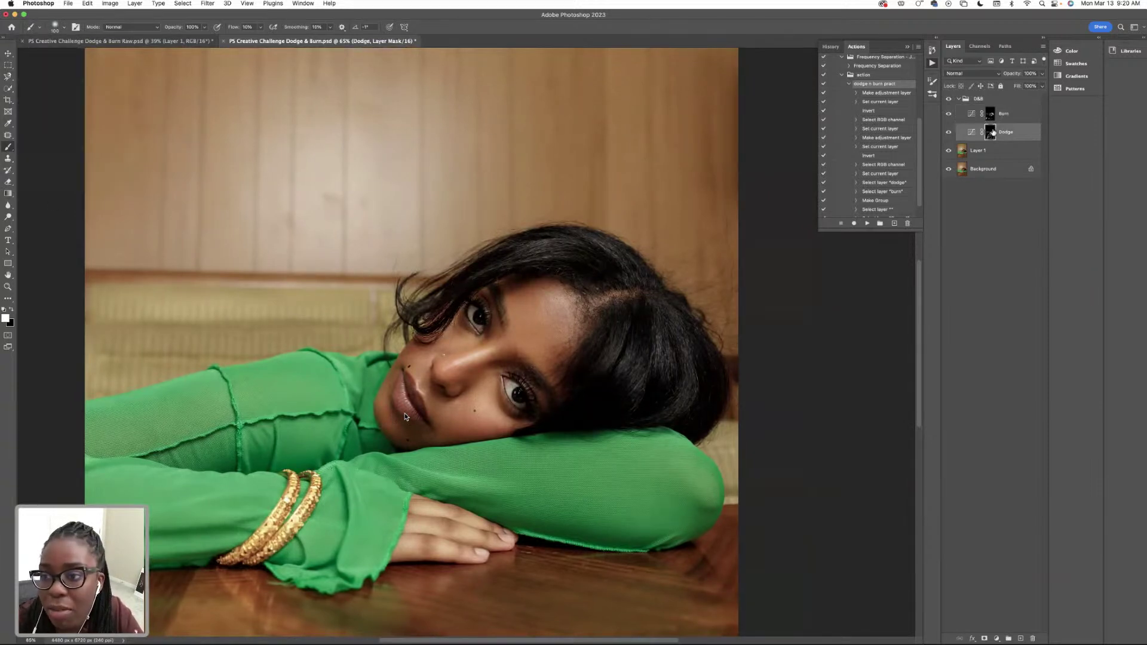
click(993, 114)
click(992, 134)
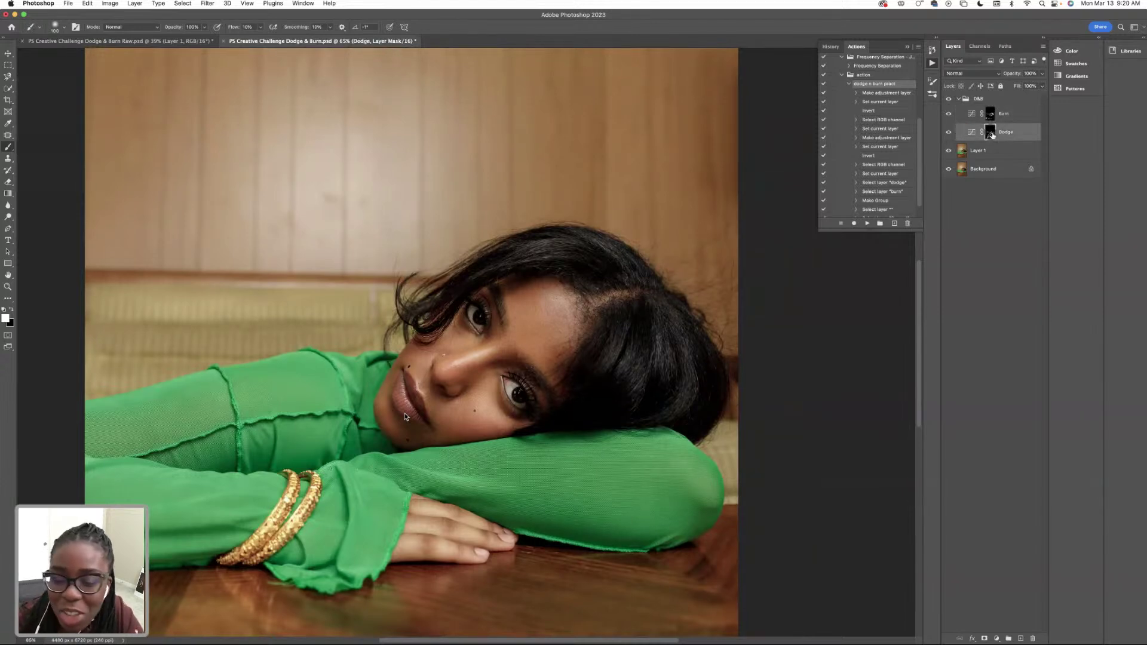
scroll(406, 417, up, 3)
scroll(406, 417, down, 1)
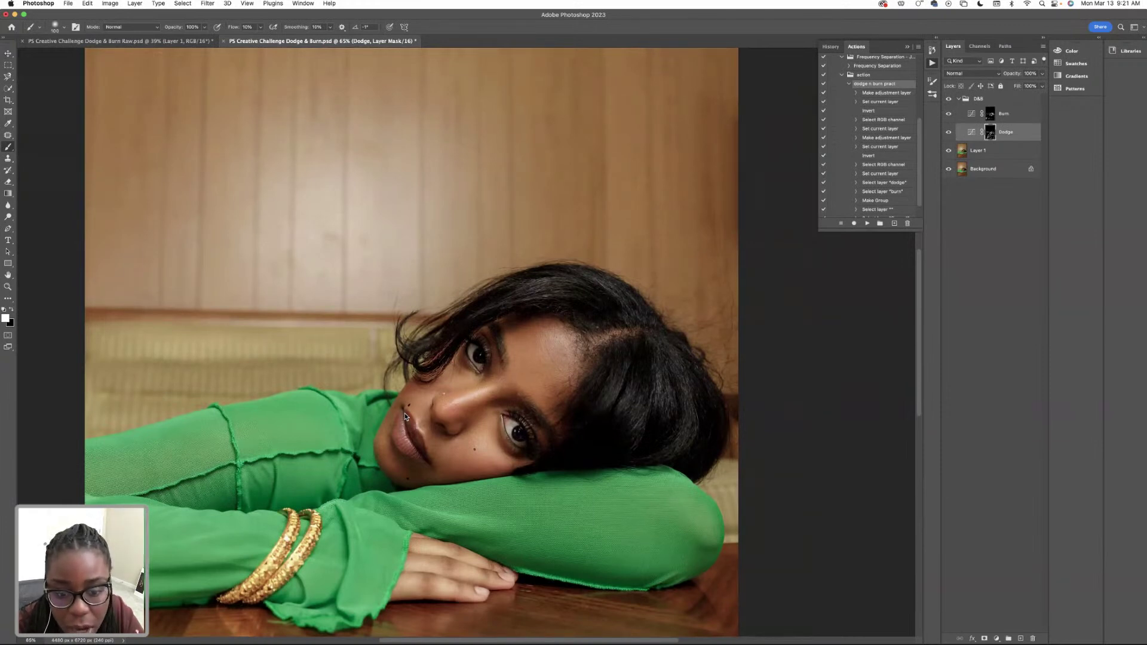
Select the Burn layer's mask and reduce the soft brush in stages to about 68 px
click(991, 117)
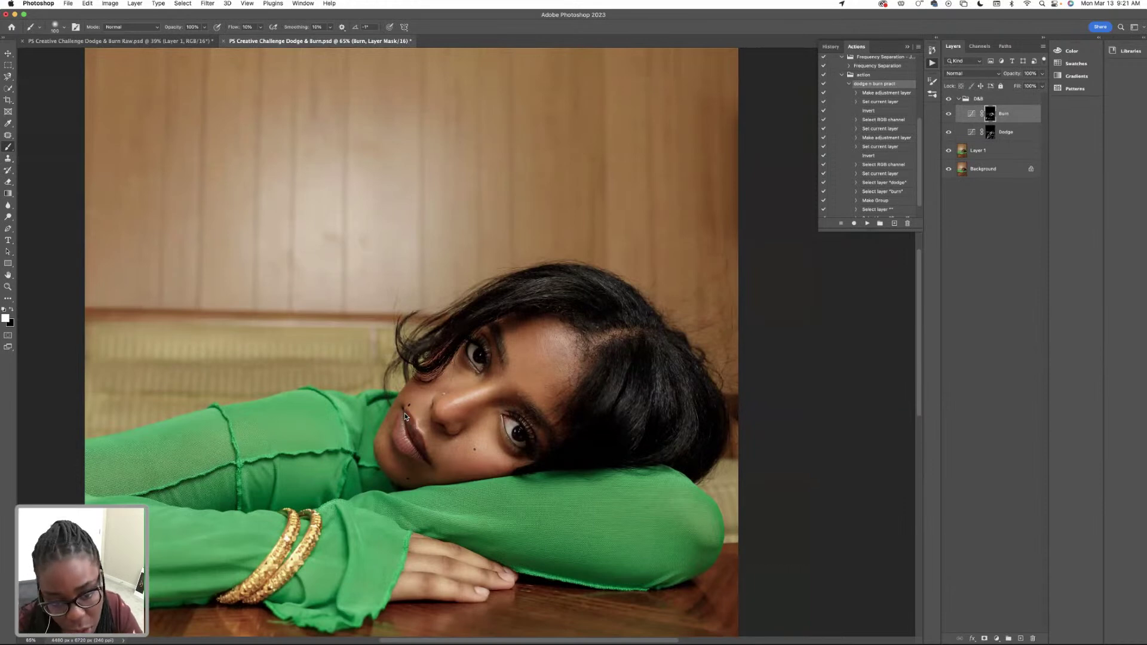
click(64, 28)
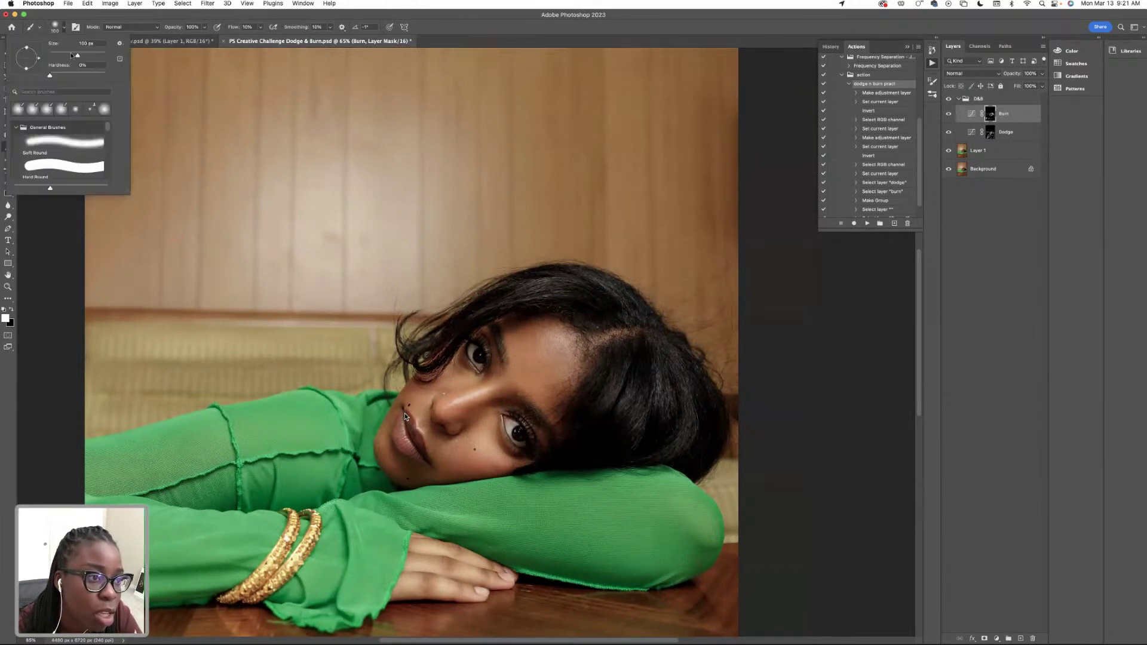
click(71, 55)
key(Return)
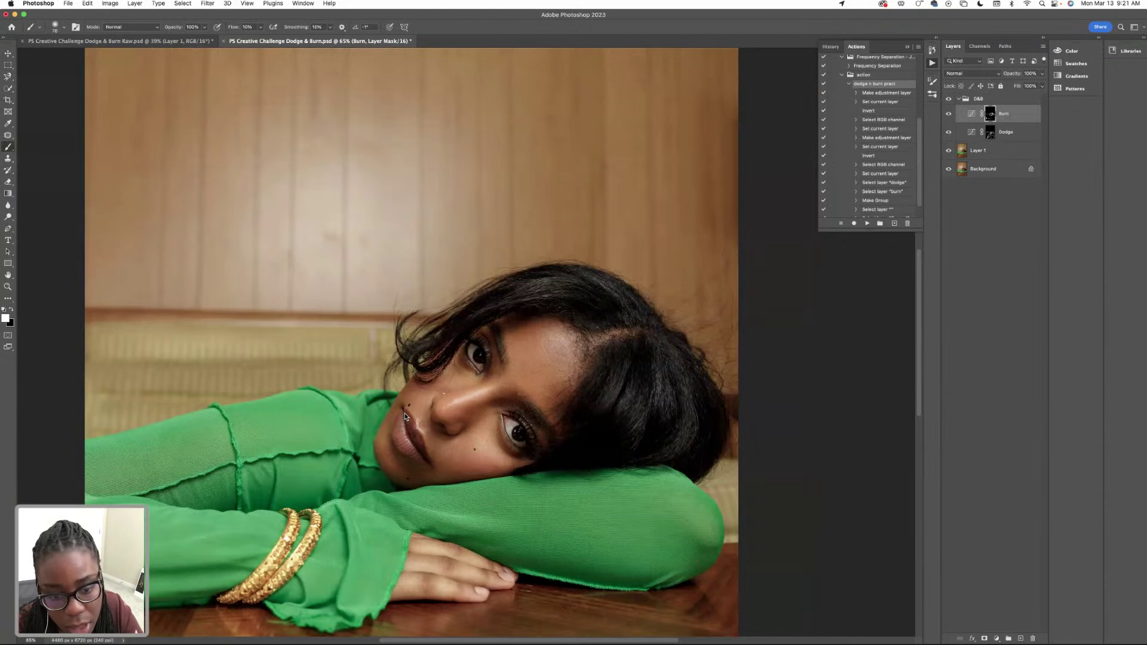
scroll(405, 416, right, 1)
click(64, 28)
drag(64, 55, 69, 56)
key(Return)
click(64, 28)
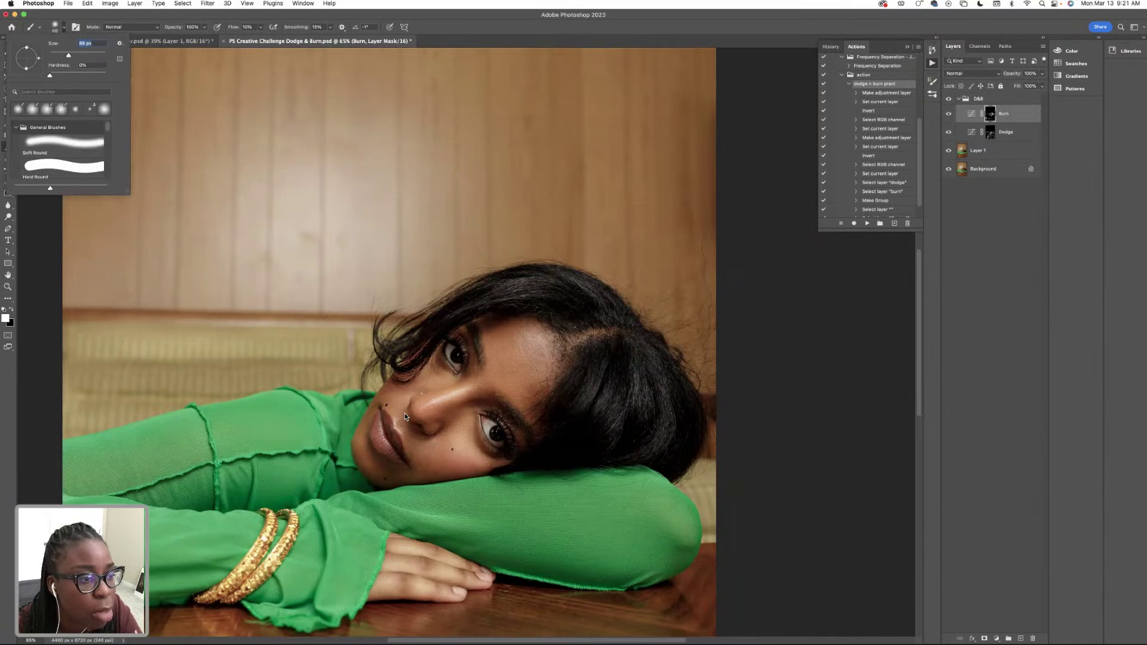
key(Return)
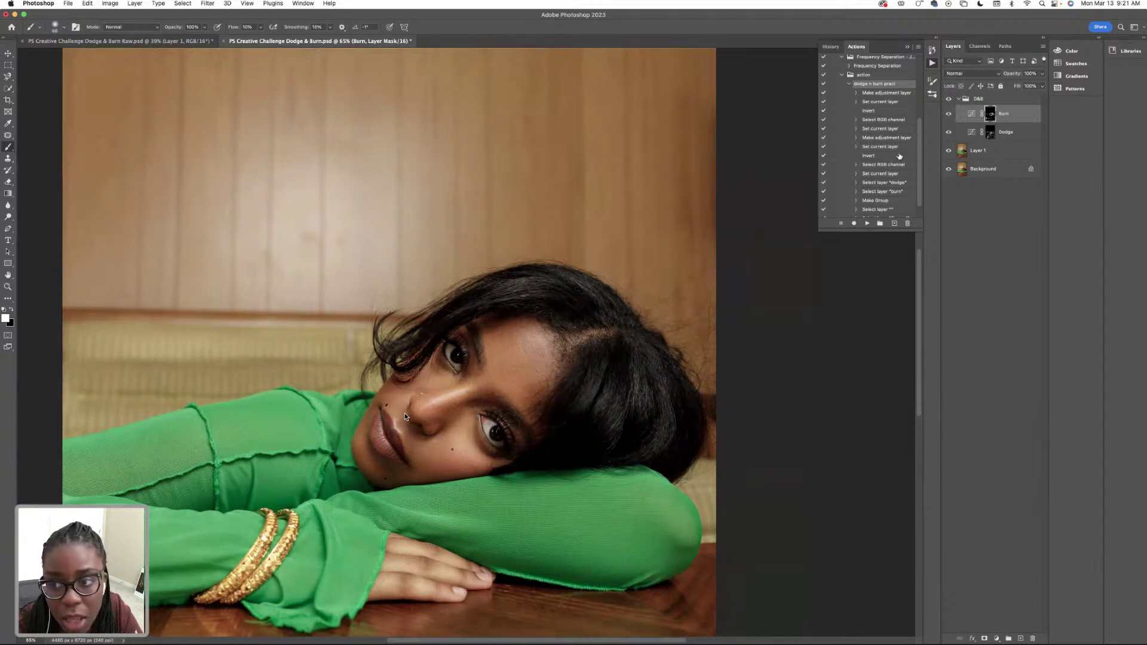
Hide and show the Burn layer to examine its effect, and select the Dodge layer's mask
click(949, 115)
click(948, 114)
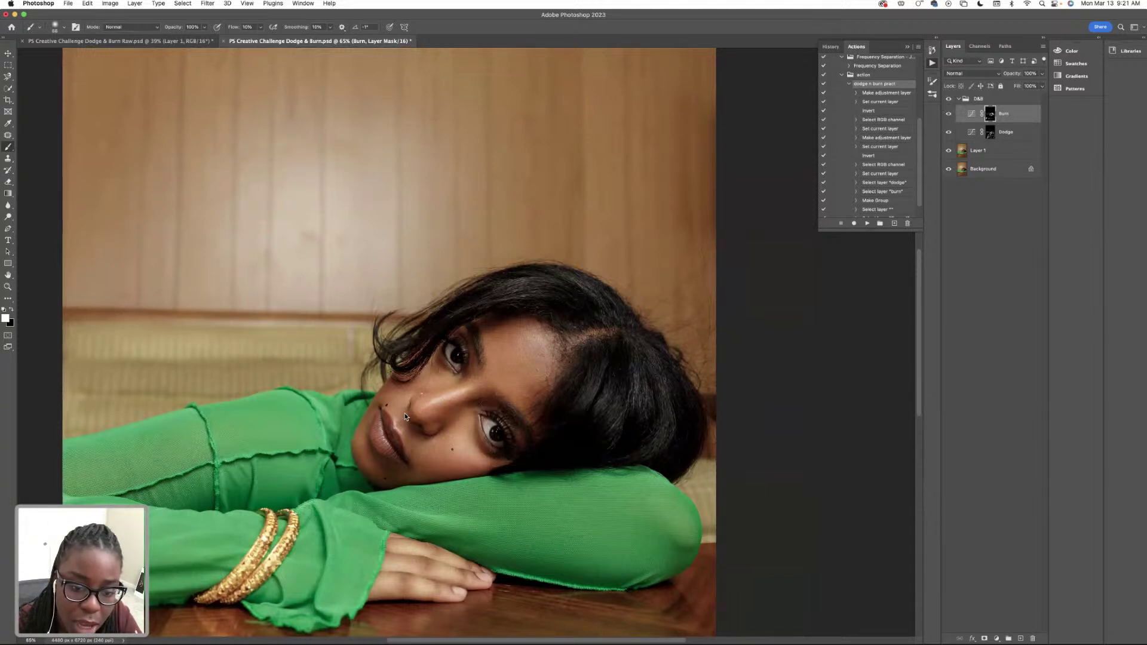
click(989, 132)
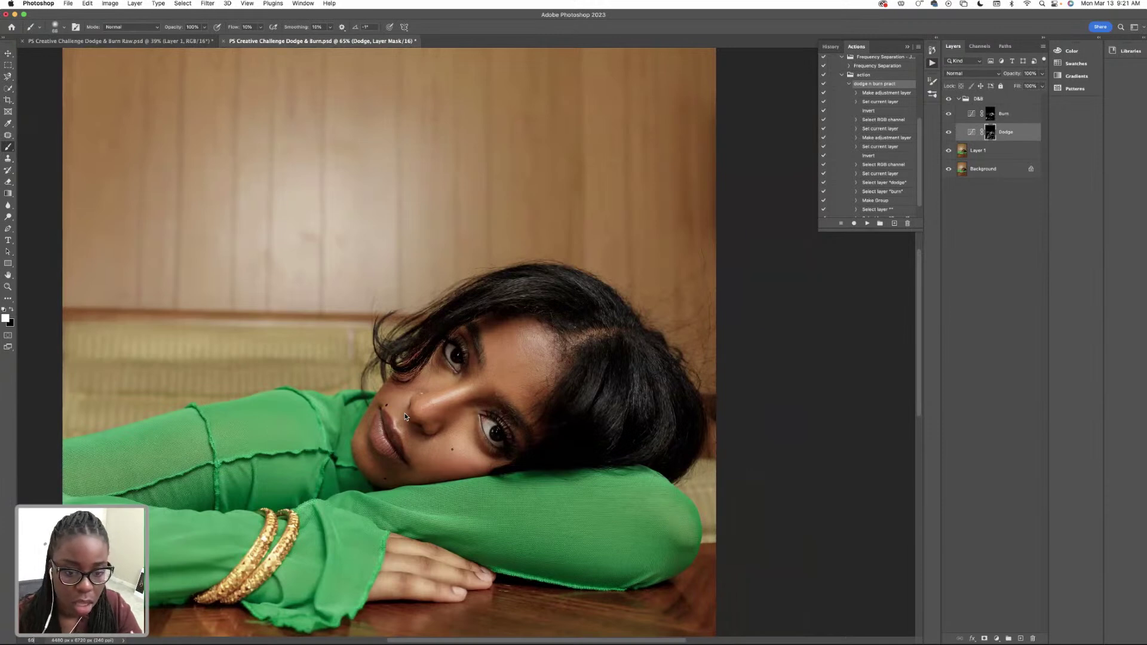
Fit the whole portrait in view, compare it with the D&B group hidden and shown, and collapse the group
key(super+minus)
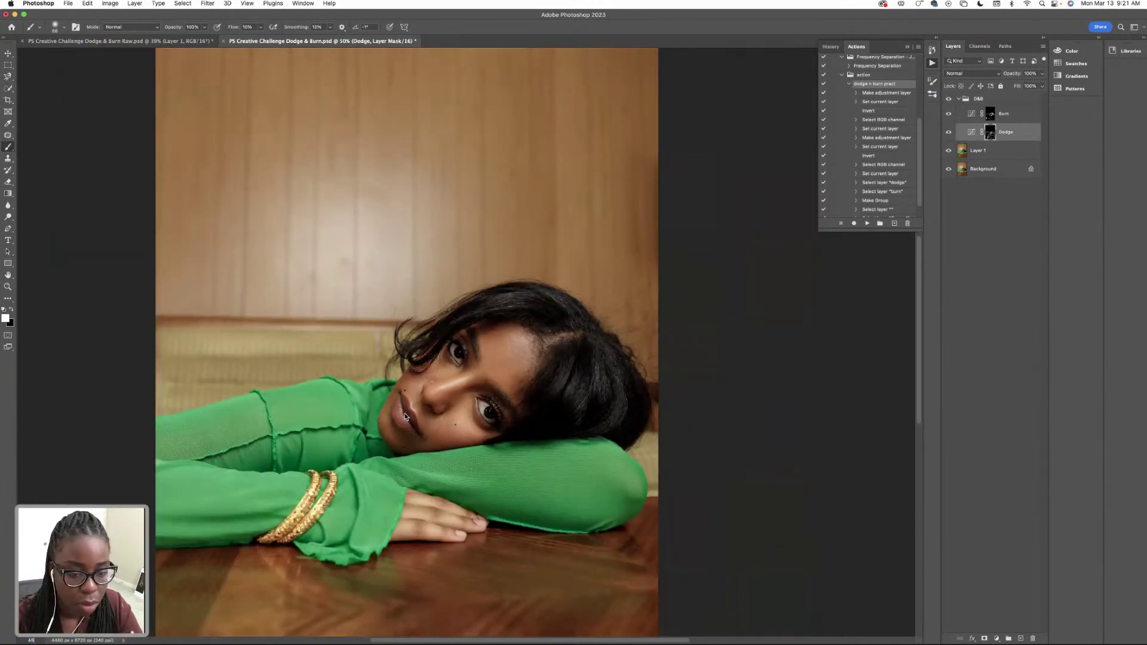
key(Return)
key(super+0)
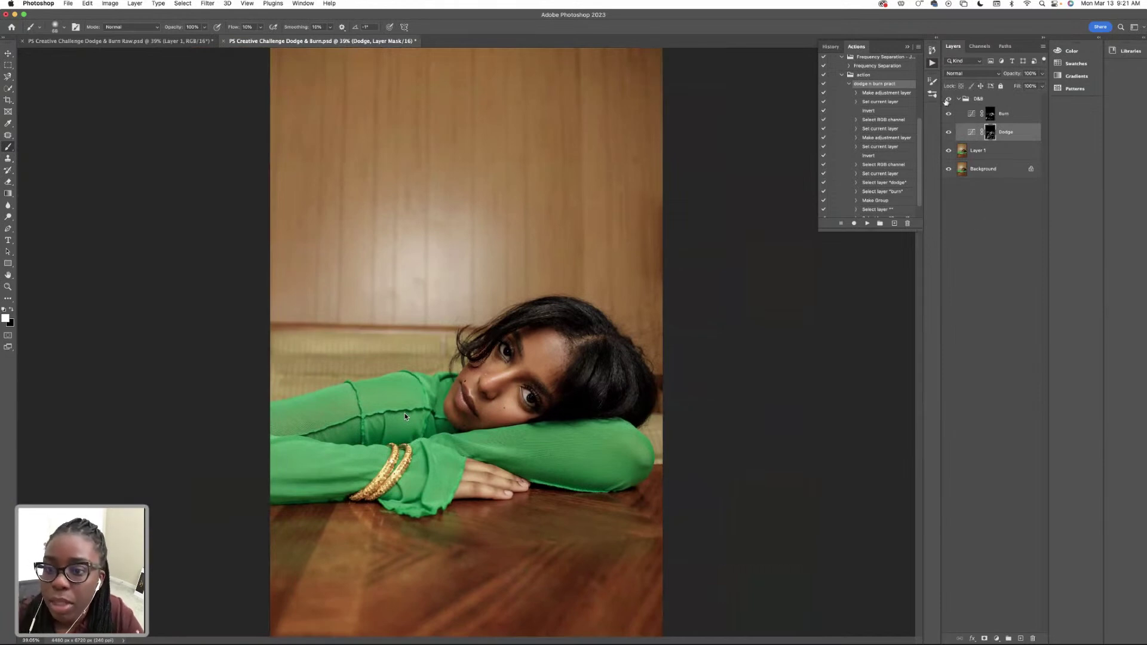
click(948, 99)
click(948, 100)
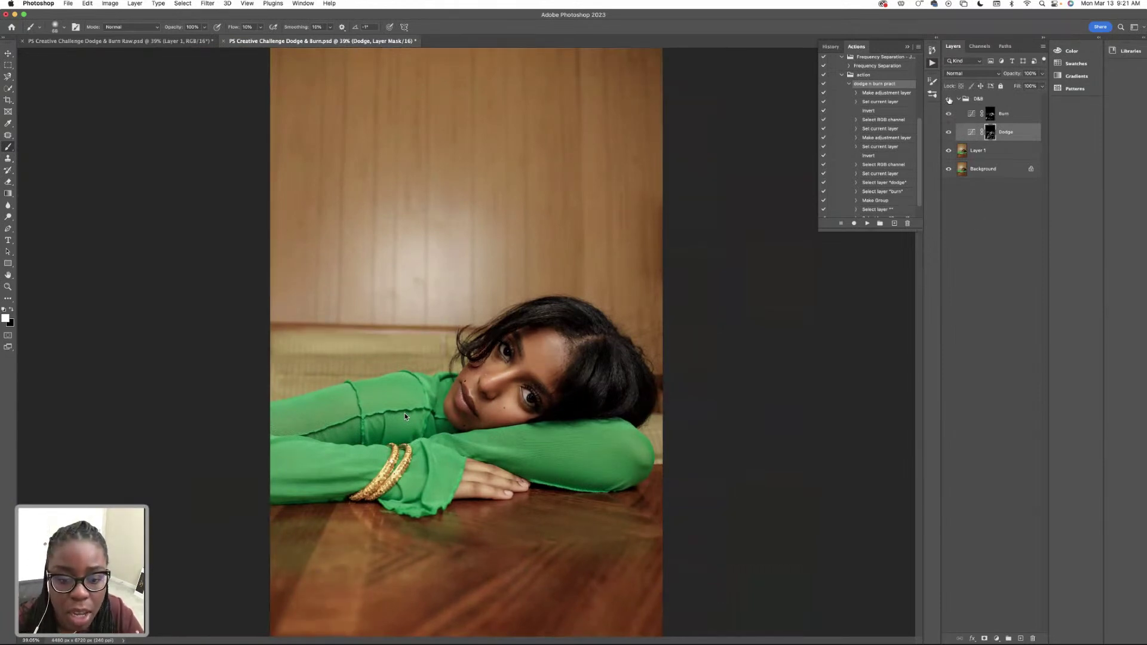
click(949, 100)
click(948, 100)
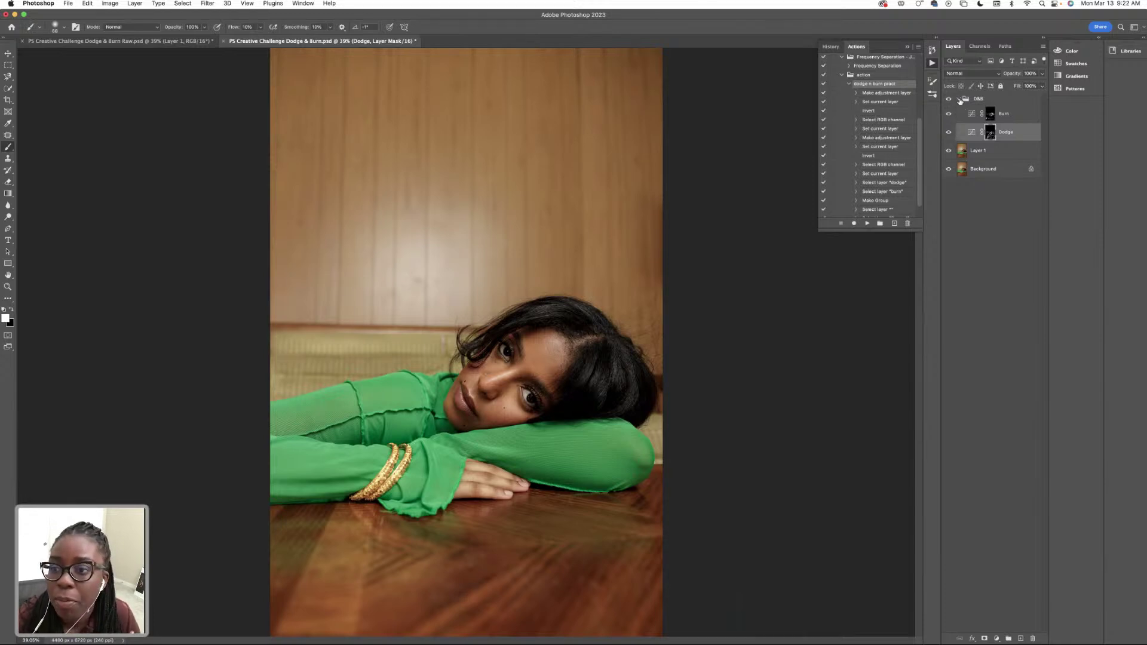
click(960, 99)
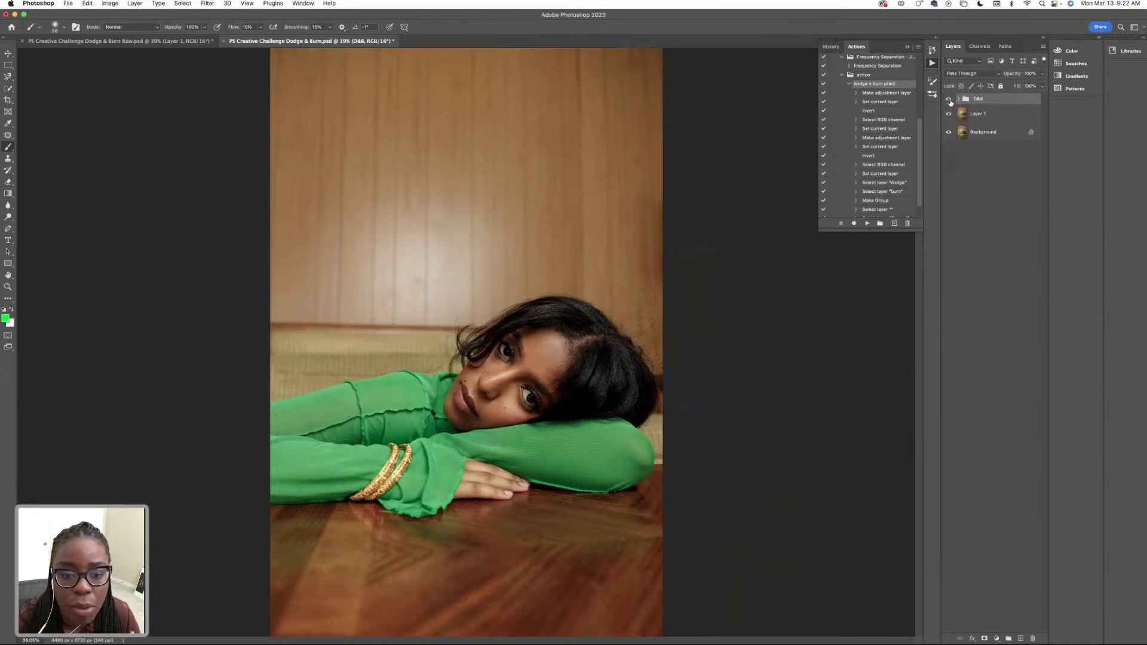
Compare the retouched portrait with the marked-up Raw document, hiding and showing the Raw document's Layer 1
click(110, 41)
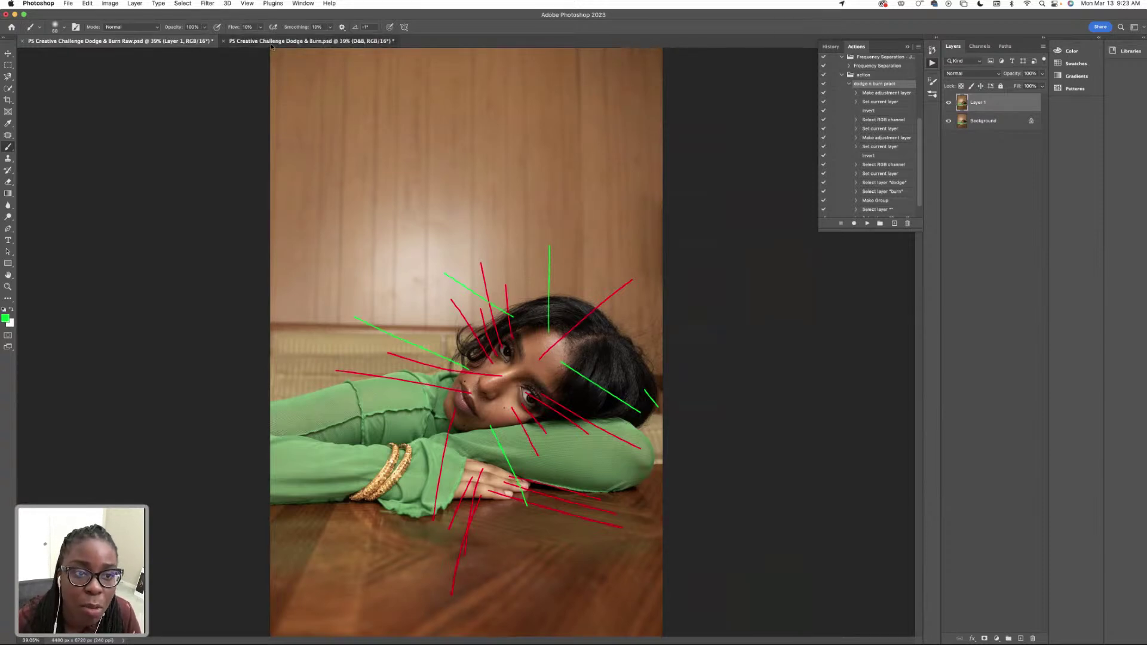
click(308, 40)
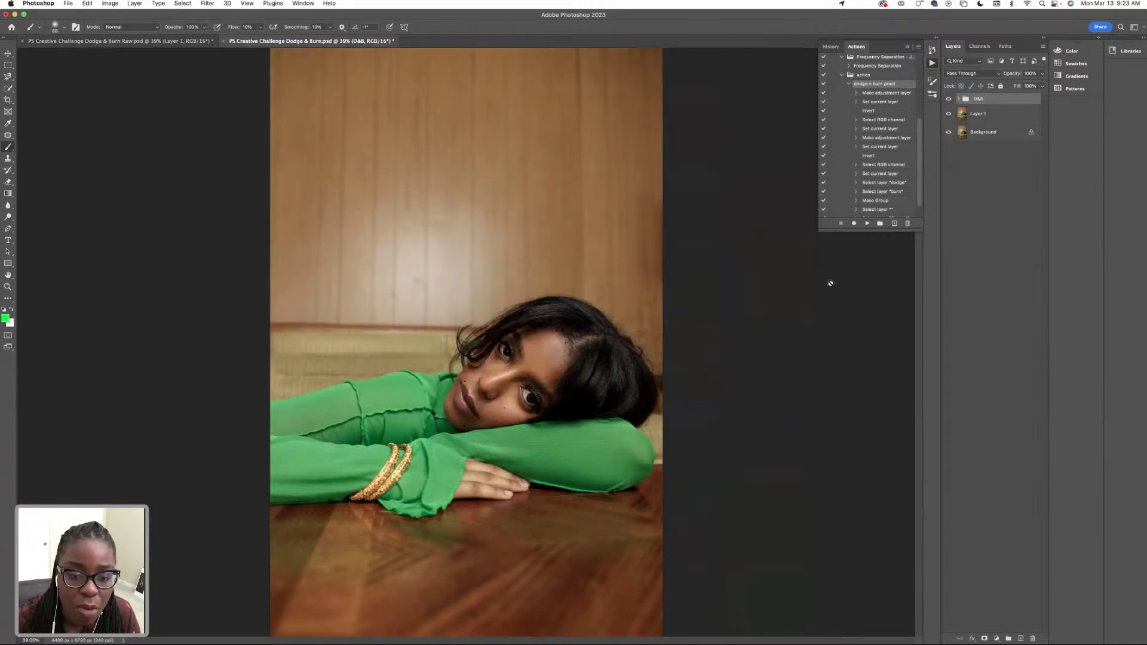
click(186, 42)
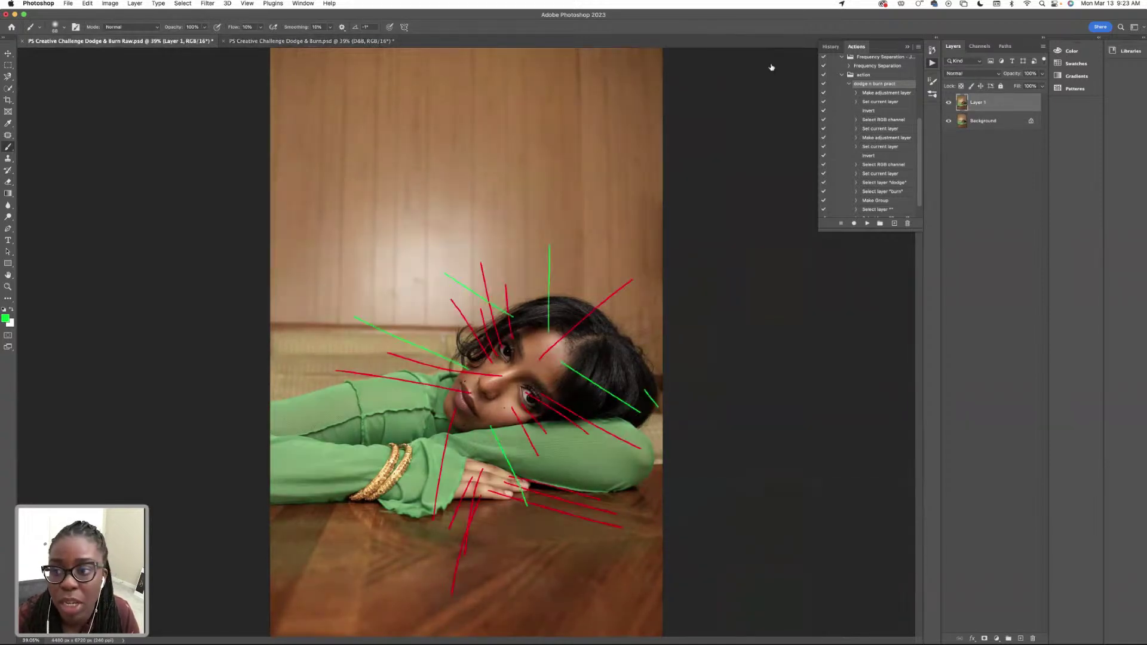
click(948, 102)
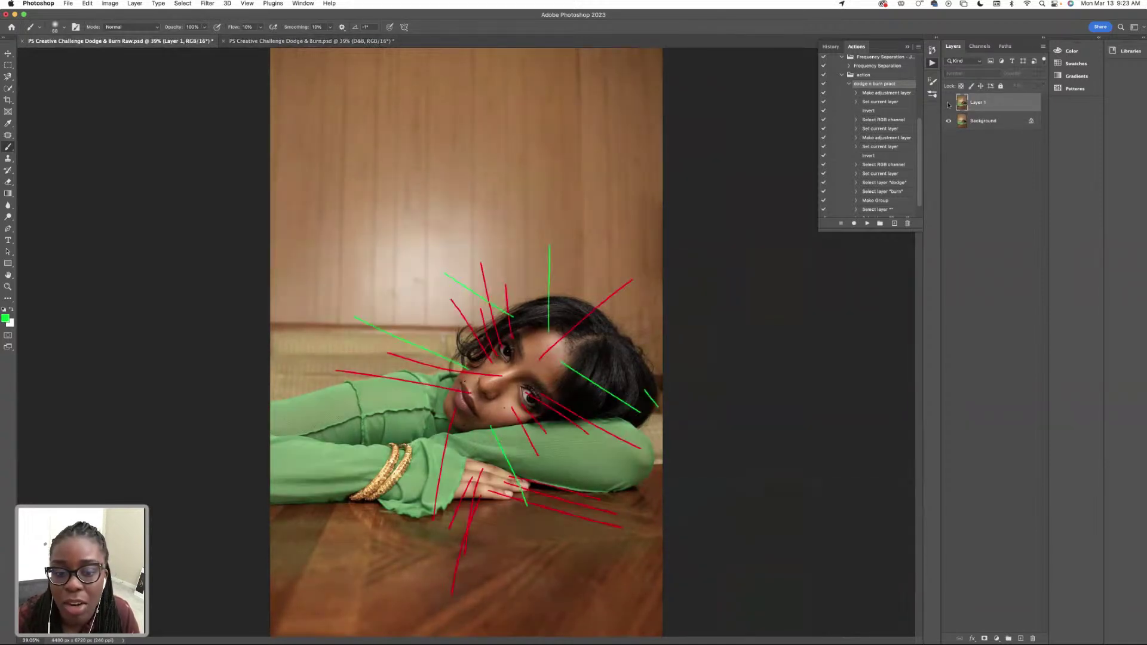
click(357, 42)
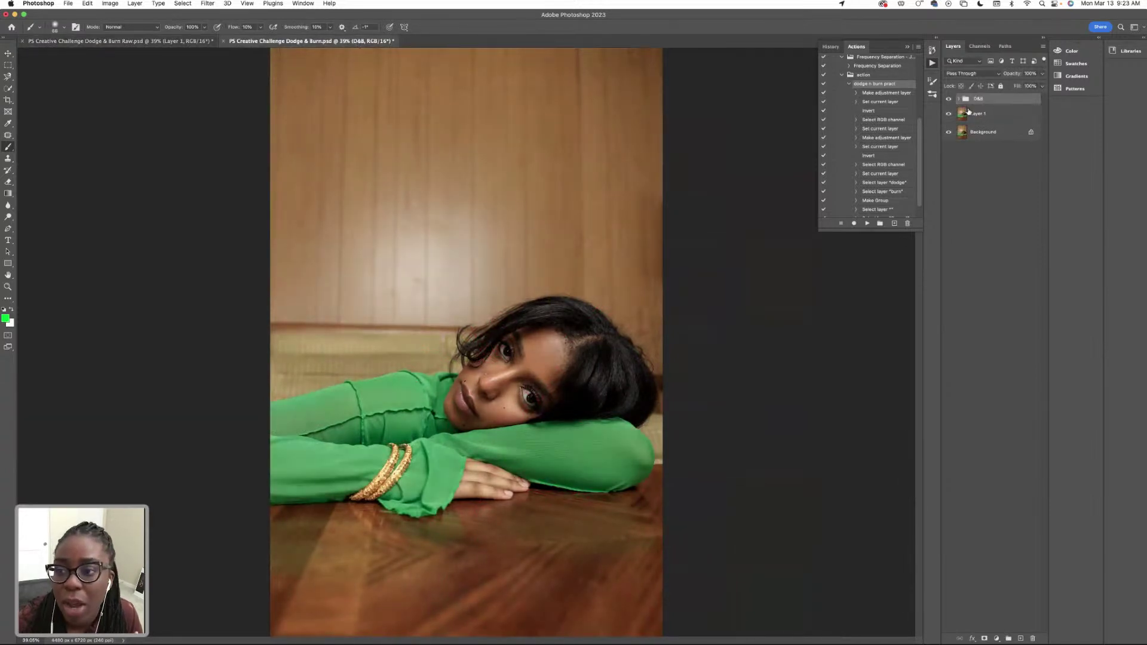
click(195, 43)
click(948, 102)
click(366, 41)
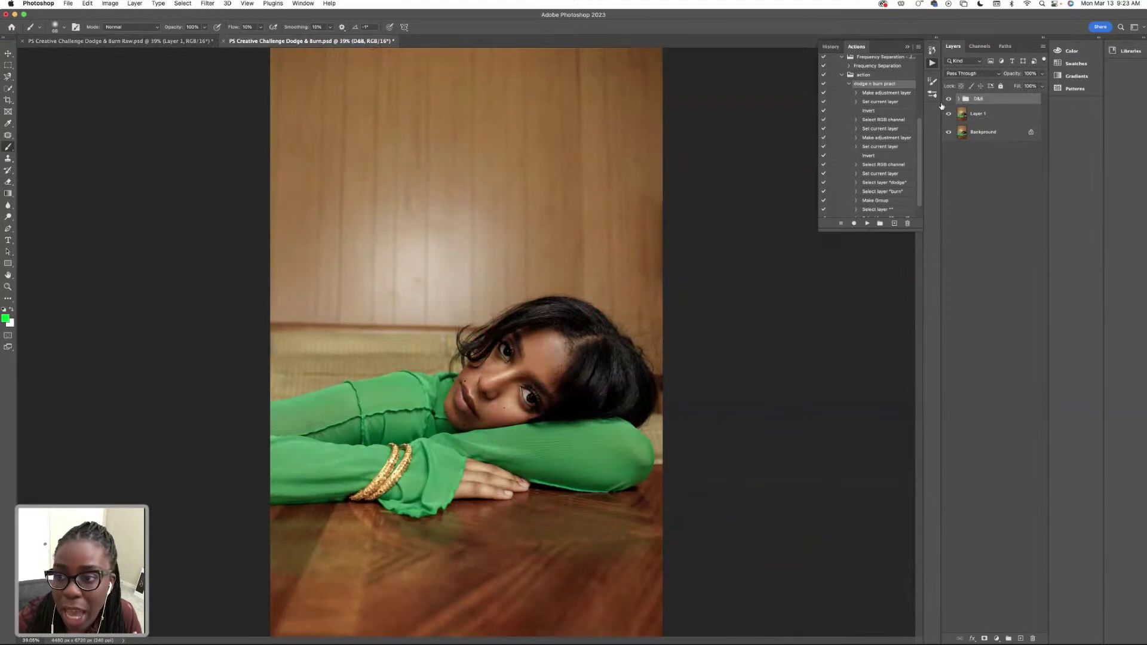
Expand the D&B group, select the Dodge layer's mask and enlarge the soft brush to about 131 px
click(958, 98)
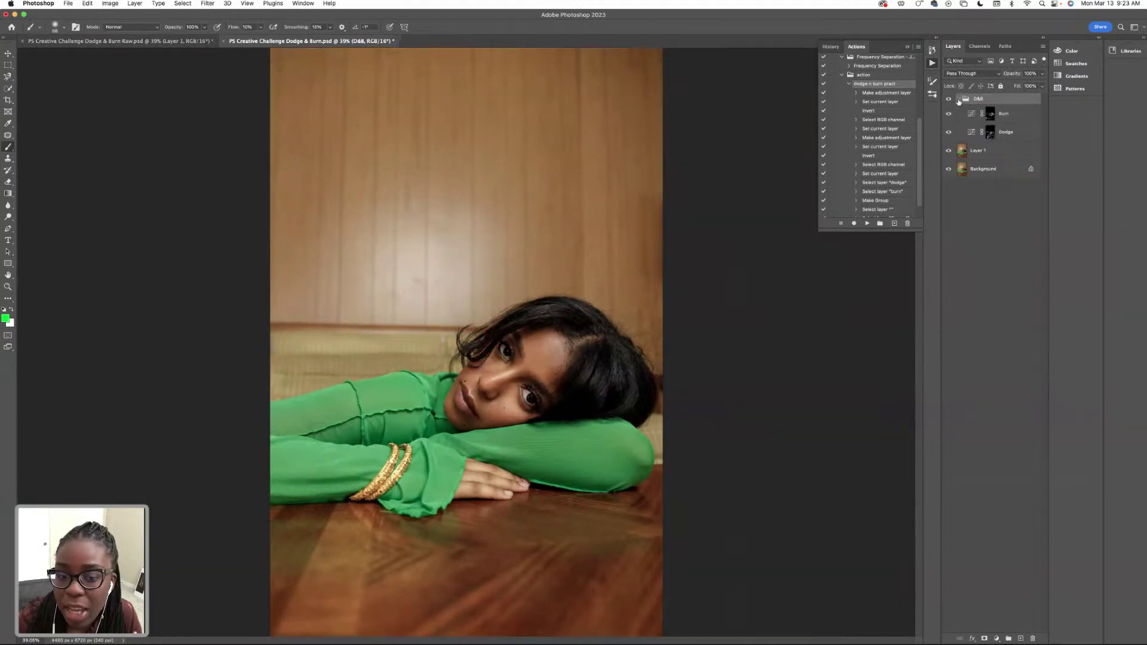
click(974, 137)
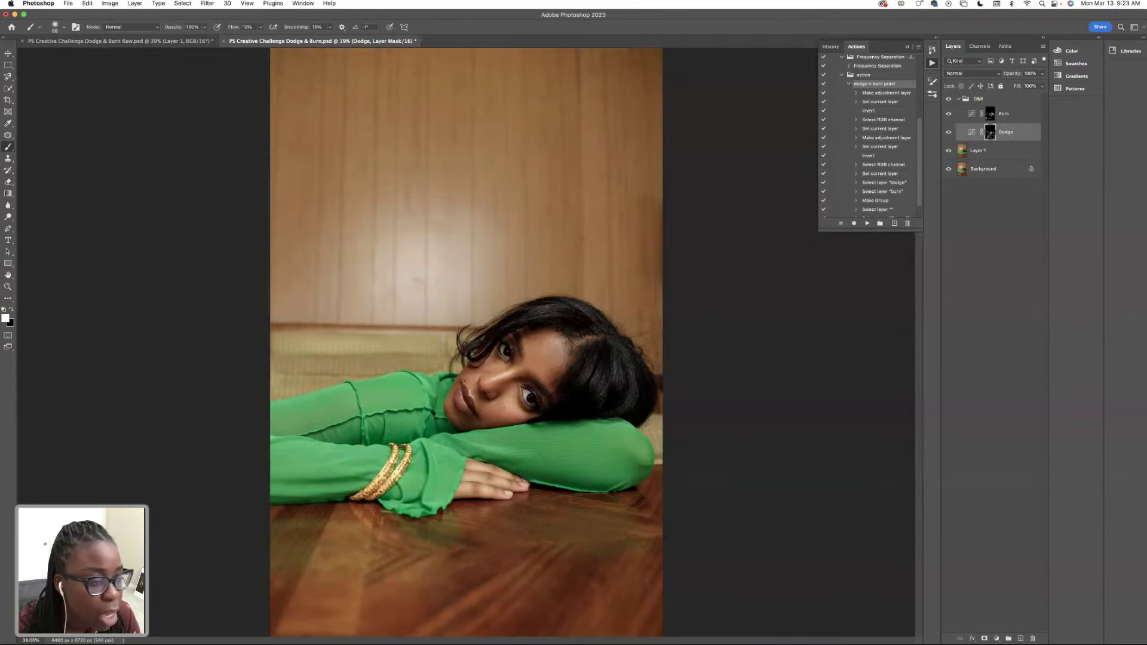
click(64, 27)
click(81, 54)
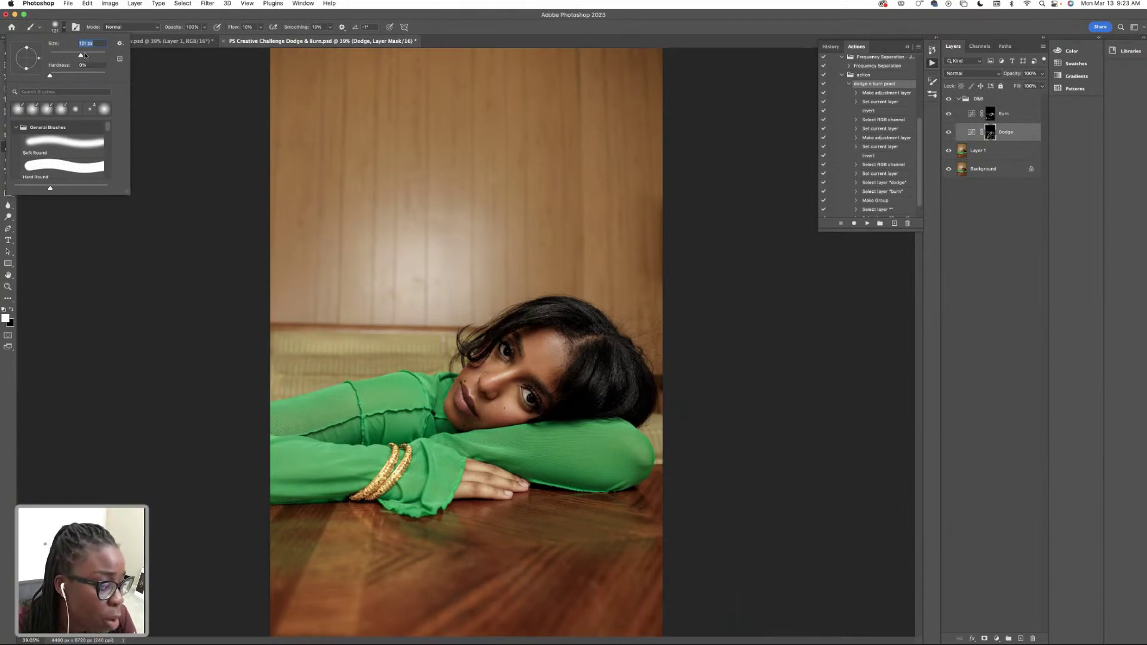
key(Escape)
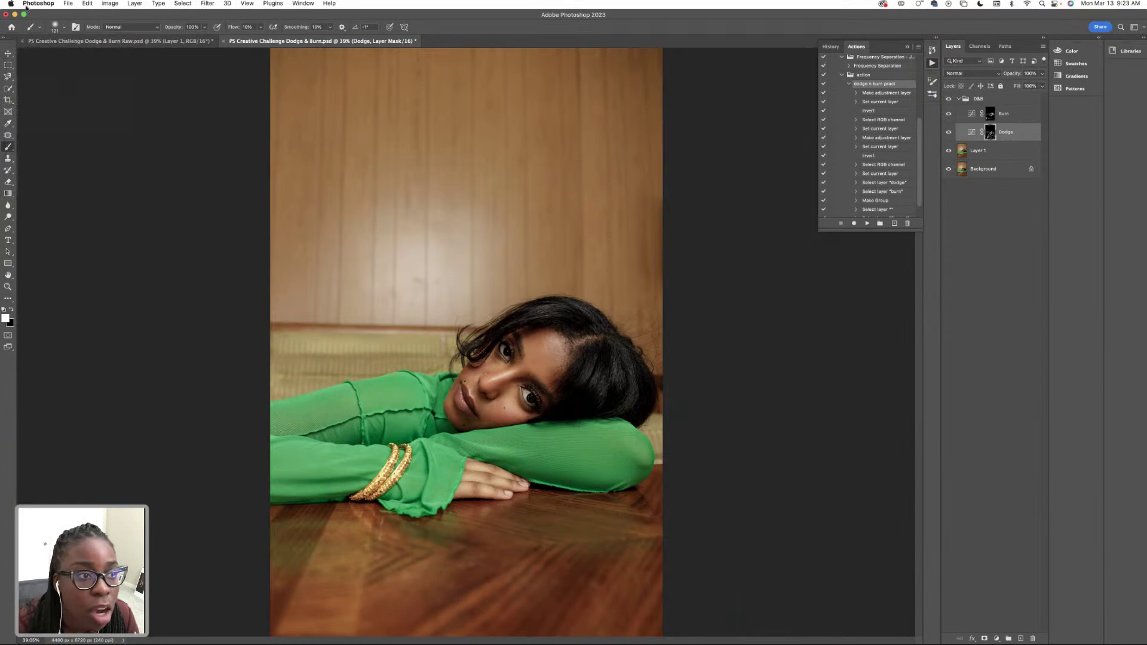
Enlarge the soft brush to about 184 px for the Dodge mask, and reduce it to about 137 px
click(63, 28)
drag(85, 55, 91, 55)
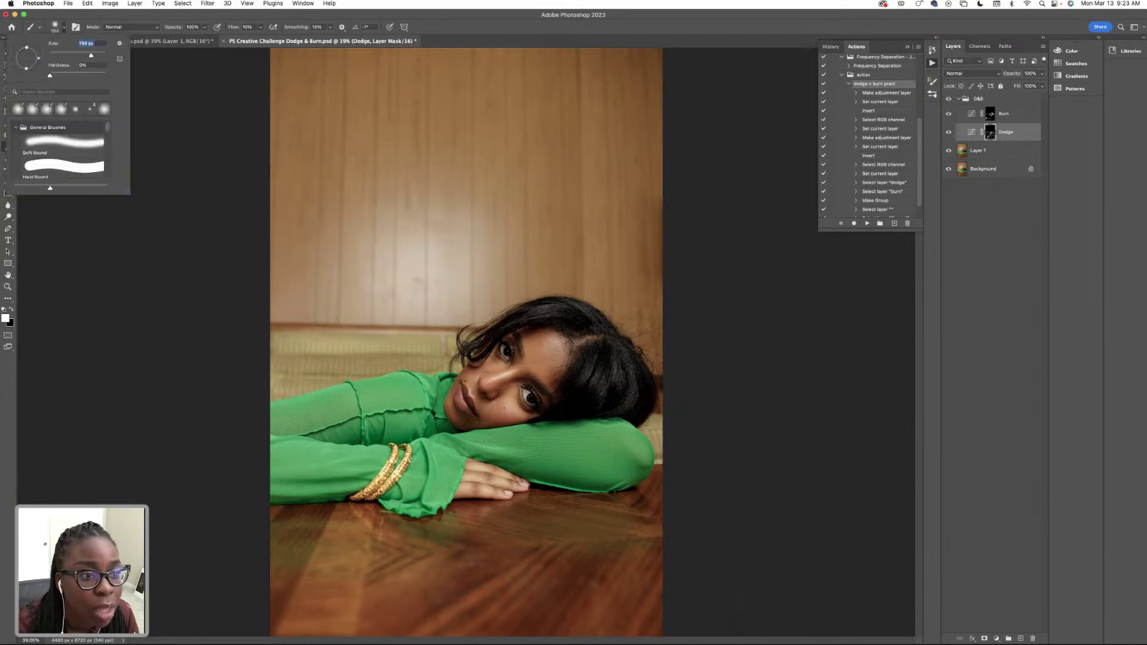
key(Return)
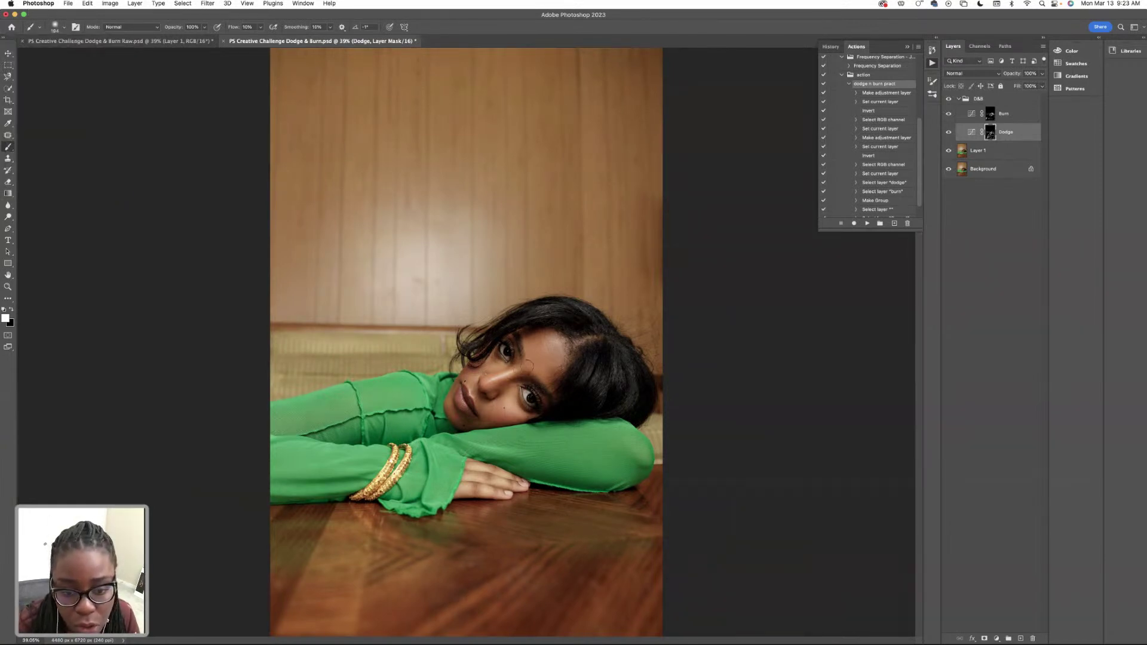
click(65, 27)
drag(87, 54, 81, 55)
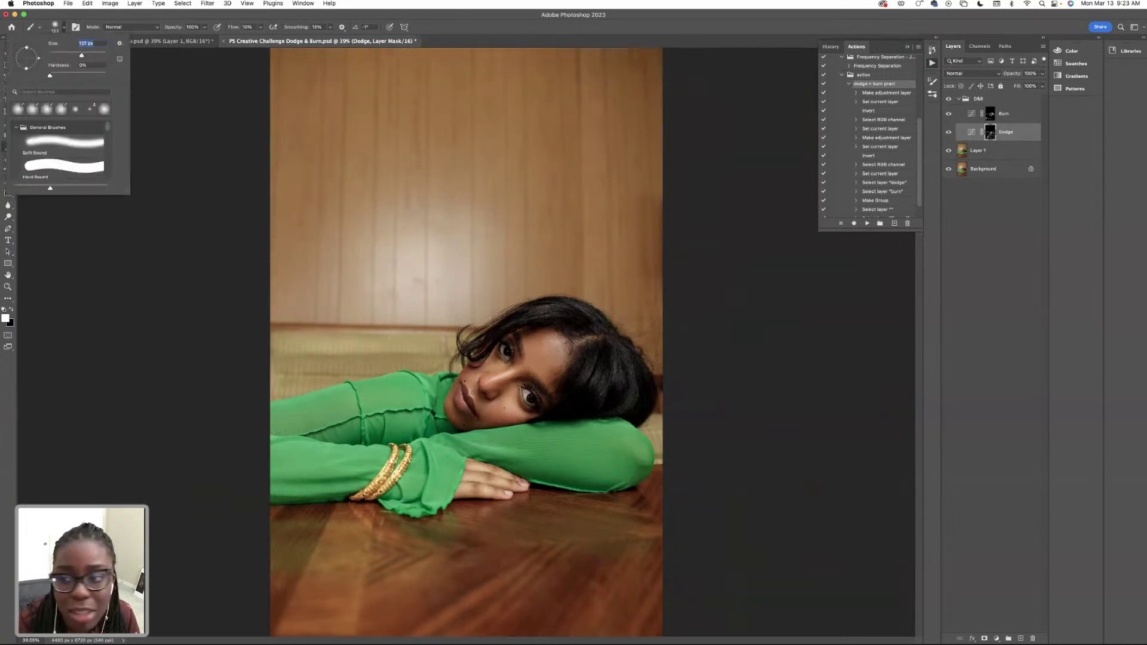
Select the Burn layer's mask and enlarge the soft brush to about 380 px
click(990, 115)
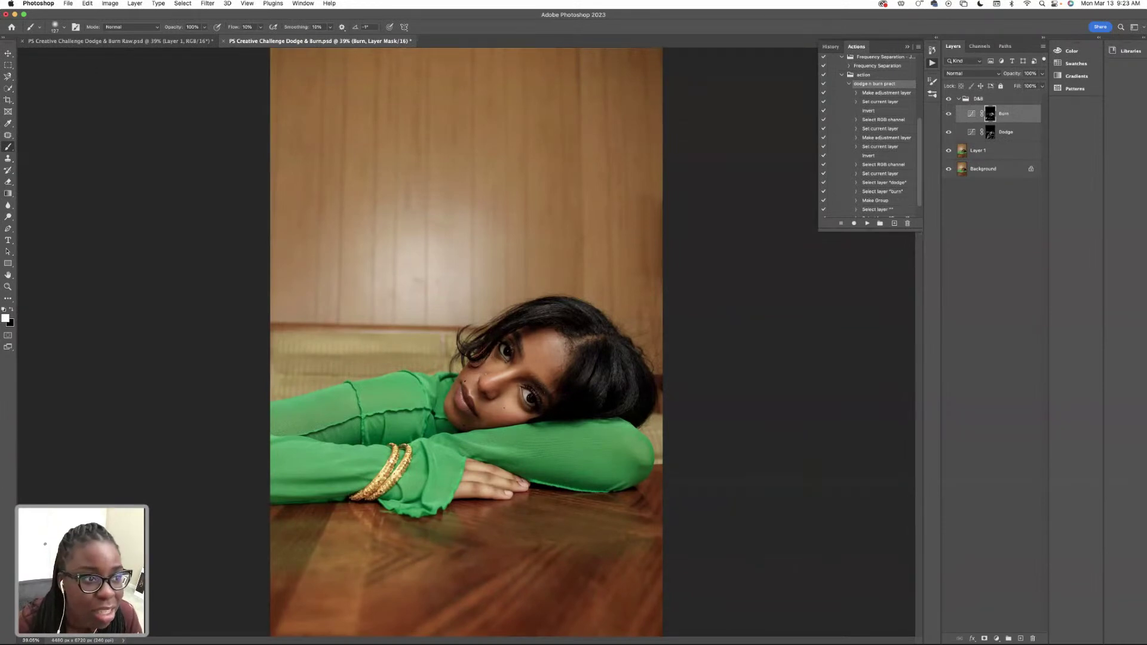
click(62, 27)
drag(82, 55, 97, 55)
key(Return)
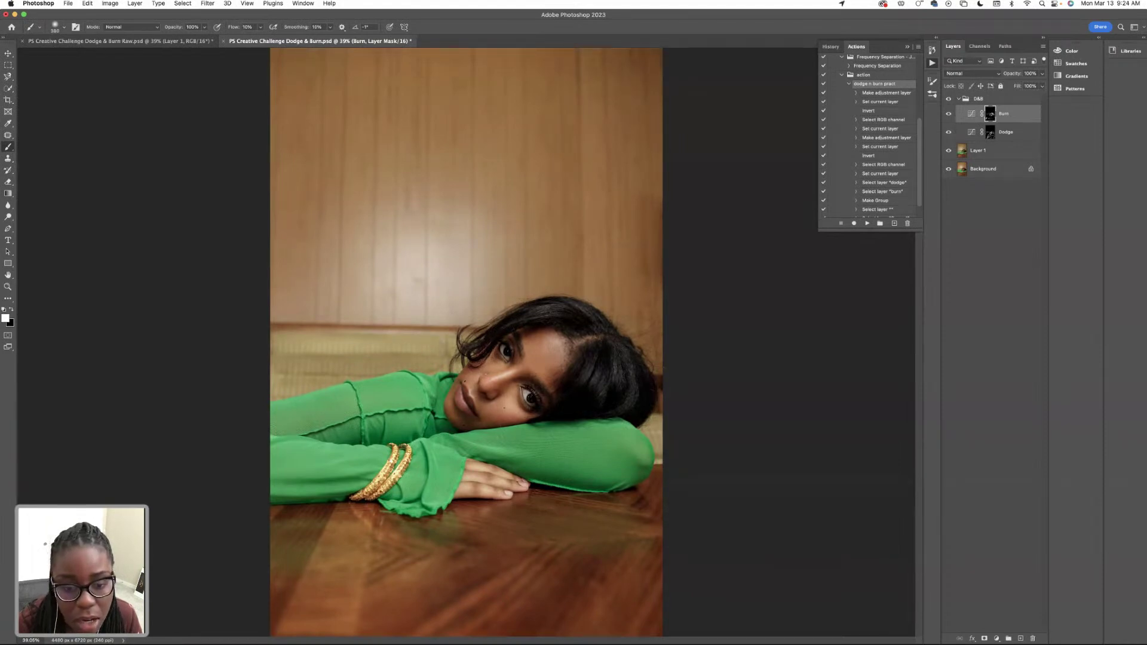
click(64, 27)
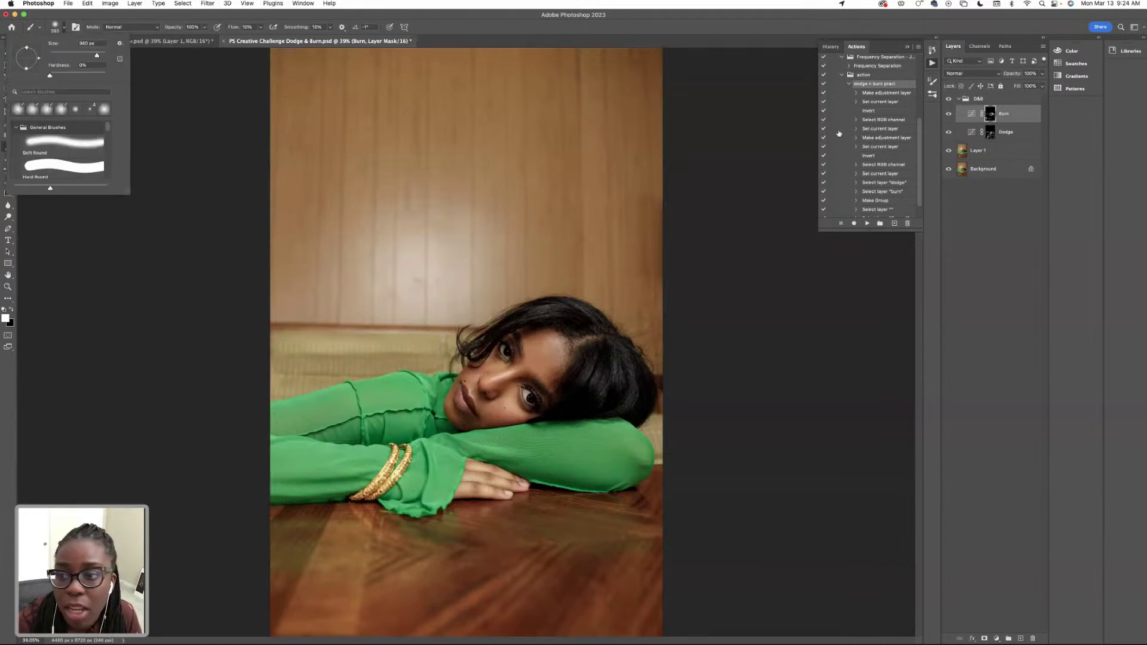
Select the Dodge layer's mask, shrink the soft brush for finer dodging, and enlarge it again
click(986, 132)
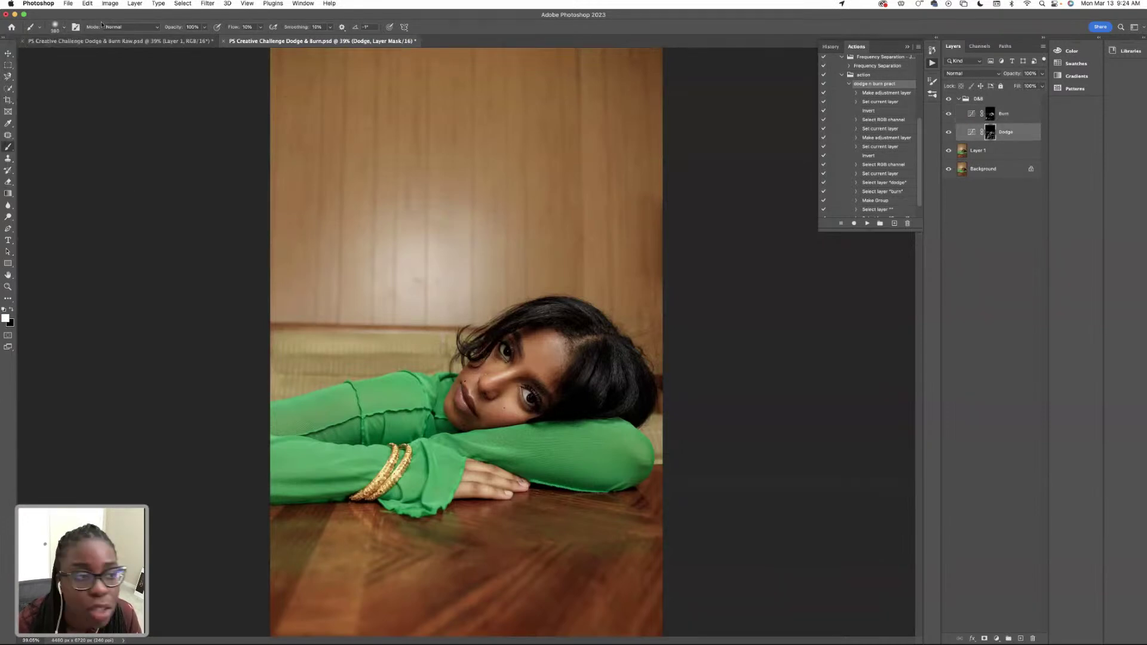
click(55, 27)
drag(94, 54, 73, 55)
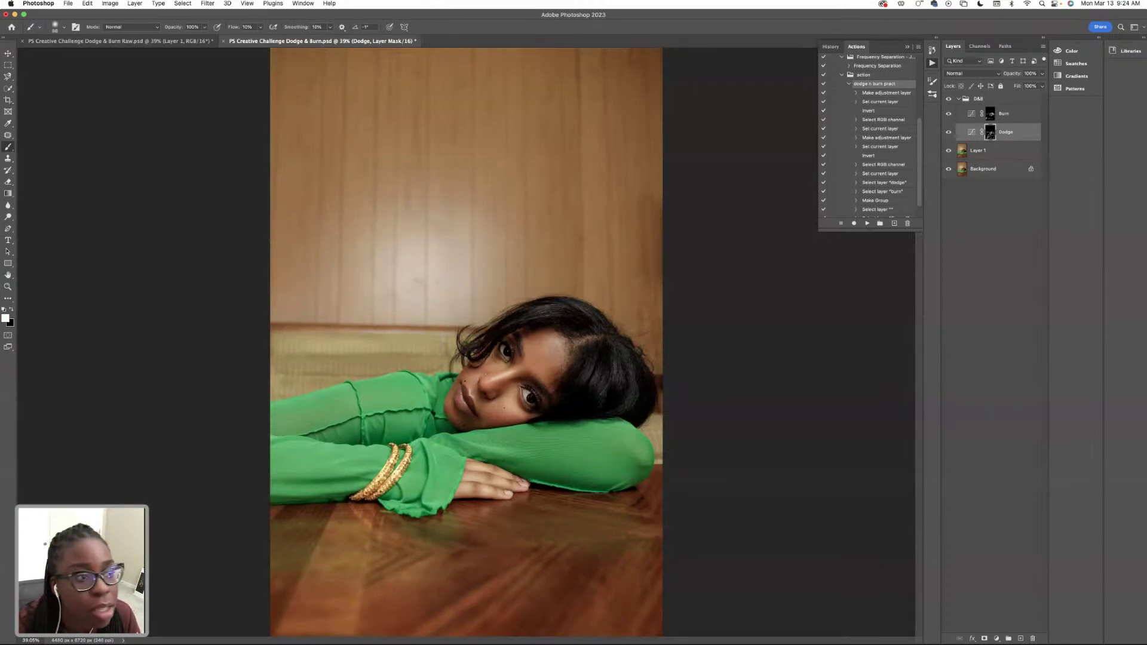
click(64, 28)
drag(88, 55, 99, 55)
click(63, 28)
click(64, 28)
click(197, 103)
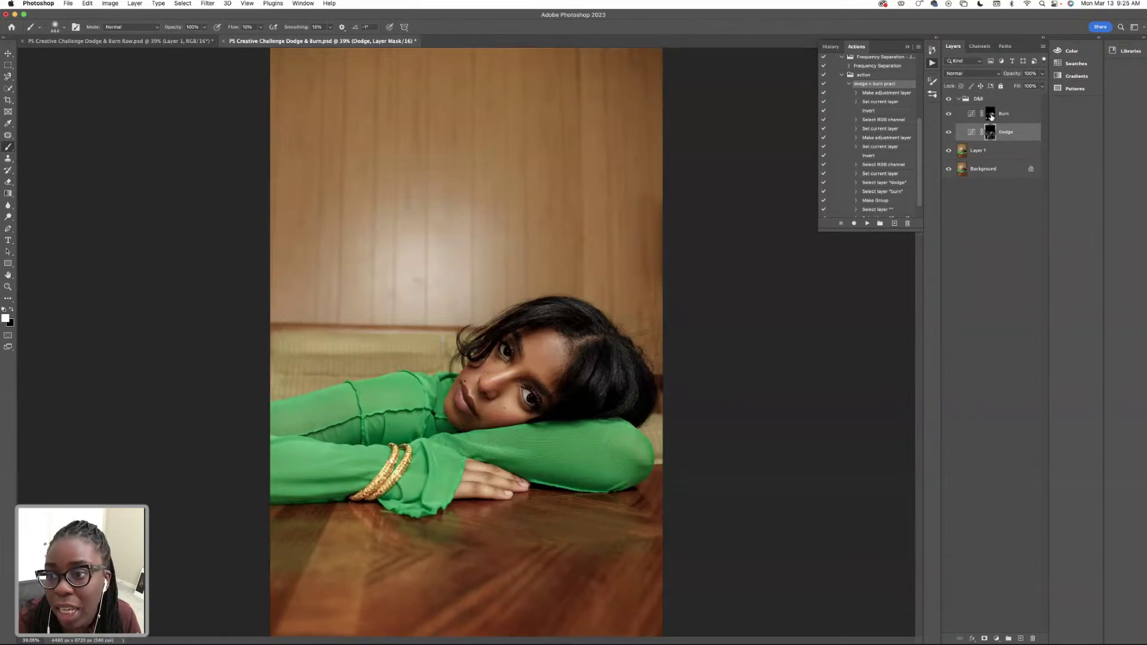
Return to the Burn layer's mask and set the soft brush to about 380 px for broad burning
click(990, 117)
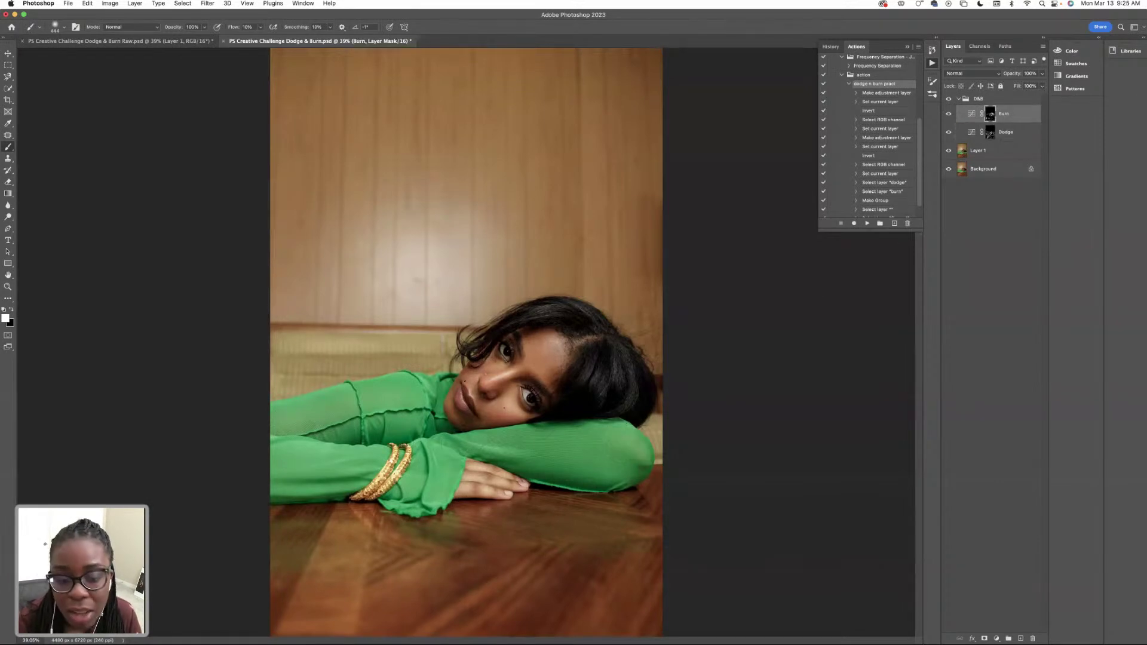
click(63, 27)
drag(79, 56, 95, 56)
key(Return)
click(54, 25)
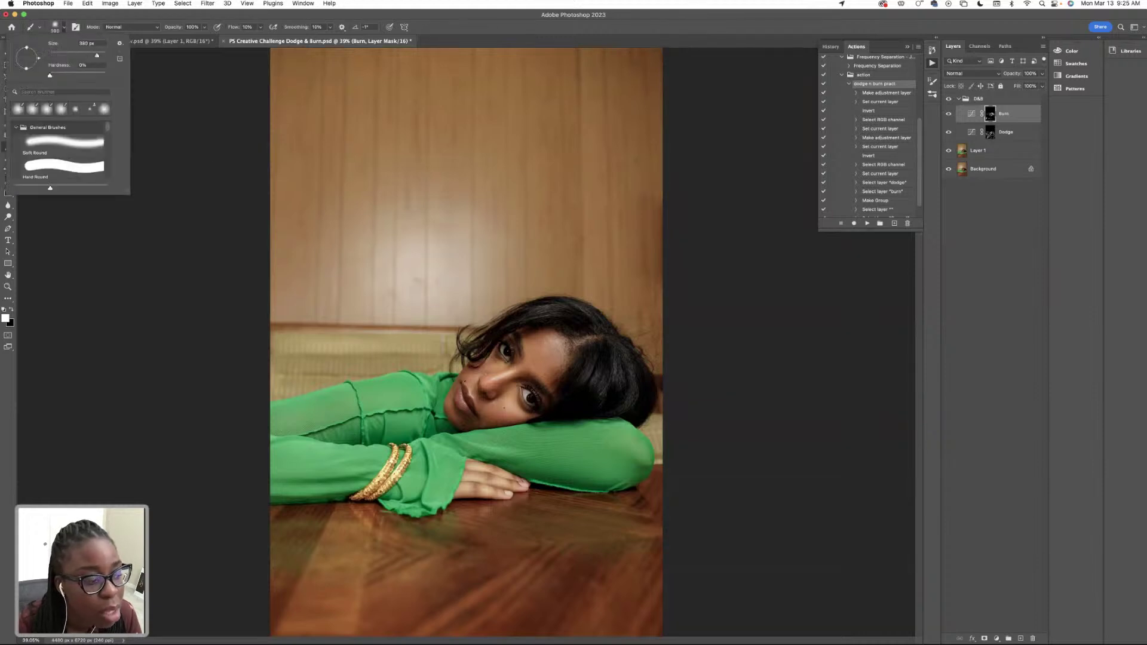
key(Return)
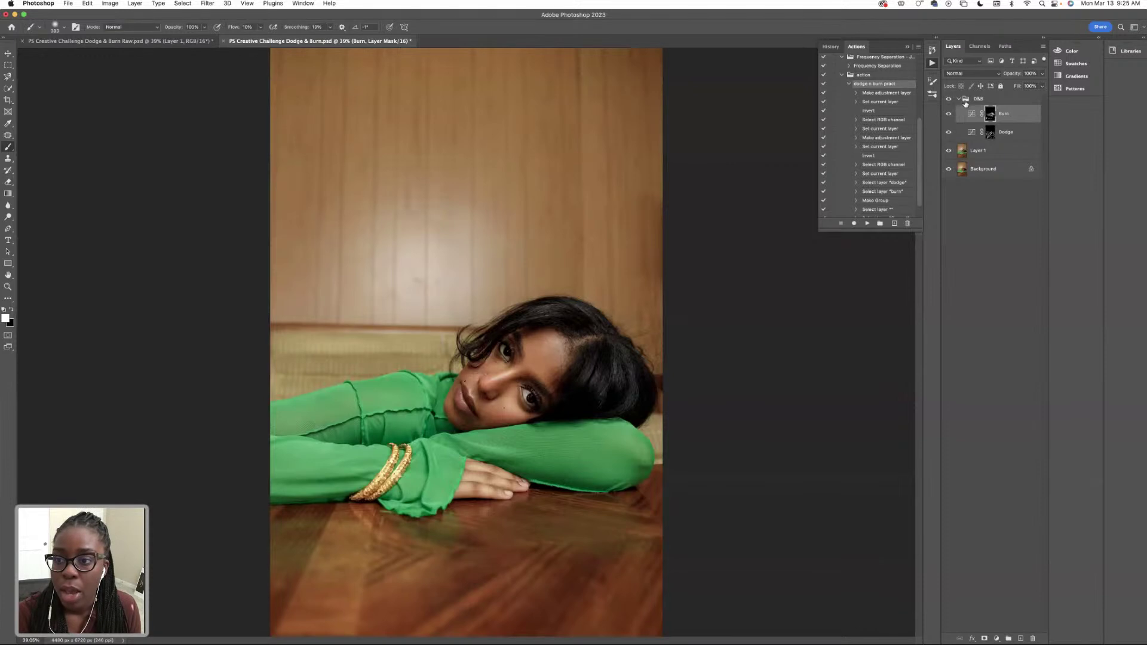
Collapse the D&B group, and hide and show it to examine the overall dodge and burn effect
click(959, 99)
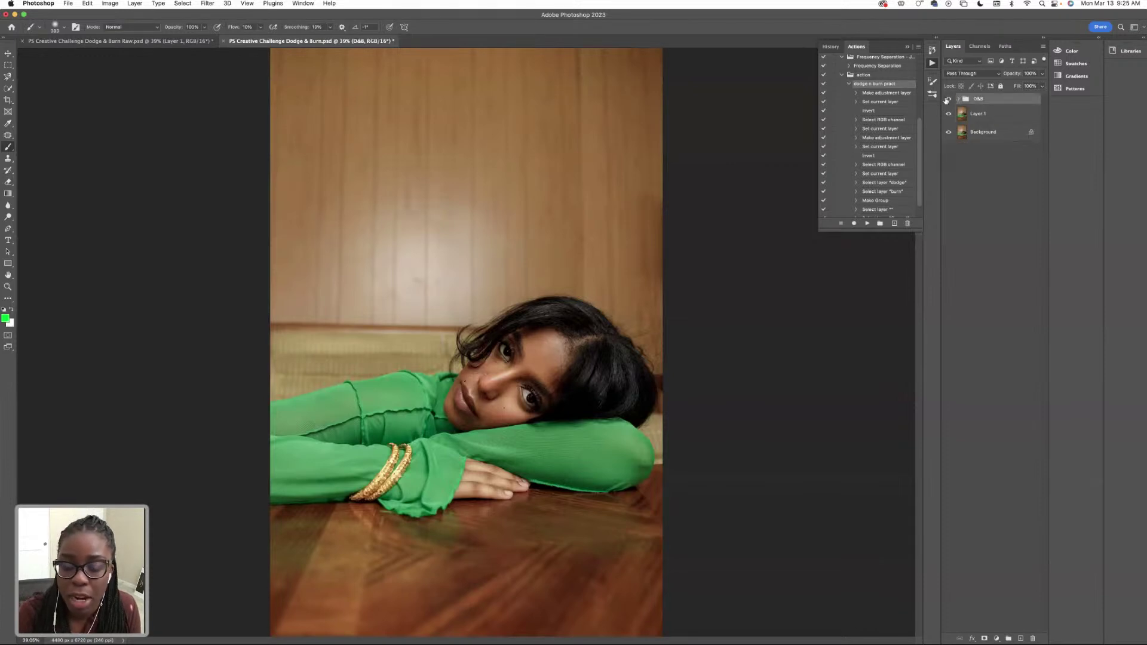
click(947, 100)
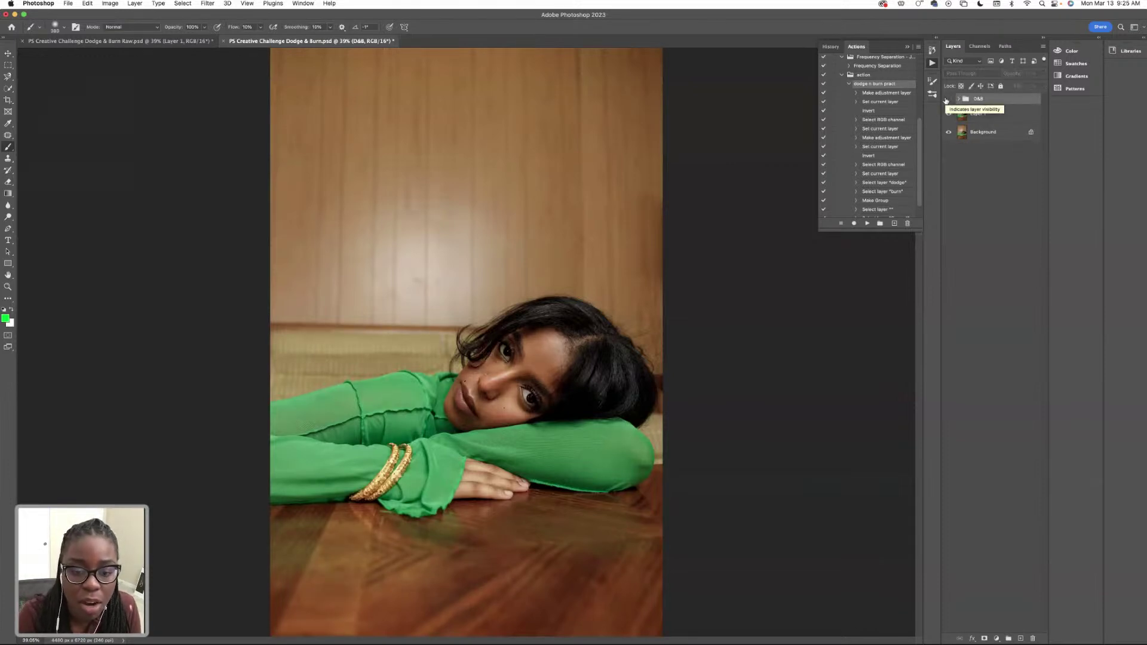
click(948, 99)
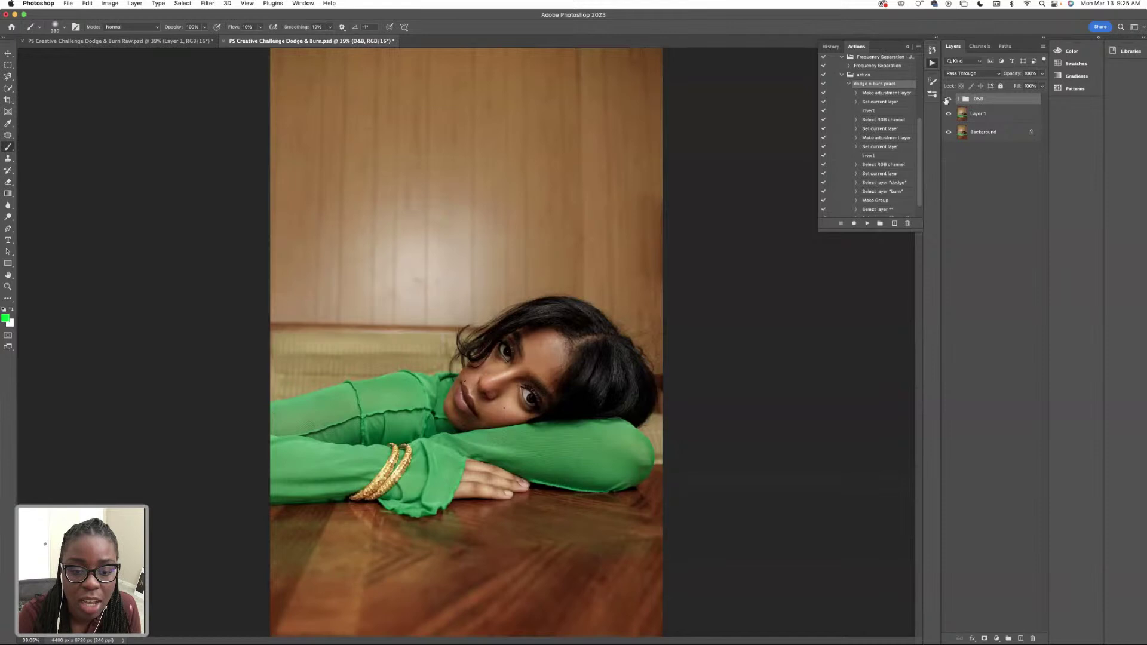
Switch back and forth between the marked-up Raw document and the retouched portrait to compare their light and shadow
click(164, 43)
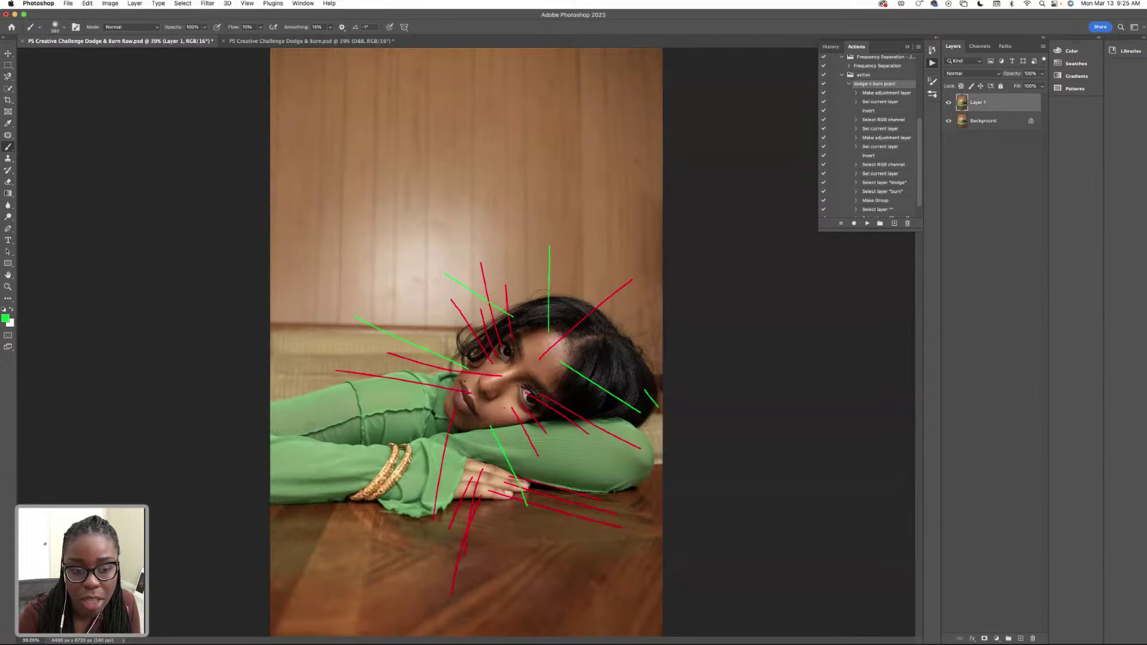
click(312, 41)
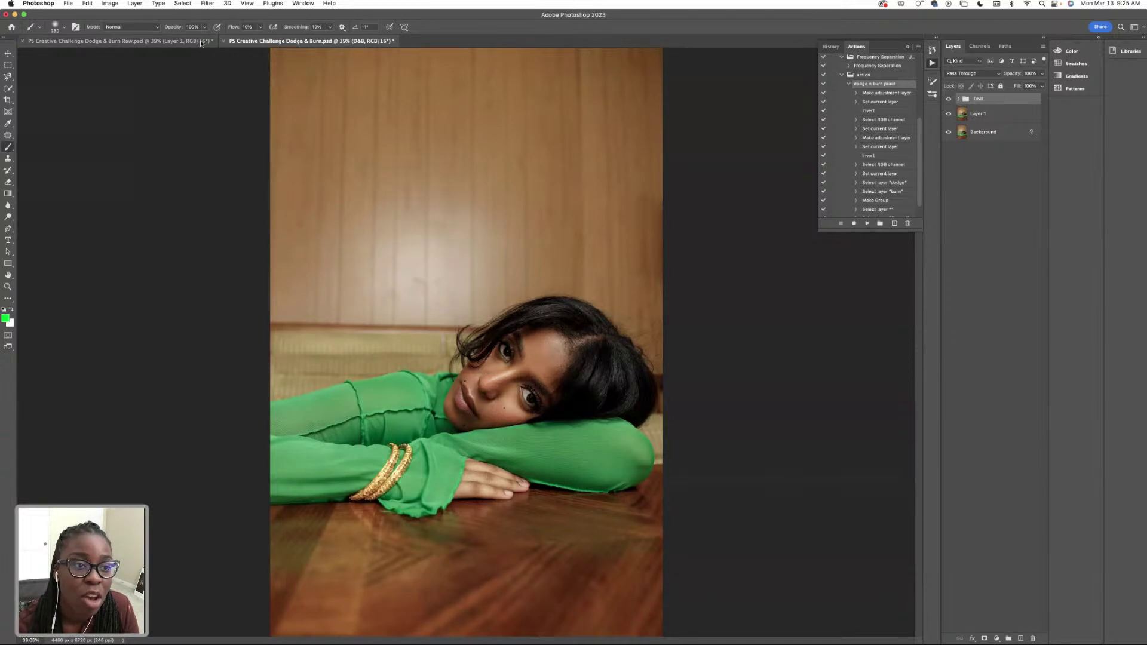
click(140, 42)
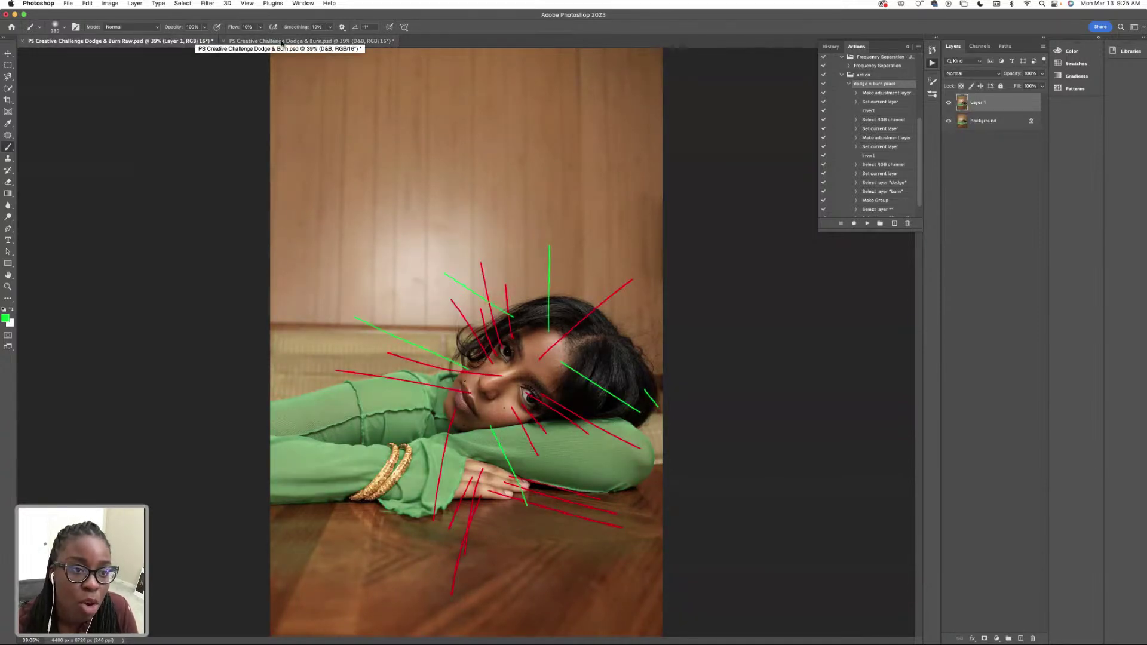
click(282, 41)
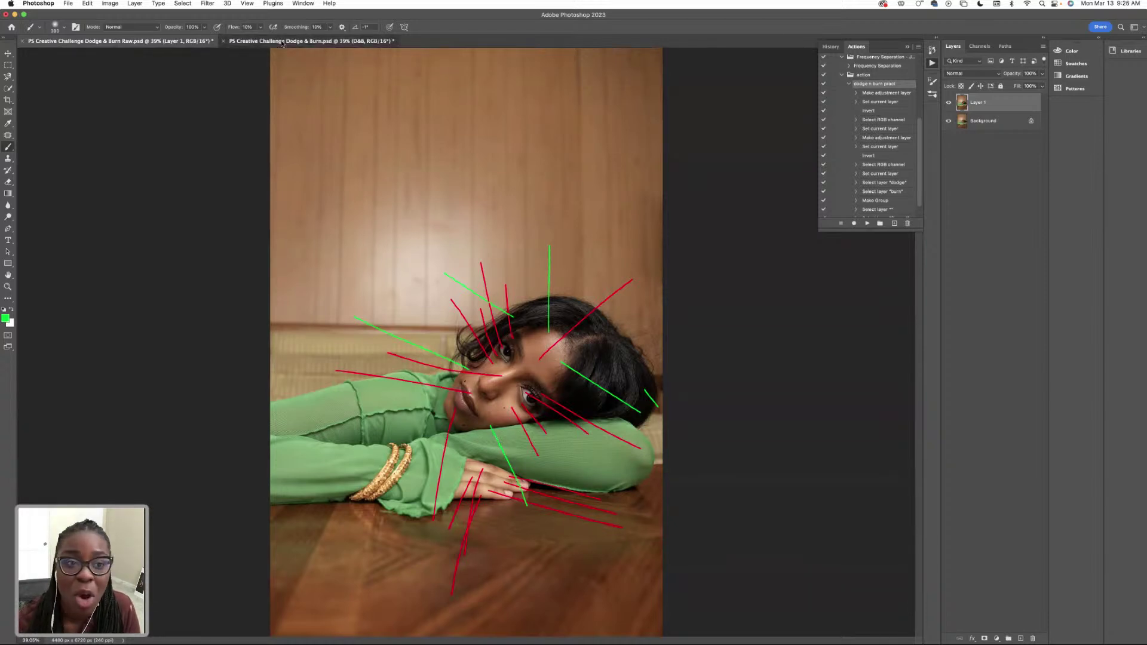